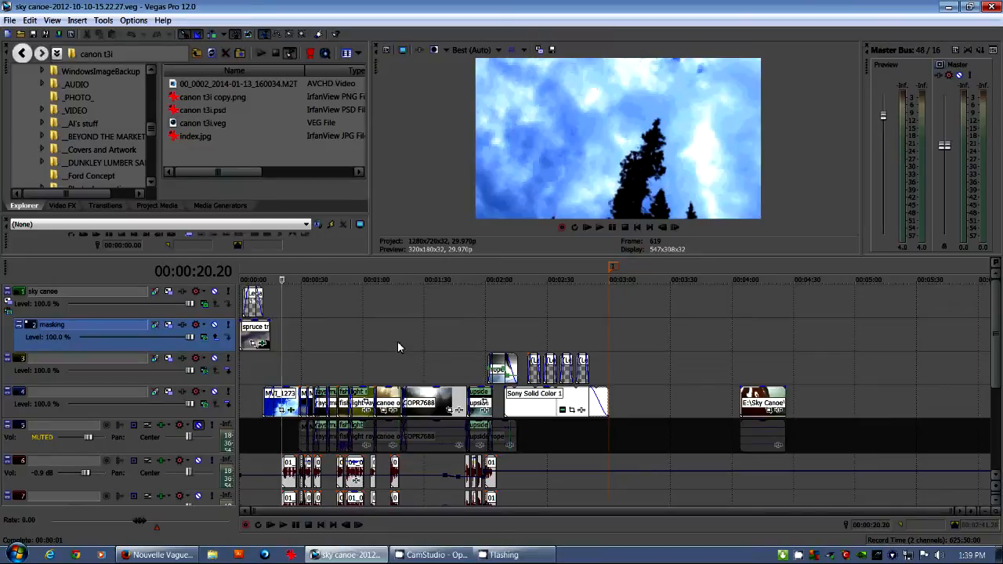
# - View the program's version information and close it
pyautogui.click(162, 21)
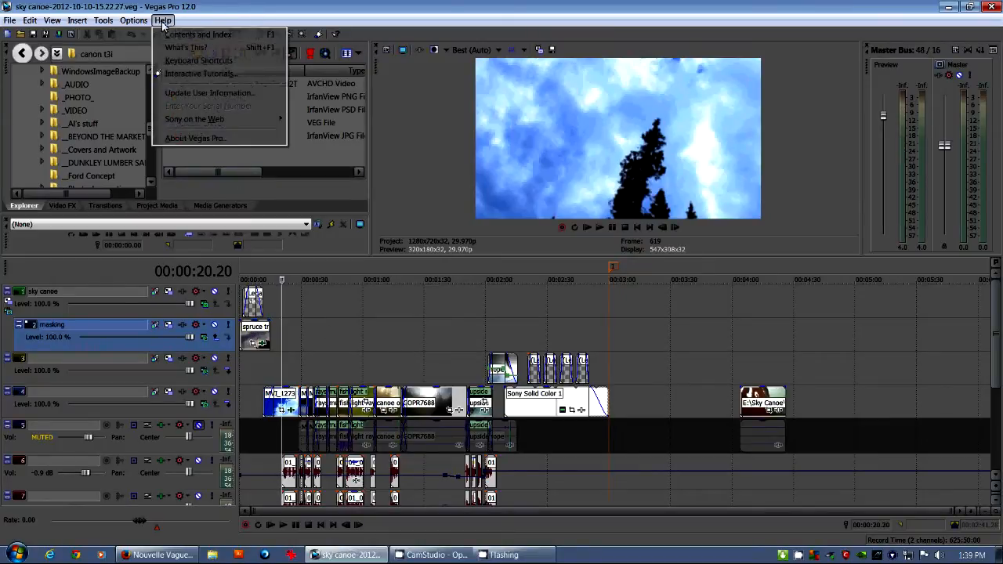
pyautogui.click(250, 137)
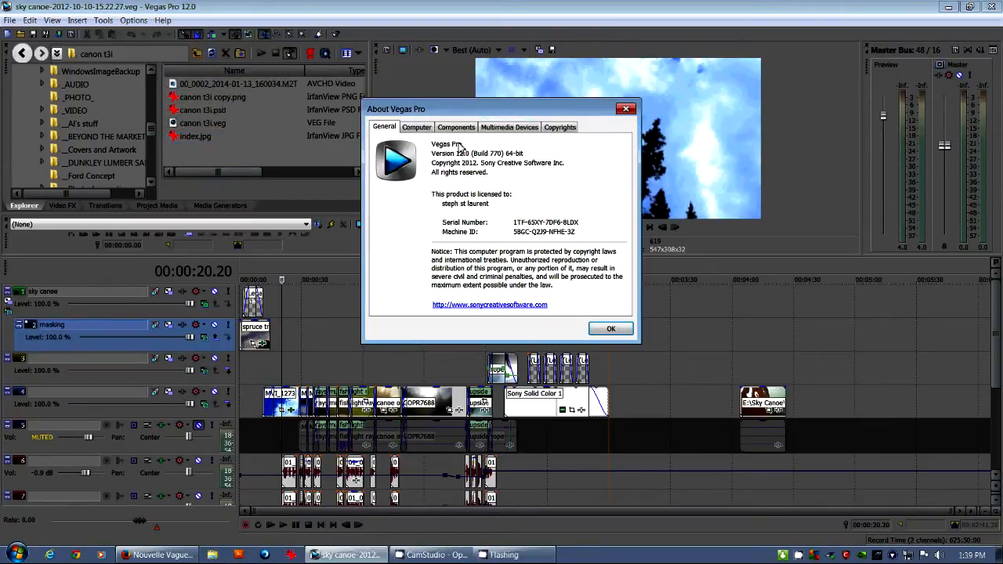
pyautogui.click(612, 329)
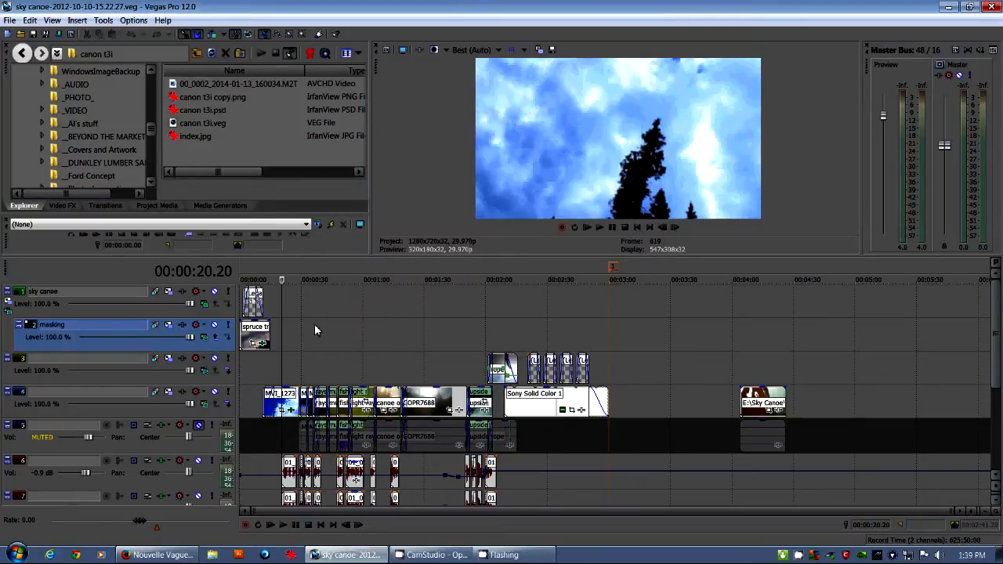
# - Place the cursor at about 14 seconds, widen the file explorer pane and enlarge the area above the timeline
pyautogui.click(255, 261)
pyautogui.click(270, 371)
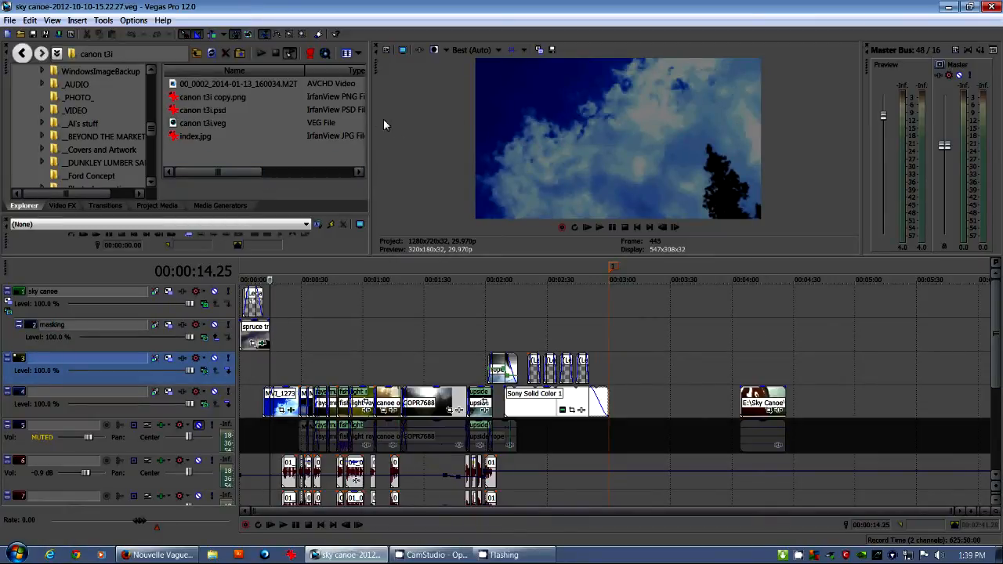
pyautogui.moveTo(370, 112); pyautogui.dragTo(467, 116)
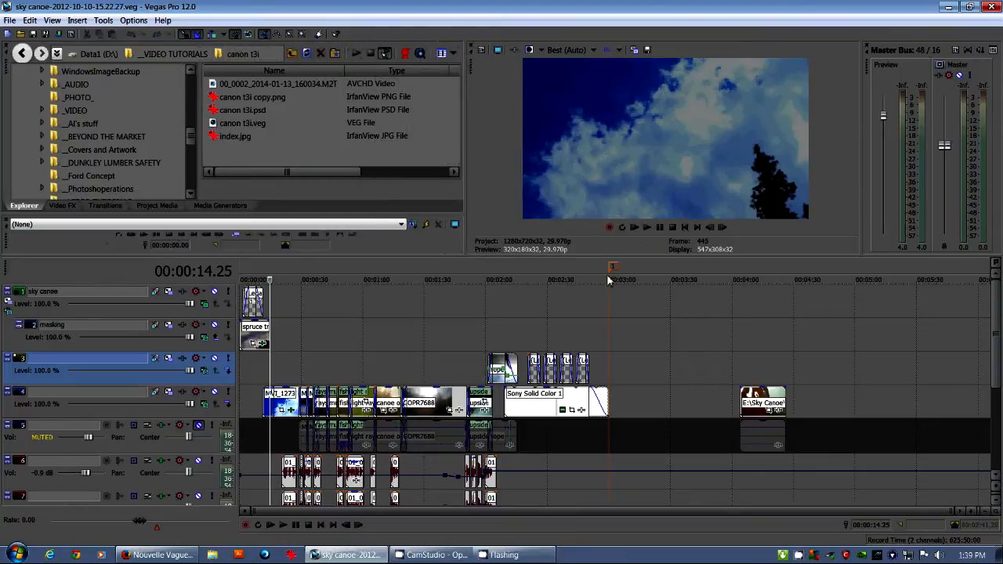
pyautogui.moveTo(613, 254); pyautogui.dragTo(615, 280)
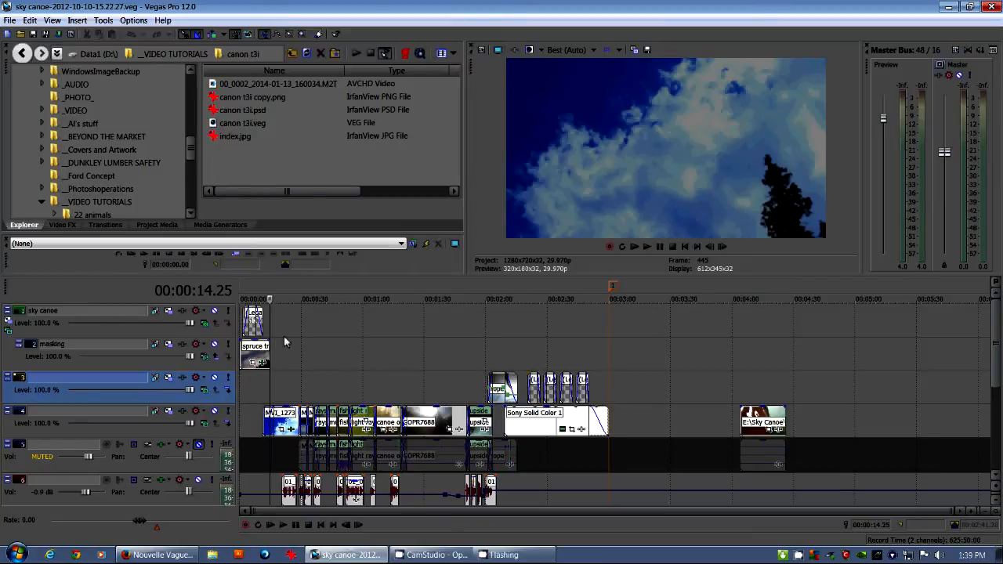
# - Preview the title event on the sky canoe track and look over the audio tracks in the lower part of the timeline
pyautogui.click(253, 325)
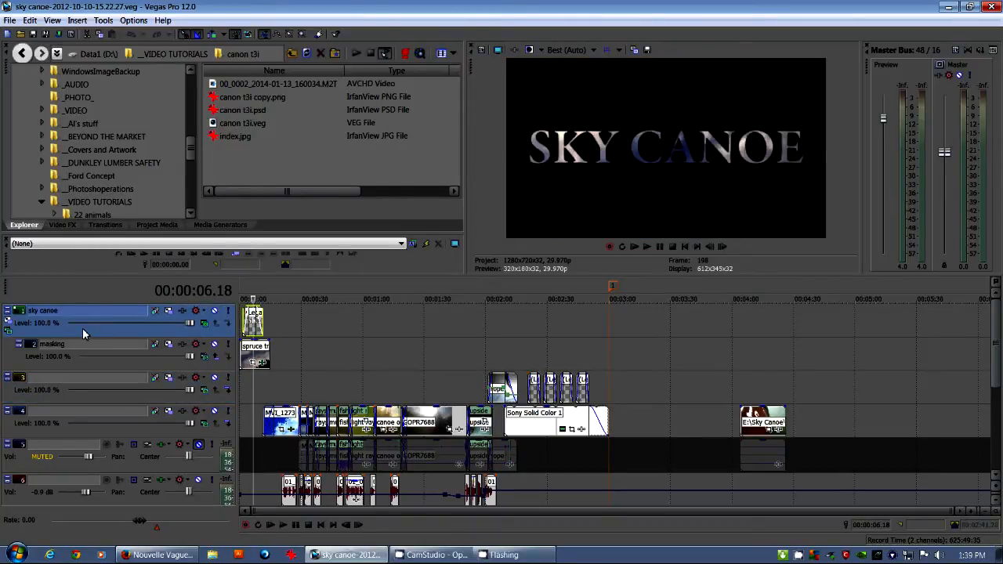
pyautogui.click(123, 470)
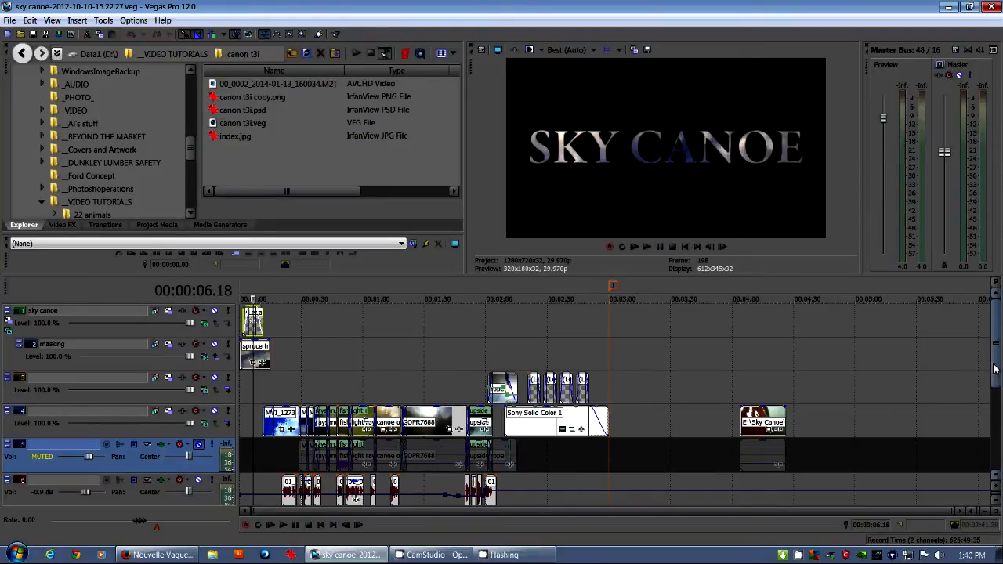
pyautogui.moveTo(996, 385); pyautogui.dragTo(997, 429)
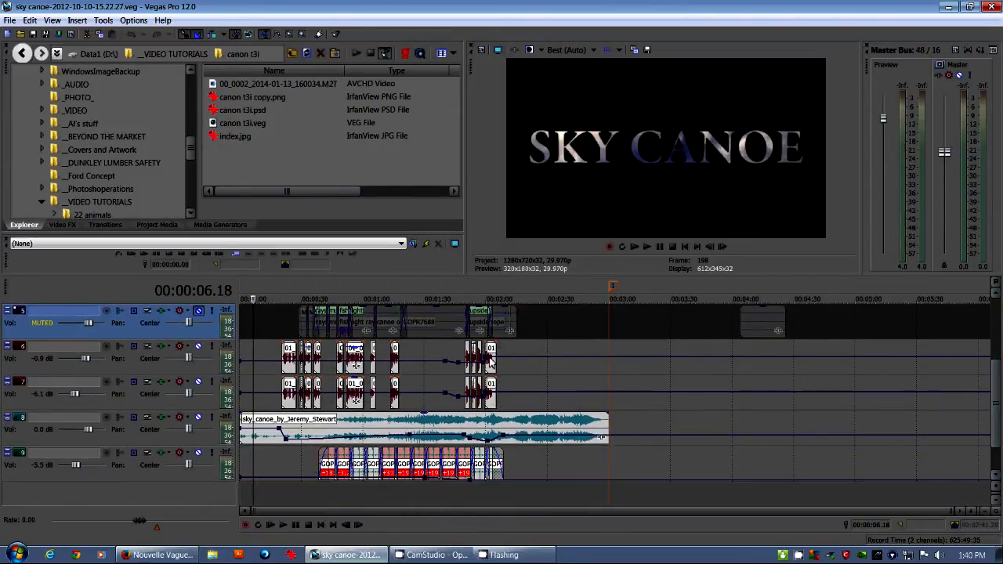
pyautogui.scroll(5, 951, 384)
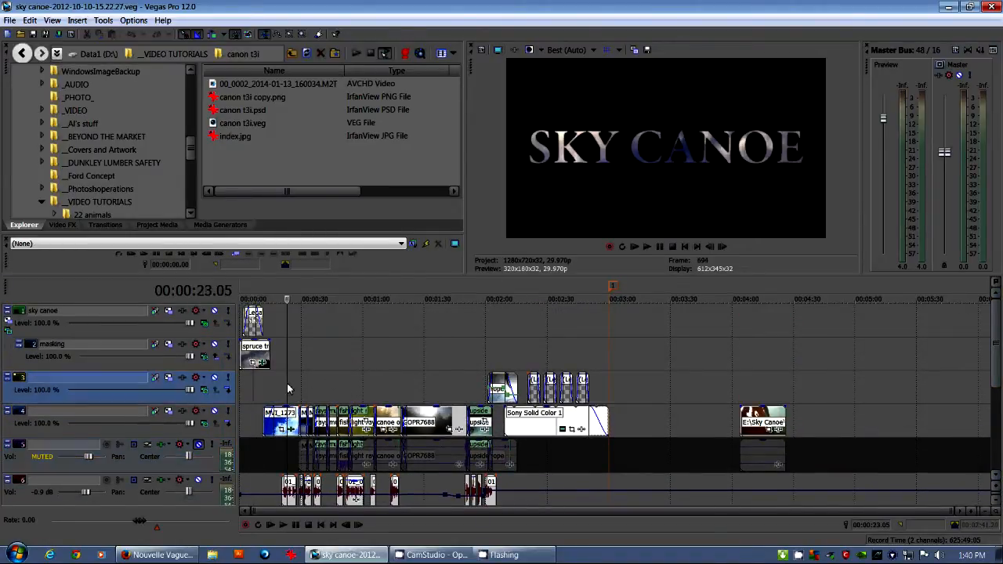
# - Place the cursor at about 23 seconds and minimize the heights of audio tracks 6, 7 and 8
pyautogui.click(288, 388)
pyautogui.click(7, 479)
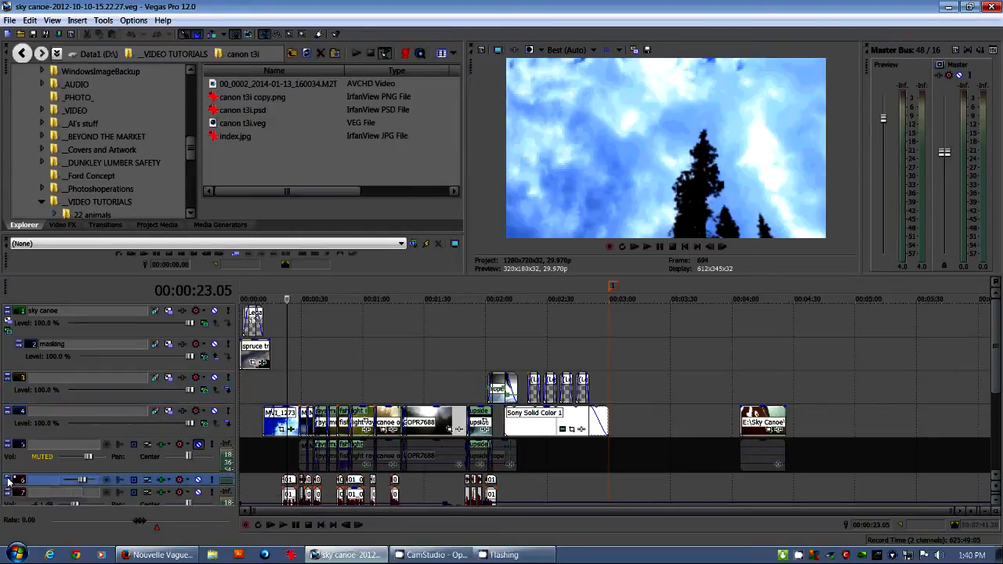
pyautogui.click(9, 494)
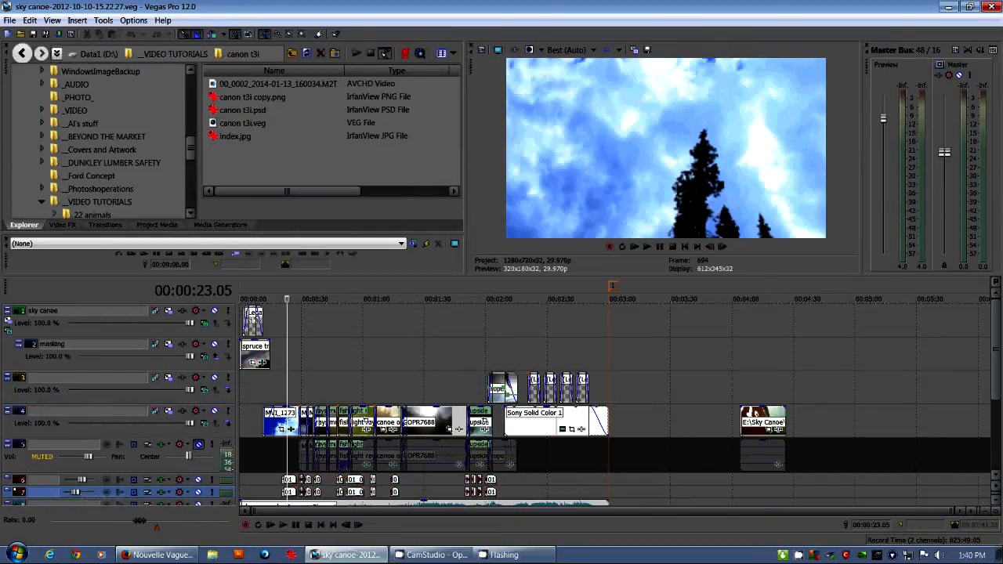
pyautogui.scroll(-1, 992, 359)
pyautogui.scroll(-3, 993, 359)
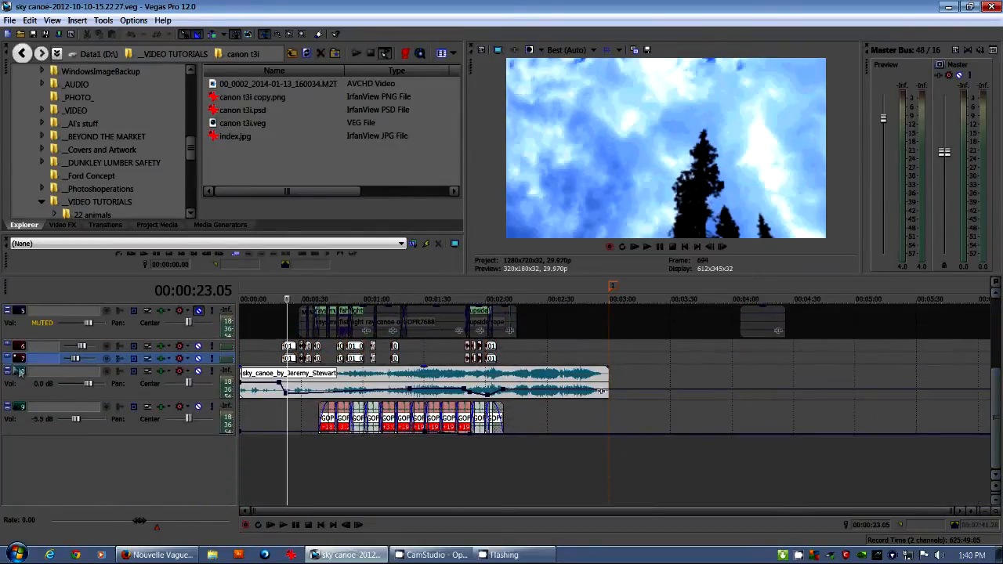
pyautogui.click(11, 374)
pyautogui.click(11, 373)
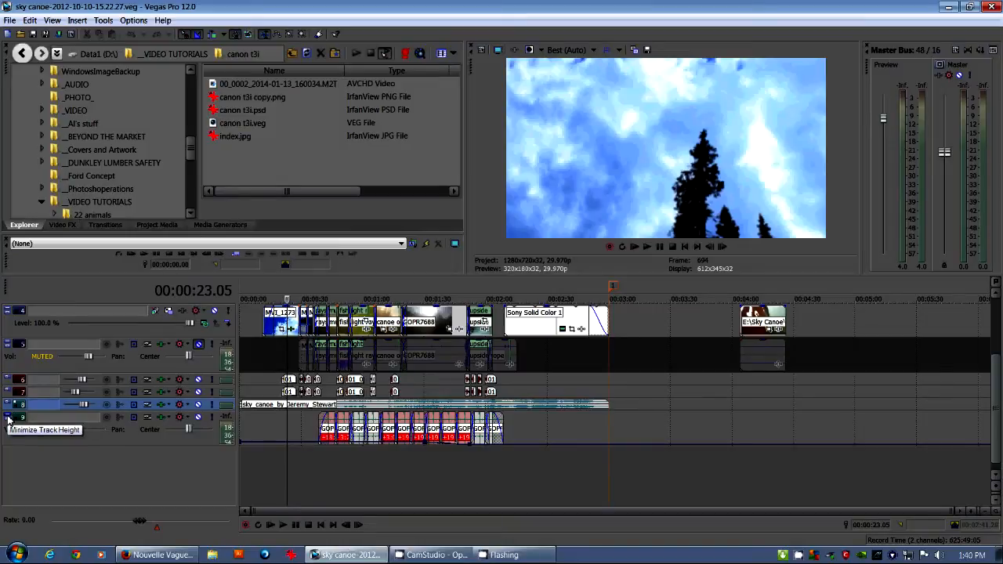
# - Maximize the height of audio track 9 and examine the waveform and fades of its first GOPR7688 event up close
pyautogui.click(8, 421)
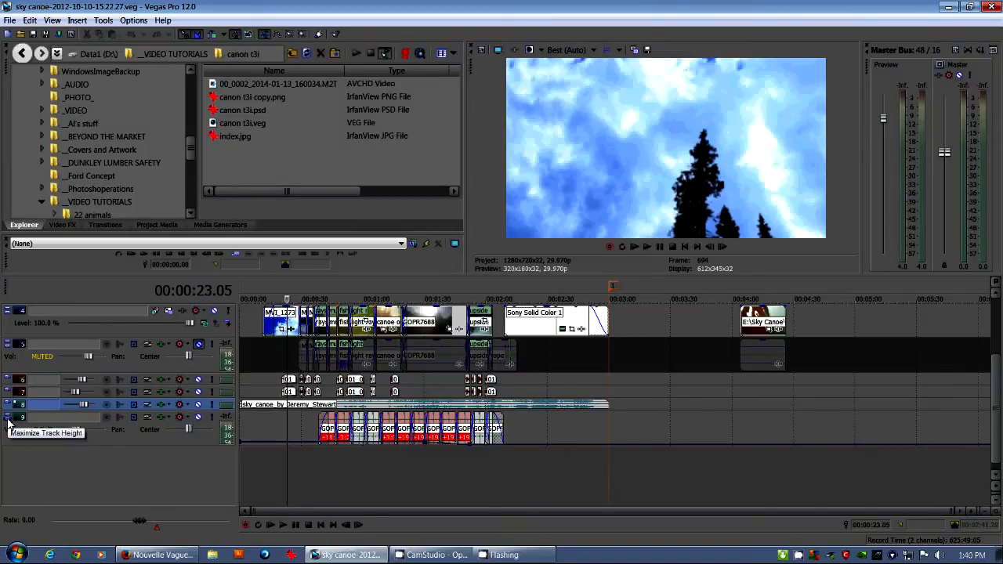
pyautogui.click(8, 422)
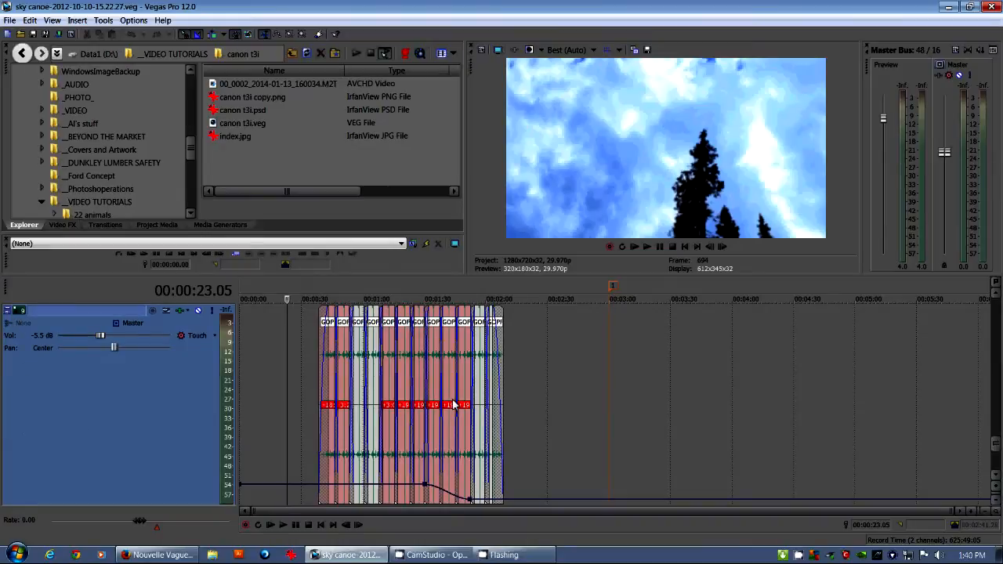
pyautogui.click(336, 353)
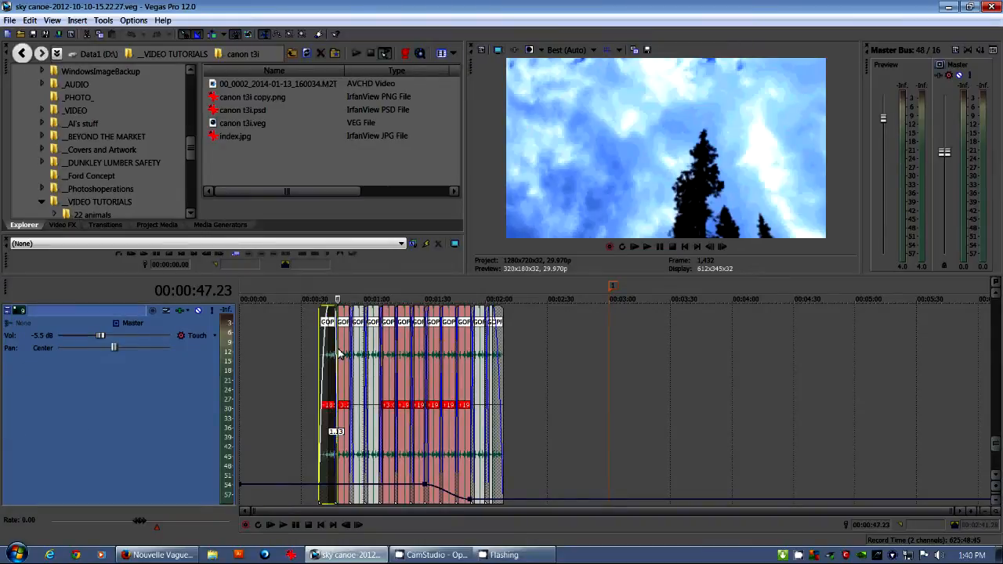
pyautogui.scroll(5, 373, 356)
pyautogui.click(582, 365)
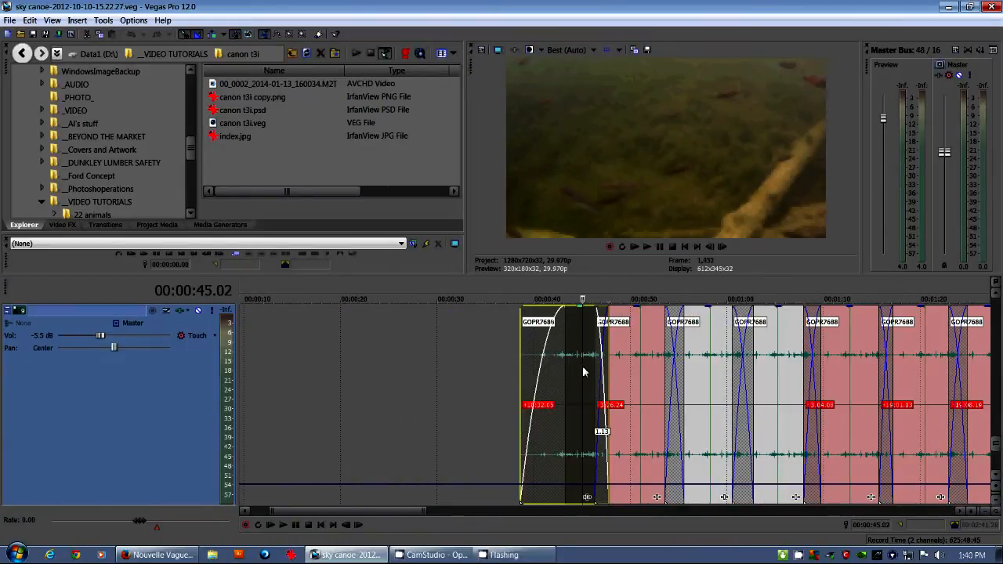
pyautogui.scroll(3, 578, 381)
pyautogui.scroll(2, 578, 382)
pyautogui.click(573, 368)
pyautogui.scroll(-3, 573, 368)
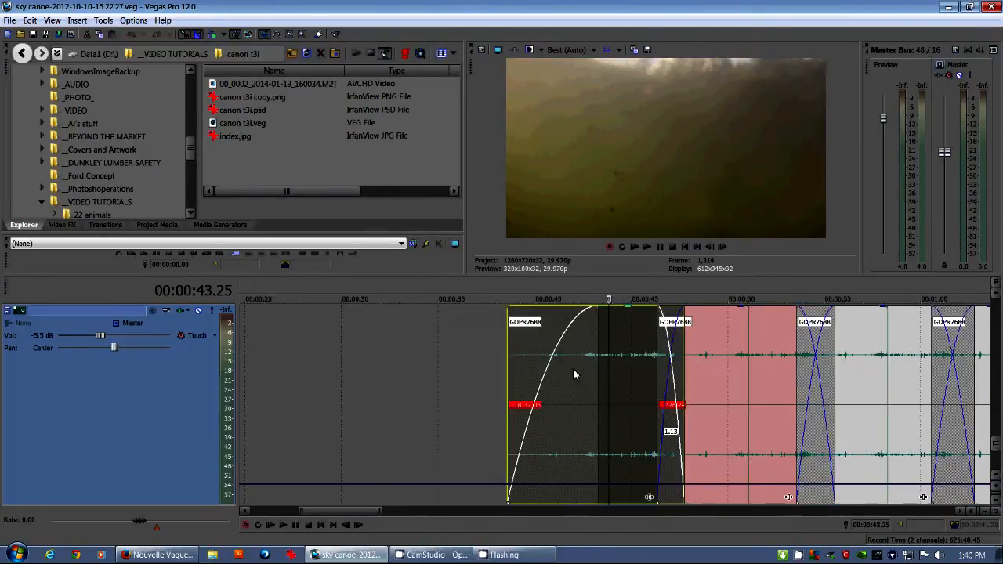
pyautogui.scroll(3, 573, 368)
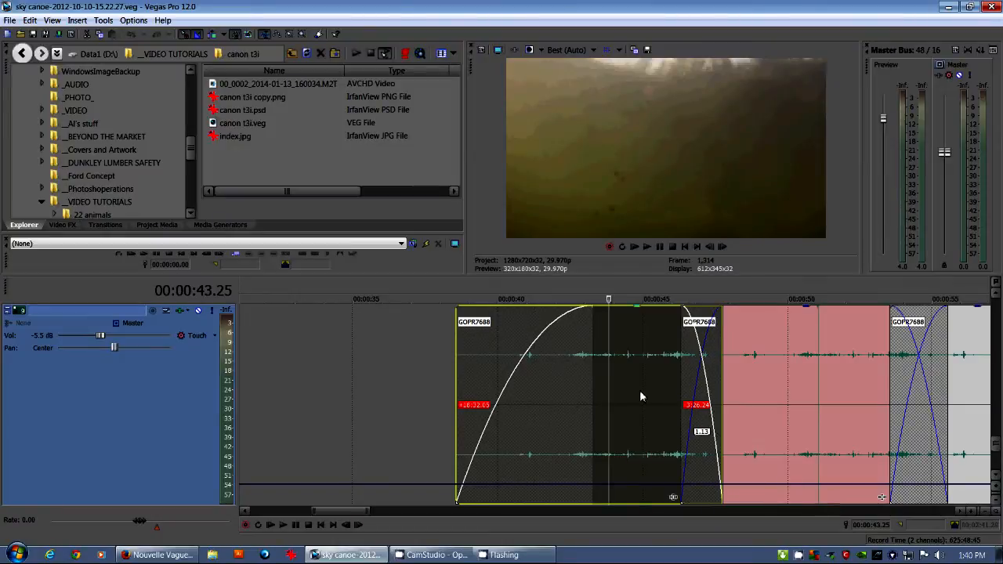
pyautogui.scroll(5, 639, 390)
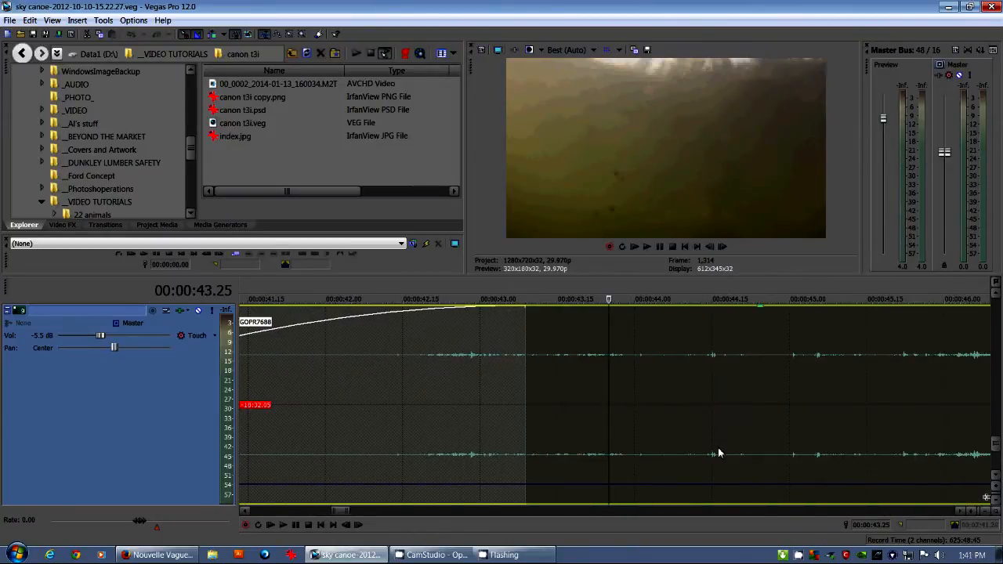
pyautogui.scroll(-5, 354, 407)
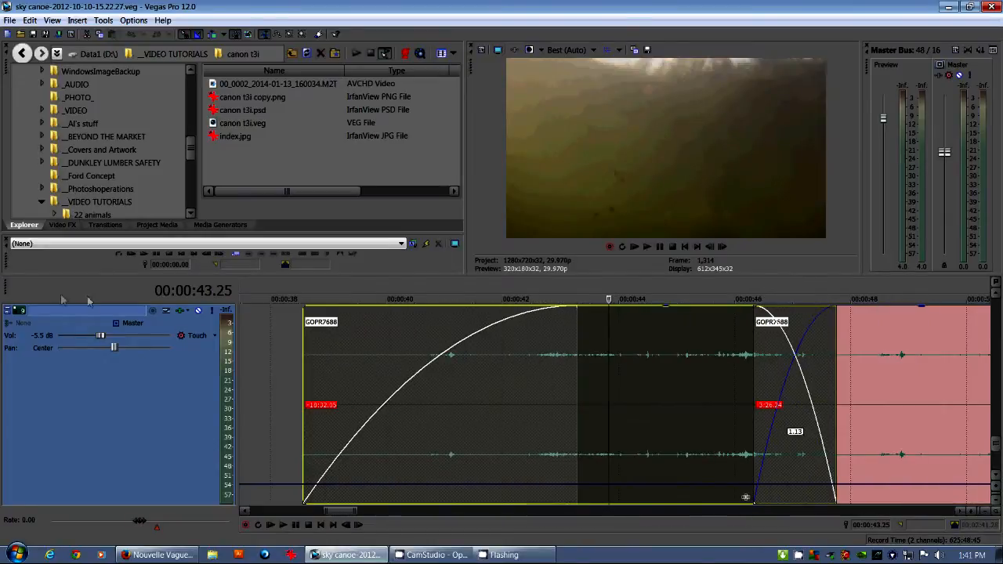
# - Minimize the height of audio track 9 and select track 6
pyautogui.click(8, 312)
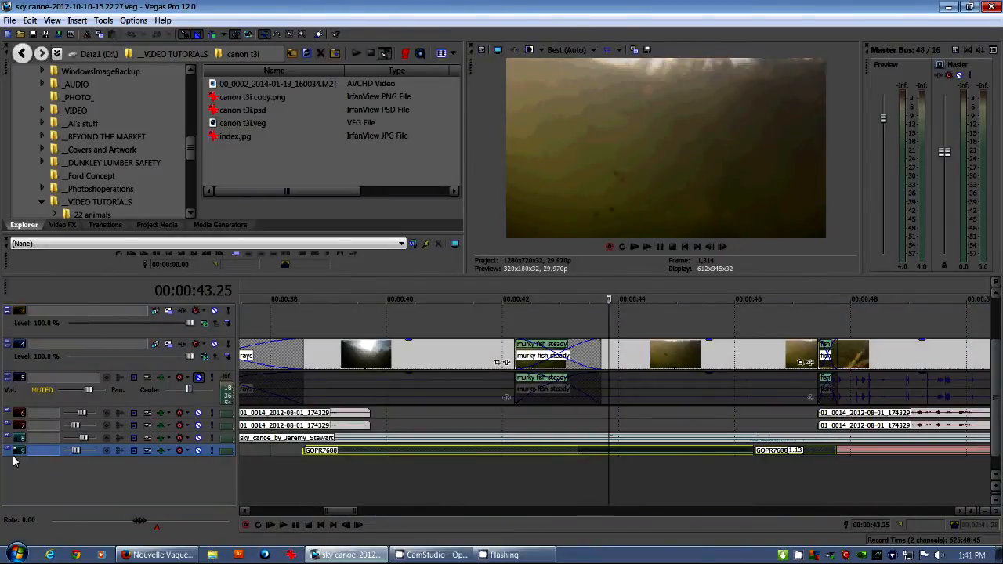
pyautogui.click(39, 413)
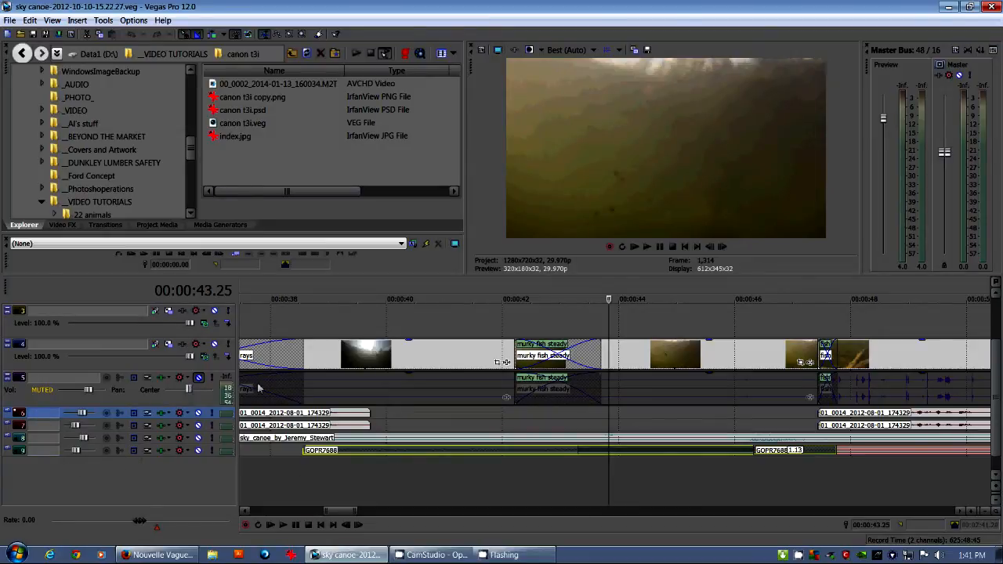
pyautogui.moveTo(995, 398); pyautogui.dragTo(995, 354)
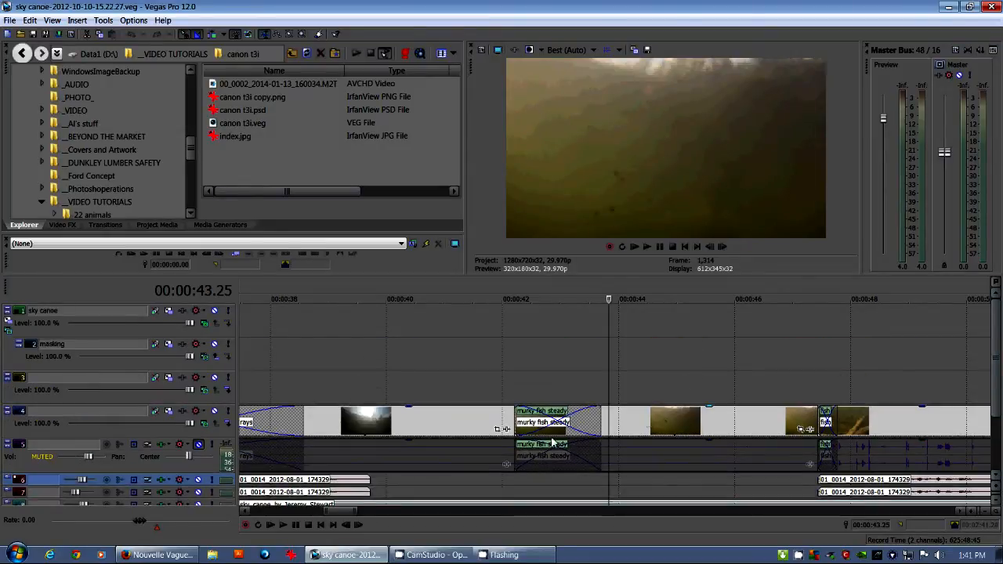
pyautogui.scroll(-6, 325, 360)
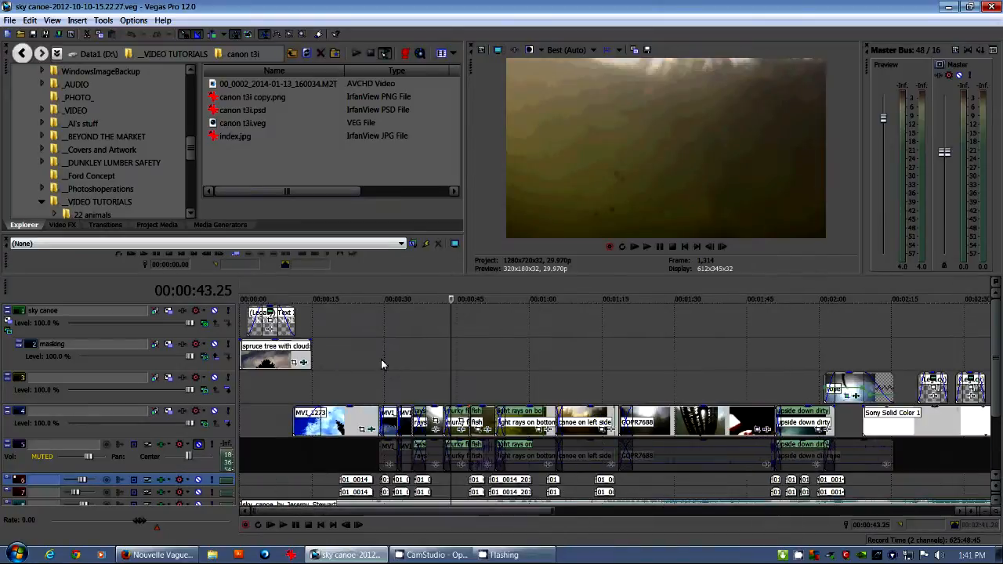
# - Select the spruce tree event on the masking track and adjust the overall track height, making audio track 6 taller again
pyautogui.click(268, 358)
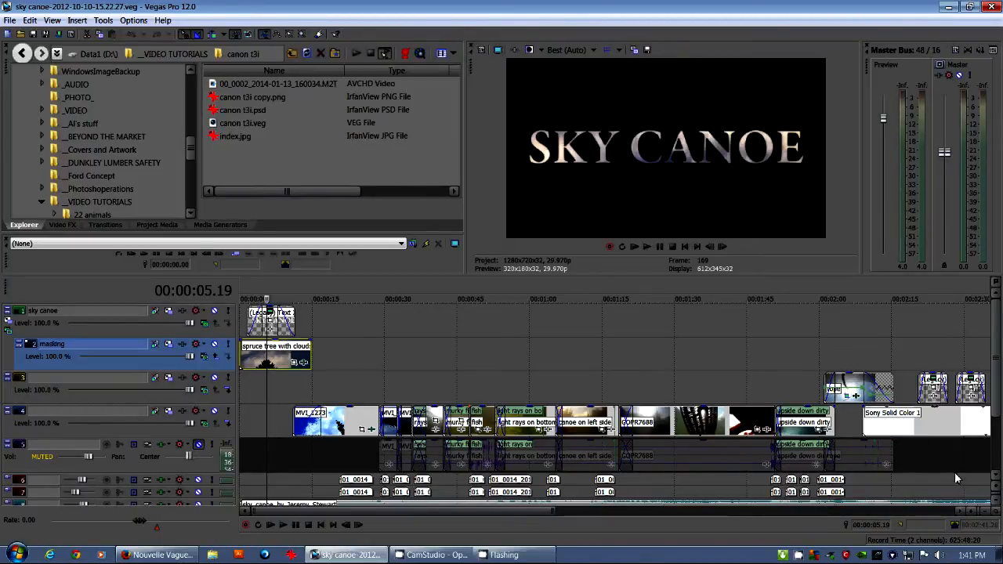
pyautogui.moveTo(995, 489)
pyautogui.mouseDown()
pyautogui.moveTo(997, 505)
pyautogui.moveTo(997, 486)
pyautogui.mouseUp()
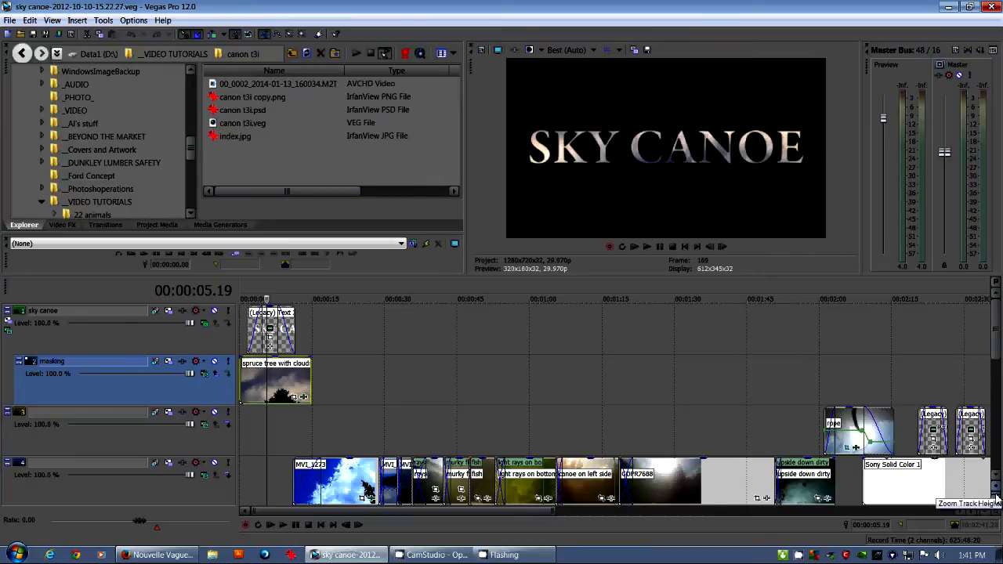
pyautogui.moveTo(996, 500); pyautogui.dragTo(997, 502)
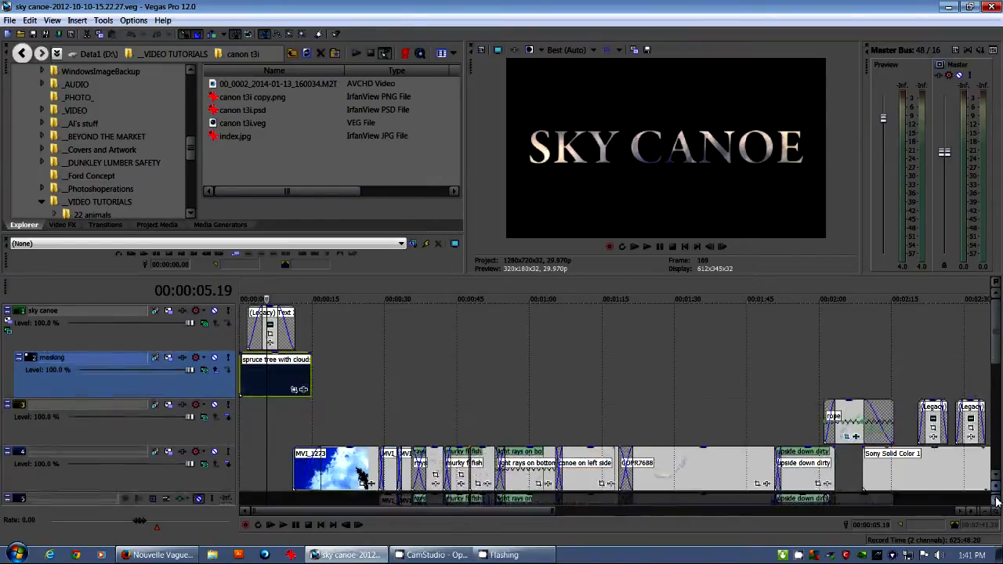
pyautogui.moveTo(997, 485); pyautogui.dragTo(997, 507)
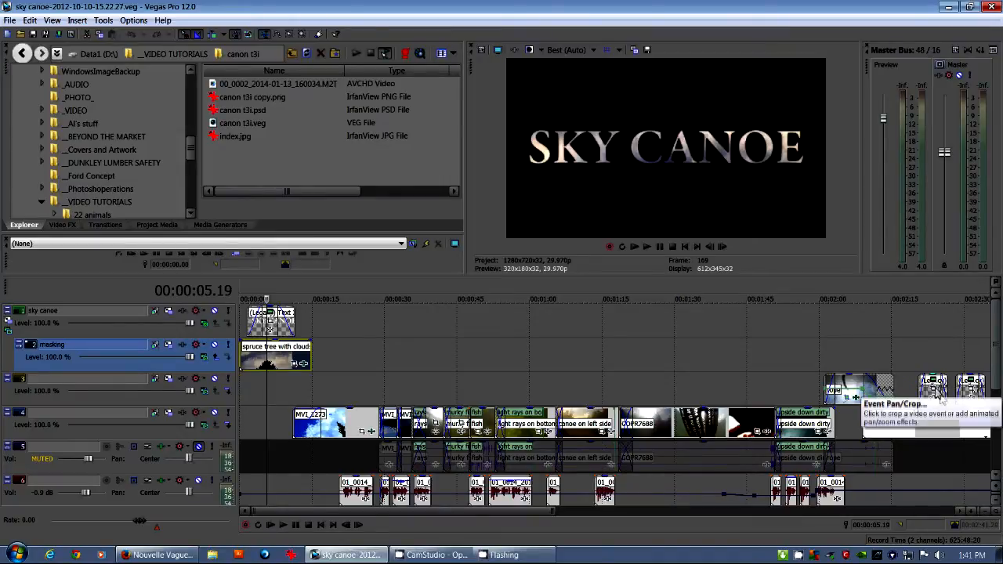
pyautogui.click(997, 498)
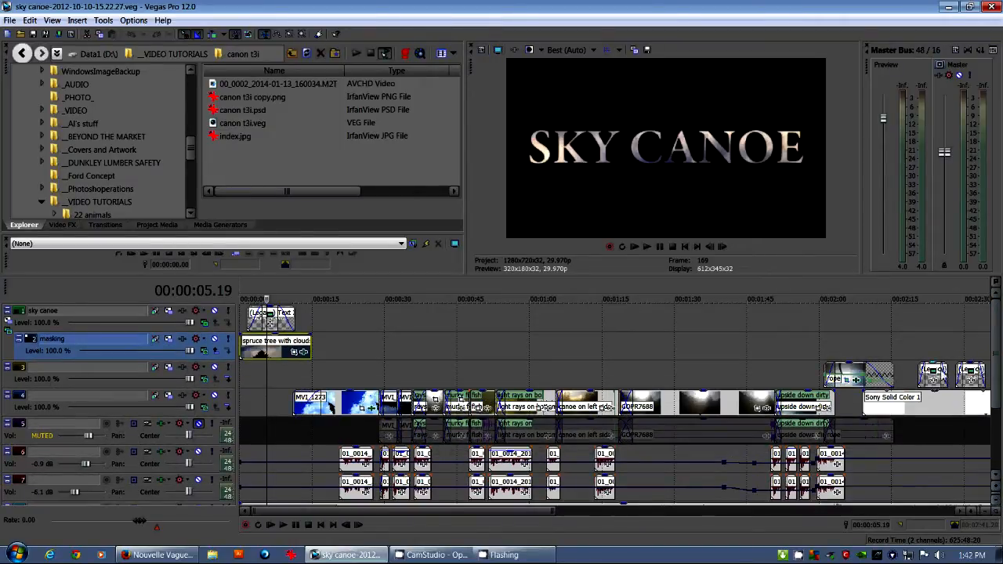
pyautogui.click(996, 498)
pyautogui.click(996, 498)
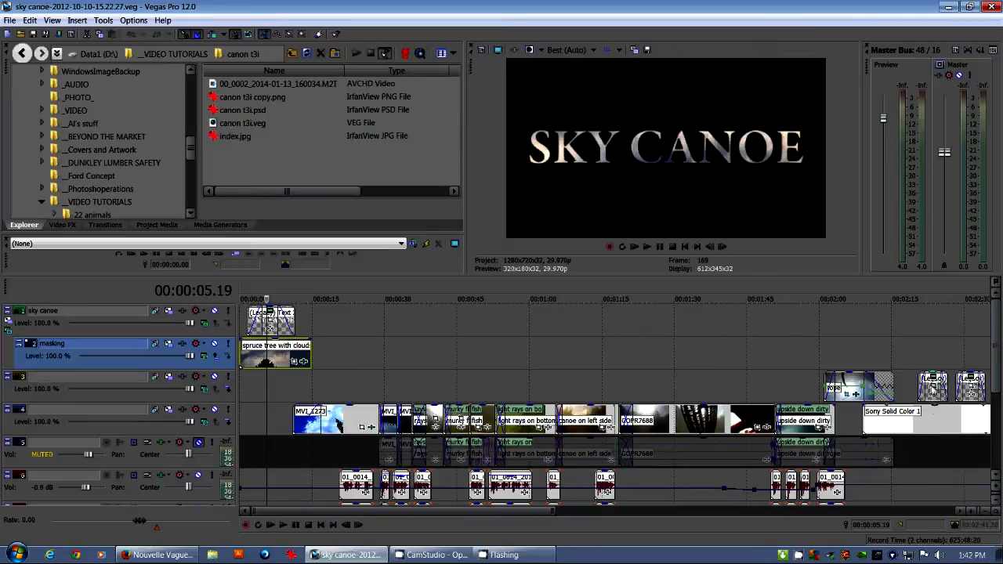
# - Preview the closing credit at about 2:23 and the rope event on track 3 at about 2:08
pyautogui.click(931, 349)
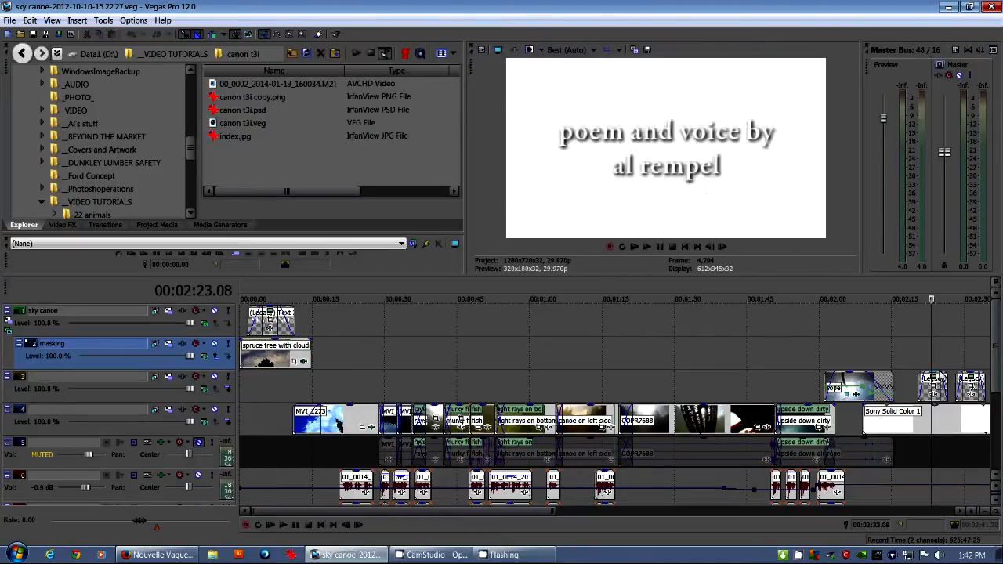
pyautogui.click(860, 361)
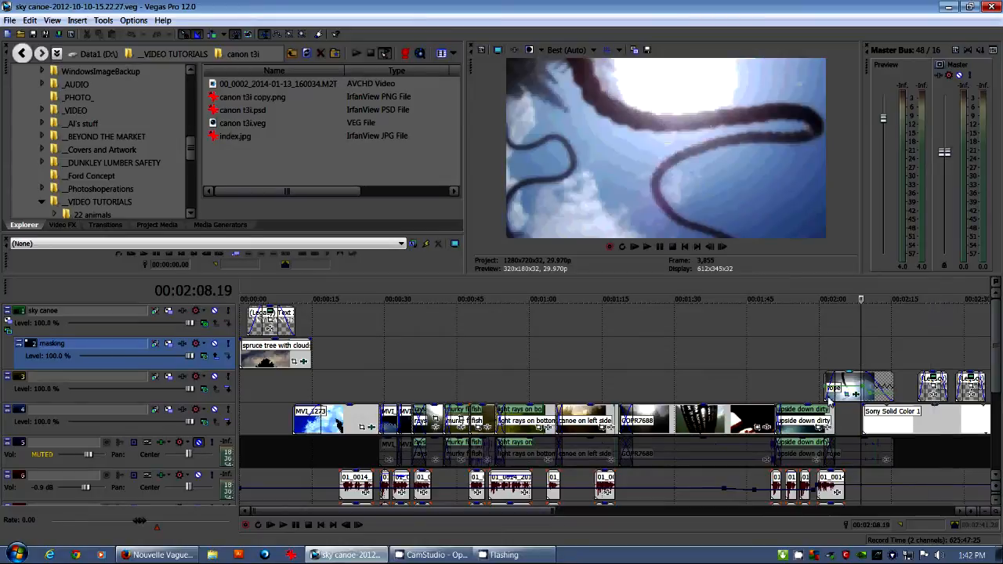
pyautogui.scroll(6, 860, 394)
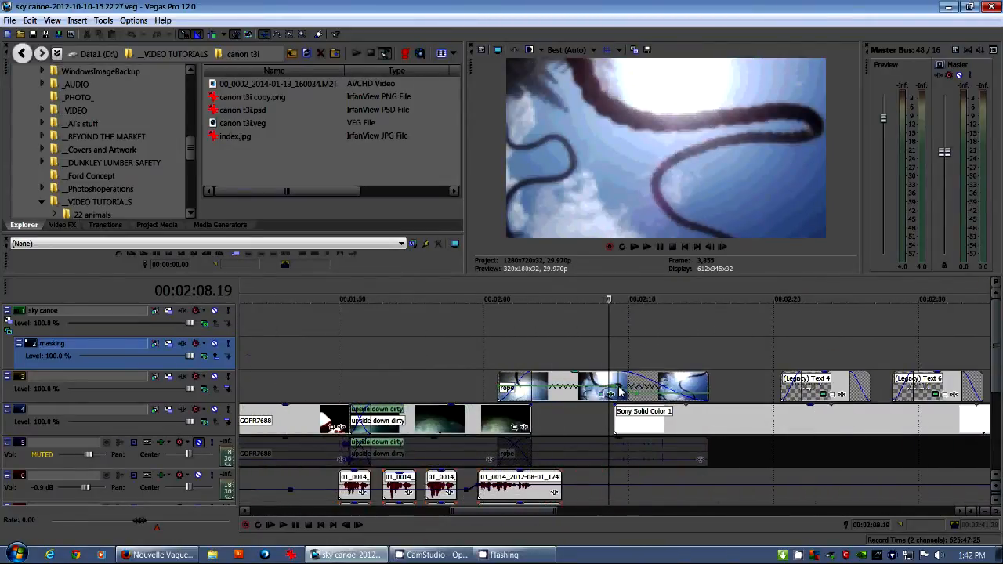
# - Examine the whole project timeline at different magnifications and preview the GOPR7688 event on track 4 at about 1:32
pyautogui.scroll(-2, 609, 395)
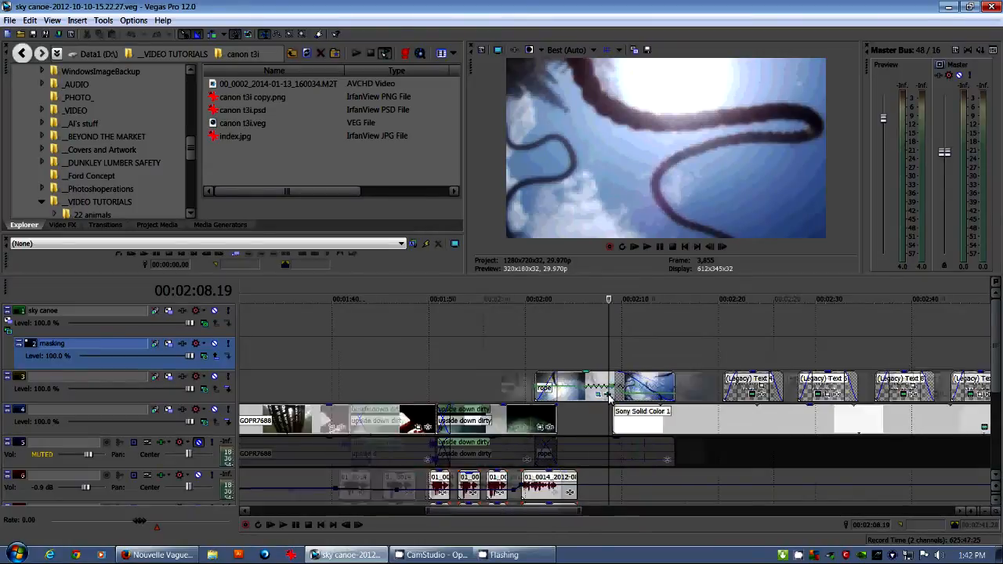
pyautogui.scroll(-4, 609, 395)
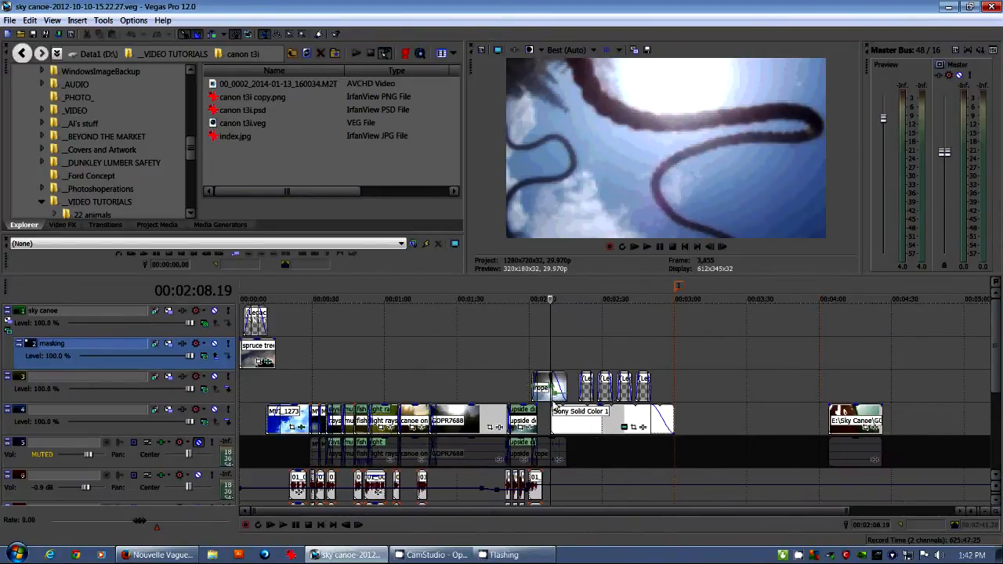
pyautogui.scroll(-1, 554, 401)
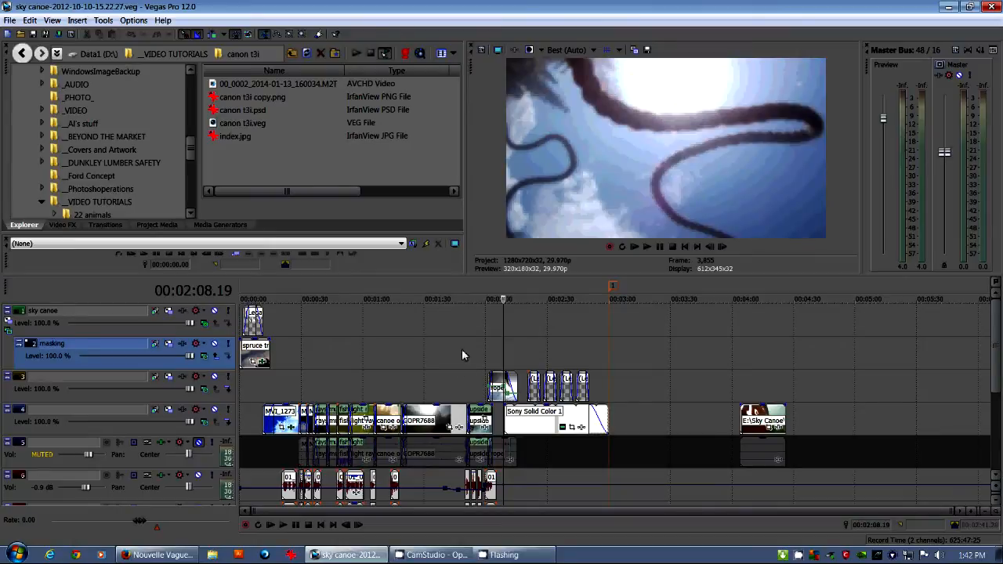
pyautogui.scroll(3, 503, 361)
pyautogui.scroll(-2, 503, 361)
pyautogui.scroll(2, 502, 360)
pyautogui.scroll(-3, 502, 361)
pyautogui.click(427, 350)
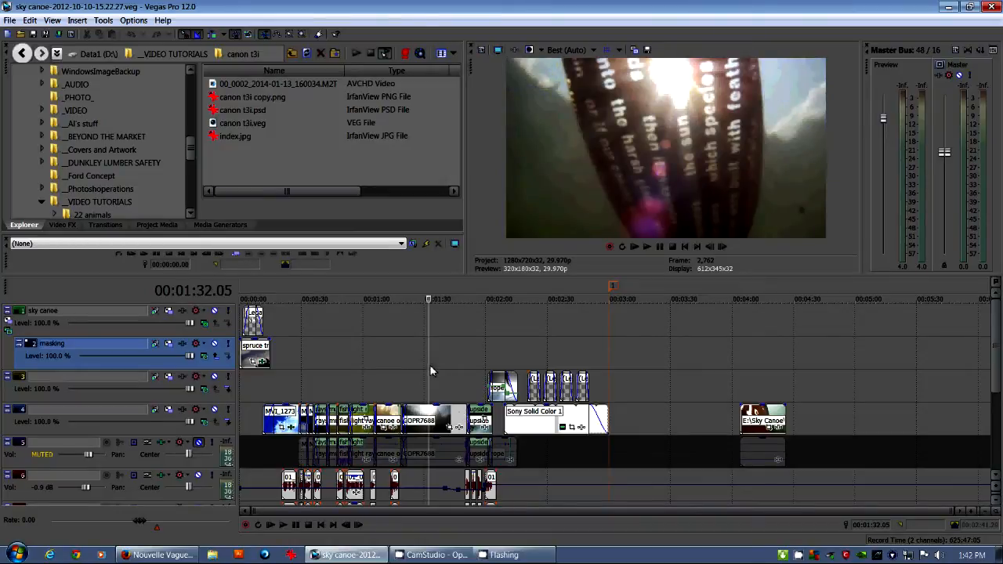
# - Examine the events around 1:32 both close up and in overview, and preview the project at about 1:16
pyautogui.scroll(5, 430, 365)
pyautogui.scroll(-3, 574, 359)
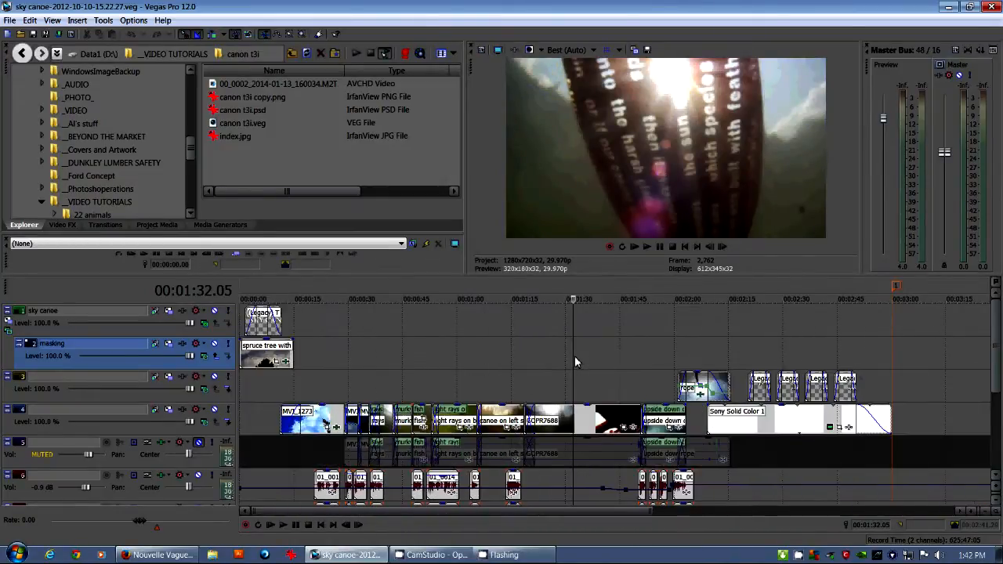
pyautogui.scroll(-3, 574, 359)
pyautogui.scroll(3, 490, 361)
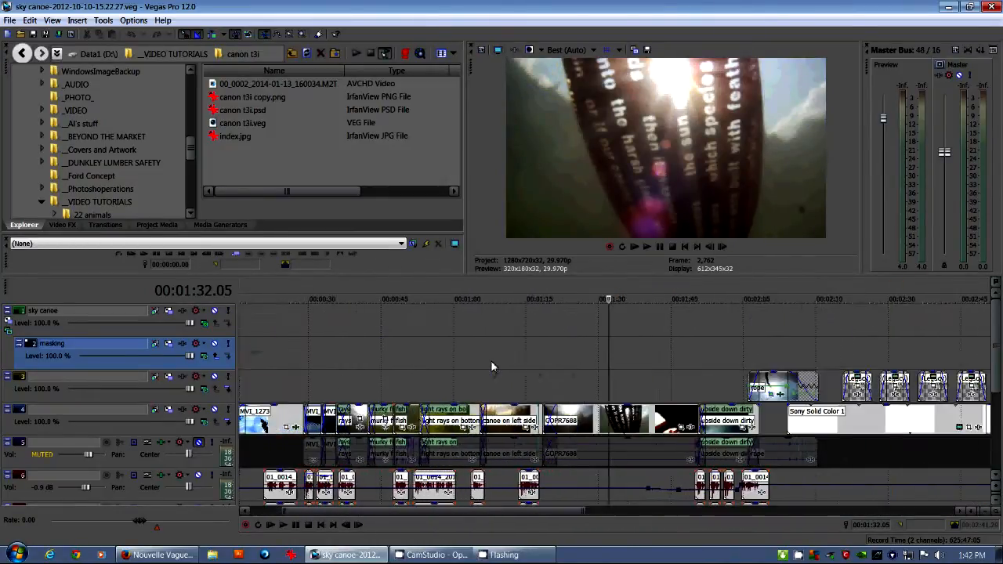
pyautogui.scroll(-3, 490, 360)
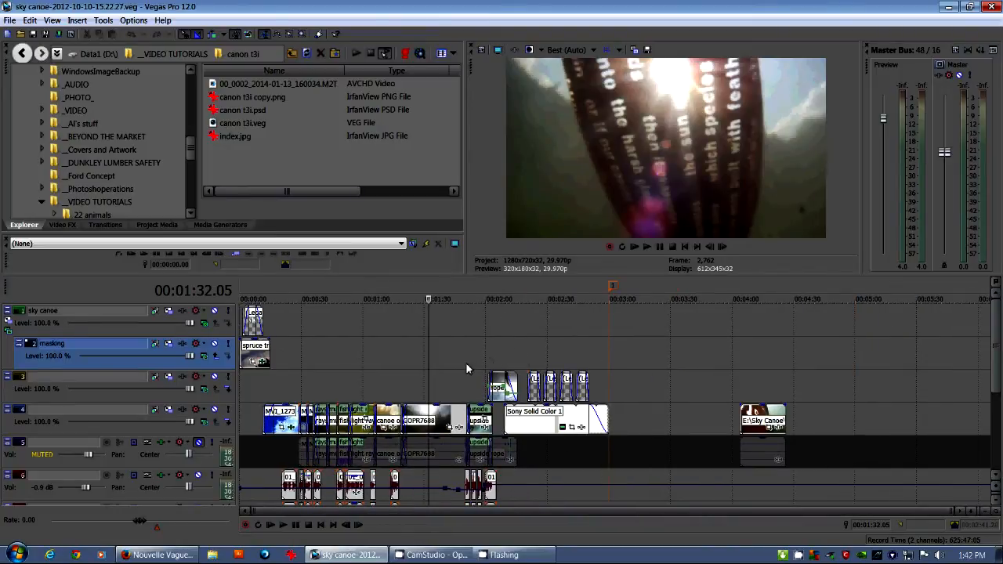
pyautogui.scroll(5, 465, 362)
pyautogui.click(378, 374)
pyautogui.scroll(-6, 377, 372)
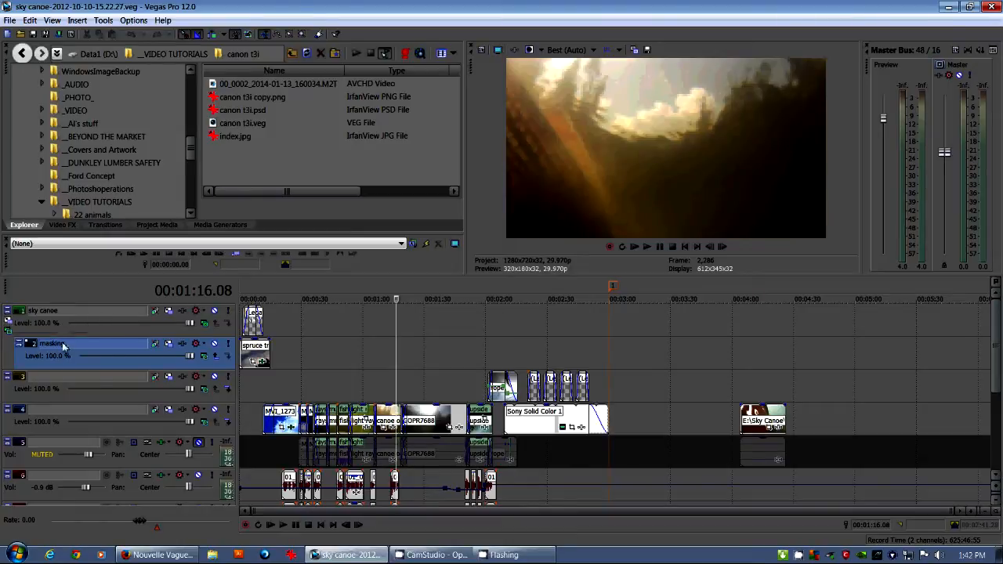
# - Preview the opening title on the sky canoe track at about 0:06 and the masking track's spruce tree event at about 0:05
pyautogui.click(253, 326)
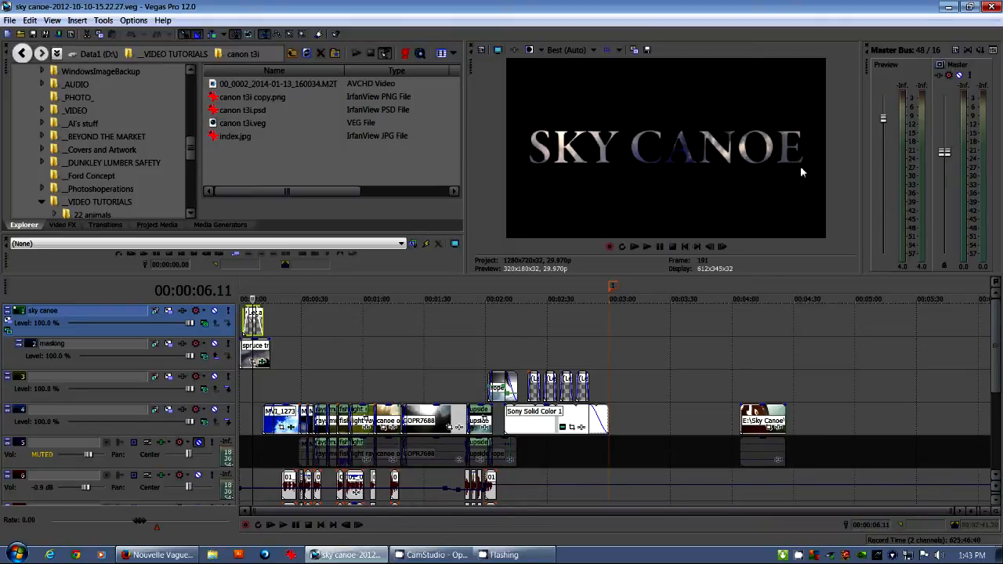
pyautogui.scroll(1, 255, 354)
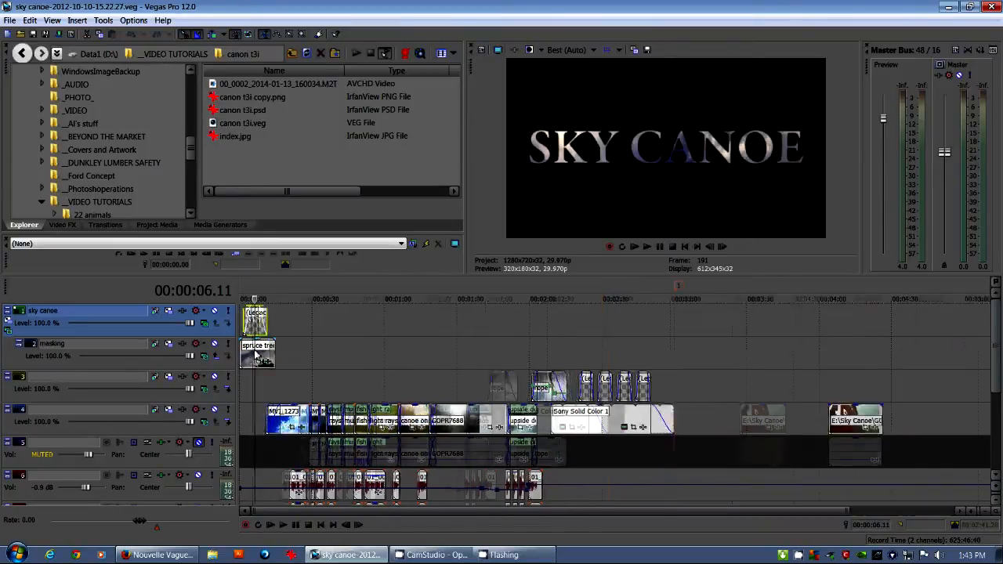
pyautogui.scroll(5, 255, 354)
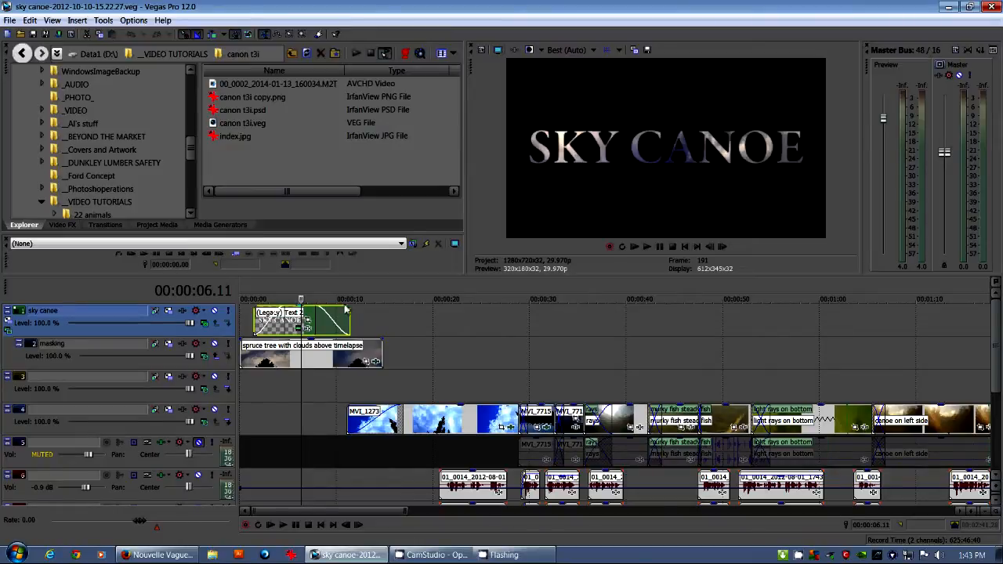
pyautogui.click(292, 360)
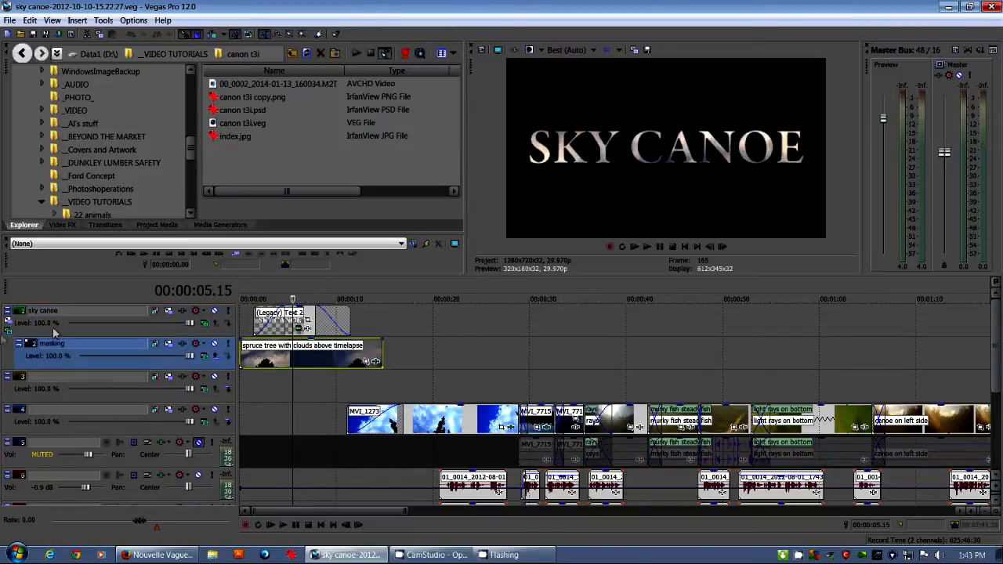
# - Minimize the heights of the sky canoe track, the masking track and track 3
pyautogui.click(7, 312)
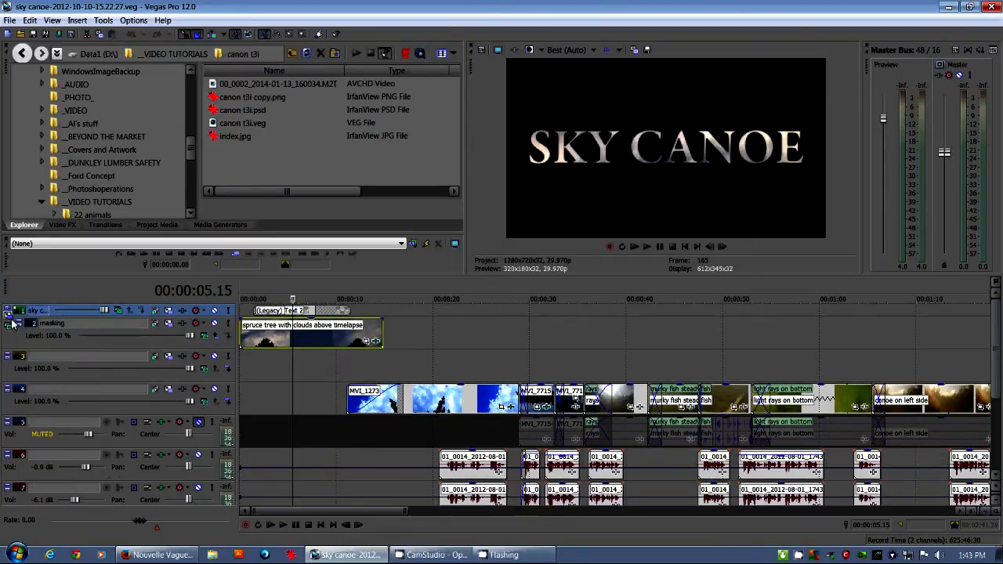
pyautogui.click(18, 324)
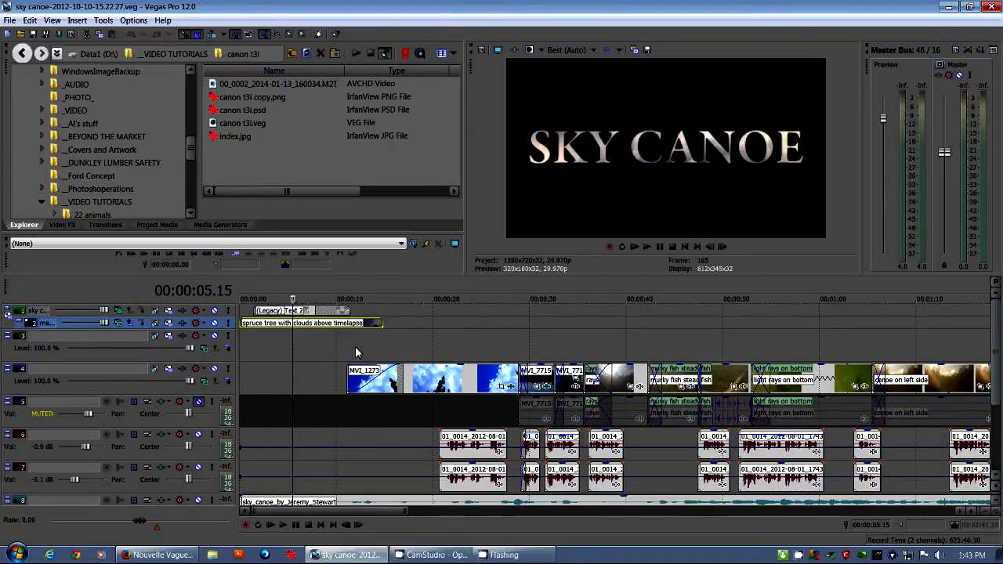
pyautogui.click(410, 342)
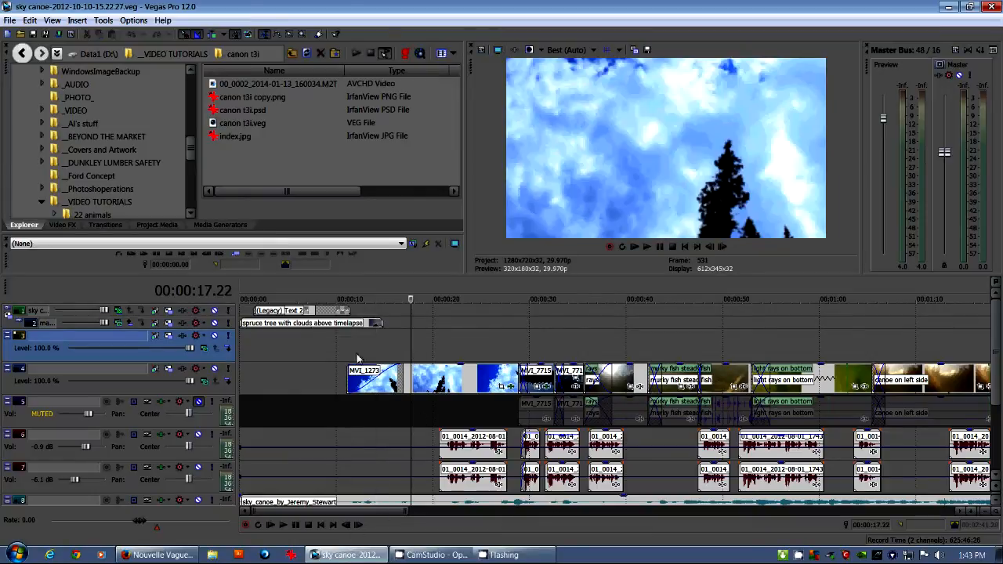
pyautogui.scroll(-5, 359, 332)
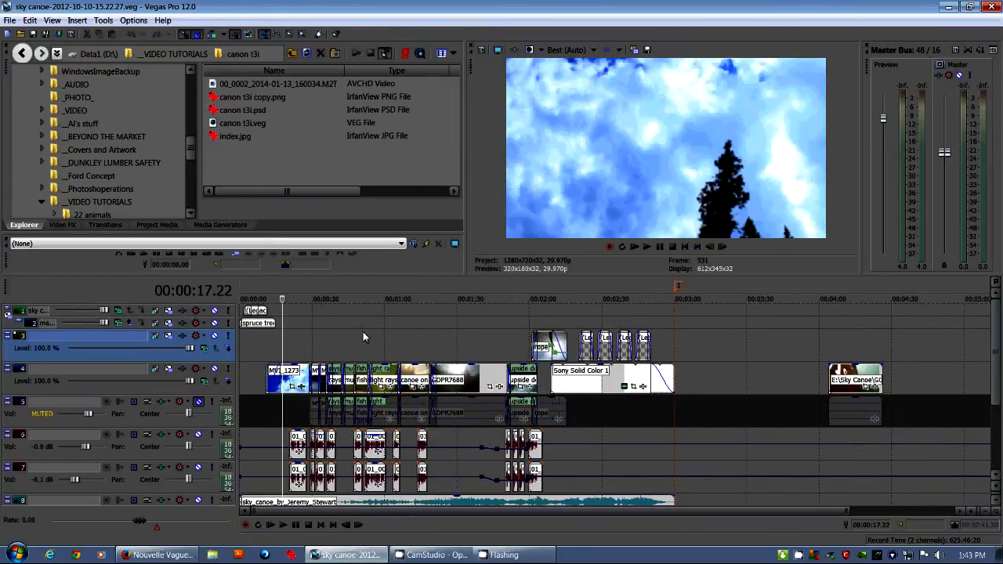
pyautogui.click(8, 336)
# - Rename video track 4 as "main"
pyautogui.click(249, 359)
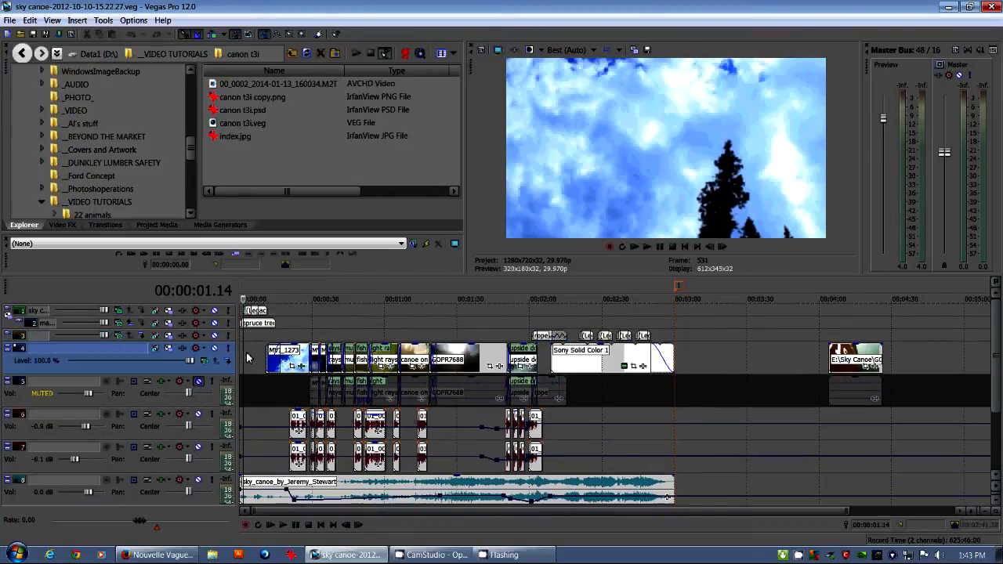
pyautogui.scroll(5, 389, 357)
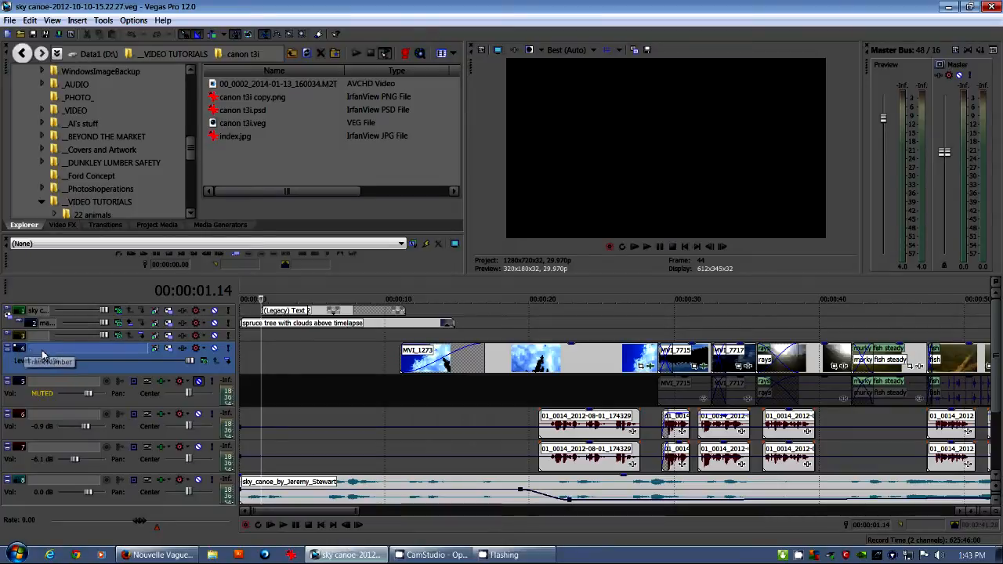
pyautogui.doubleClick(66, 350)
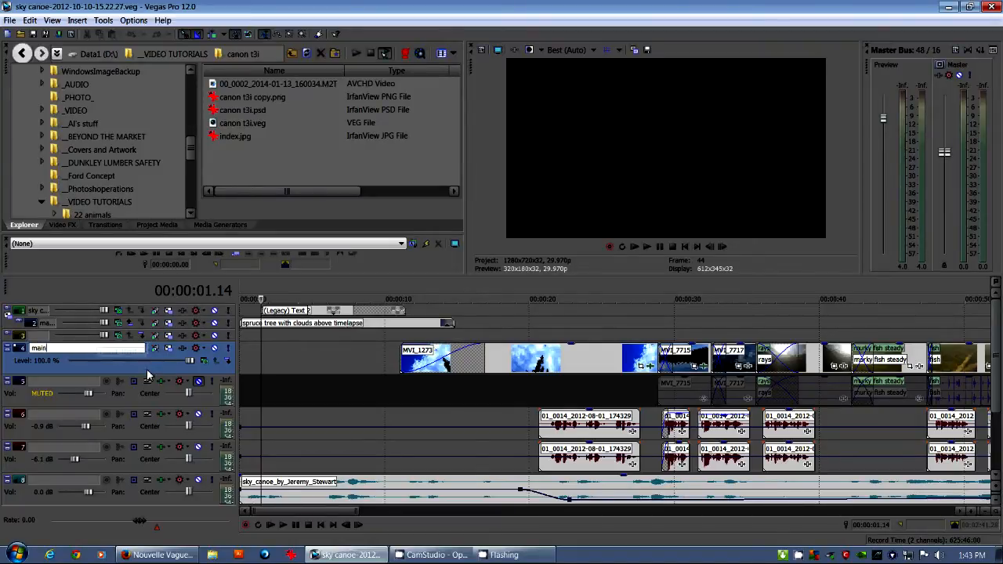
pyautogui.press('Return')
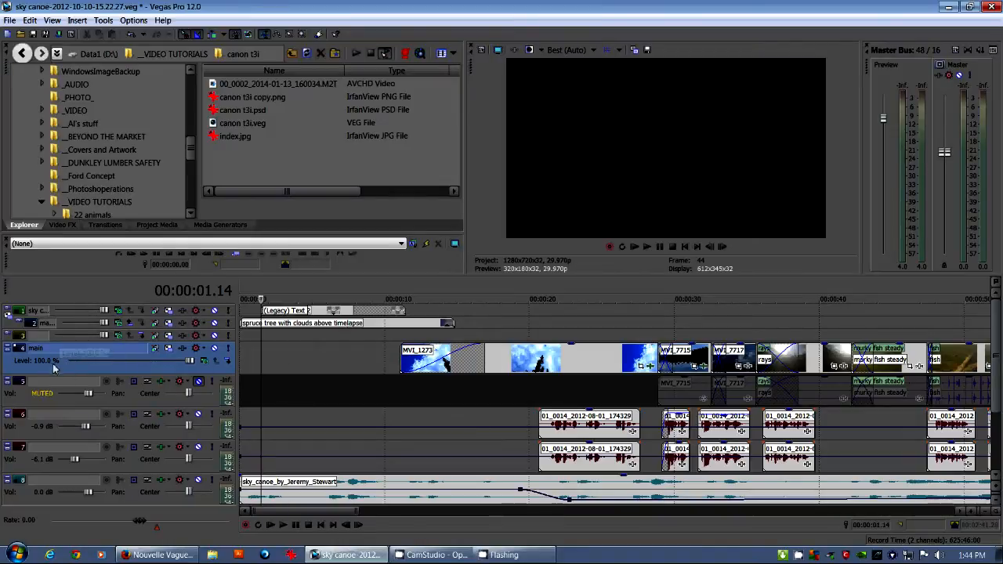
# - Review the Track Motion settings of the main track without changing them
pyautogui.click(170, 351)
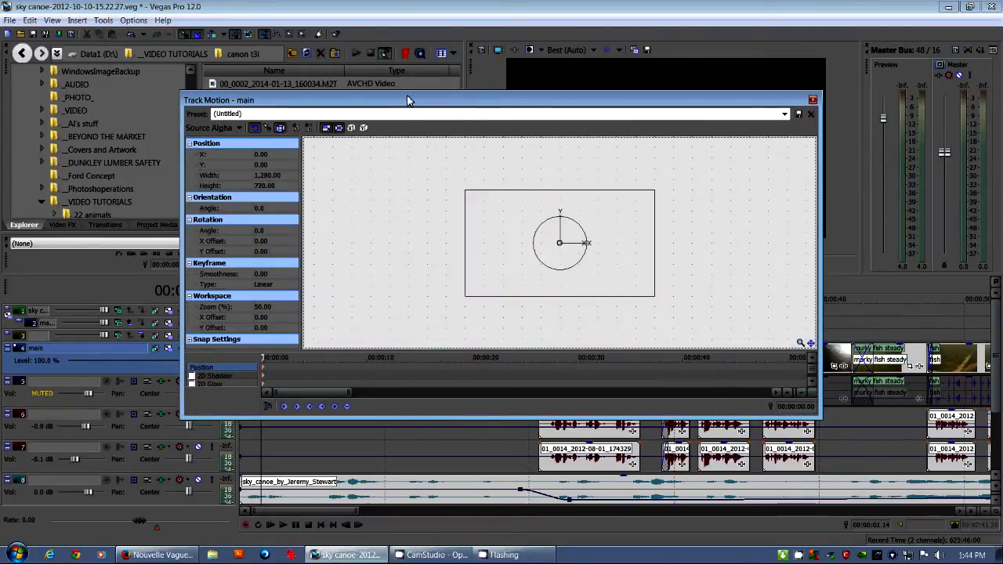
pyautogui.moveTo(408, 100); pyautogui.dragTo(488, 162)
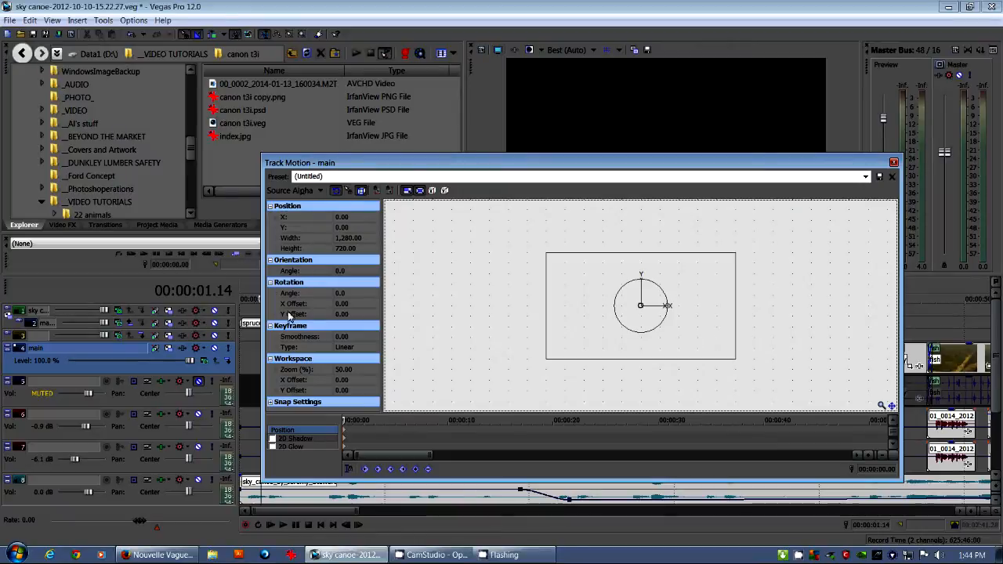
pyautogui.click(894, 162)
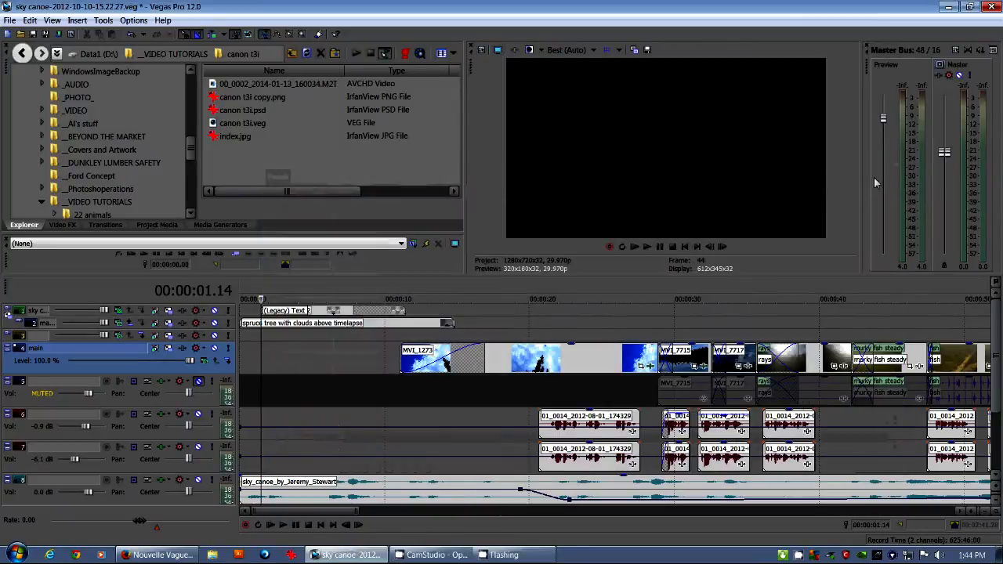
# - With the cursor at about 0:20, offset the main track's frame in Track Motion to about X 190.59, Y 127.06
pyautogui.click(530, 334)
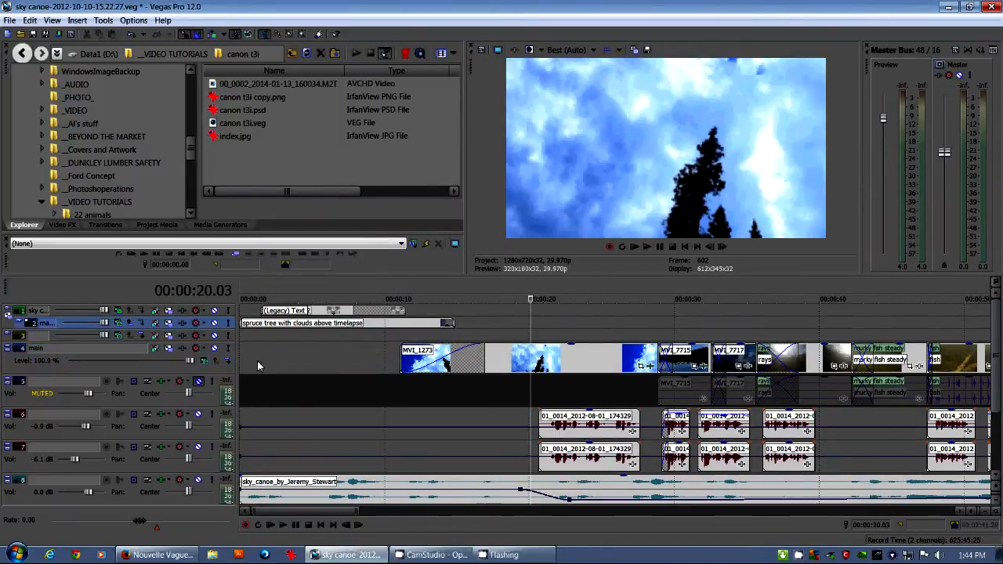
pyautogui.click(167, 350)
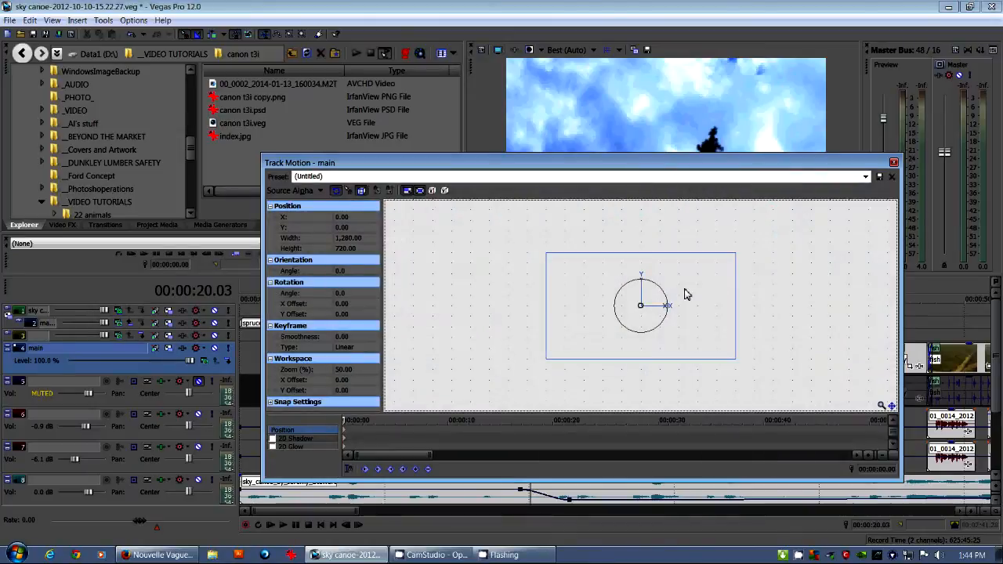
pyautogui.moveTo(745, 167); pyautogui.dragTo(738, 228)
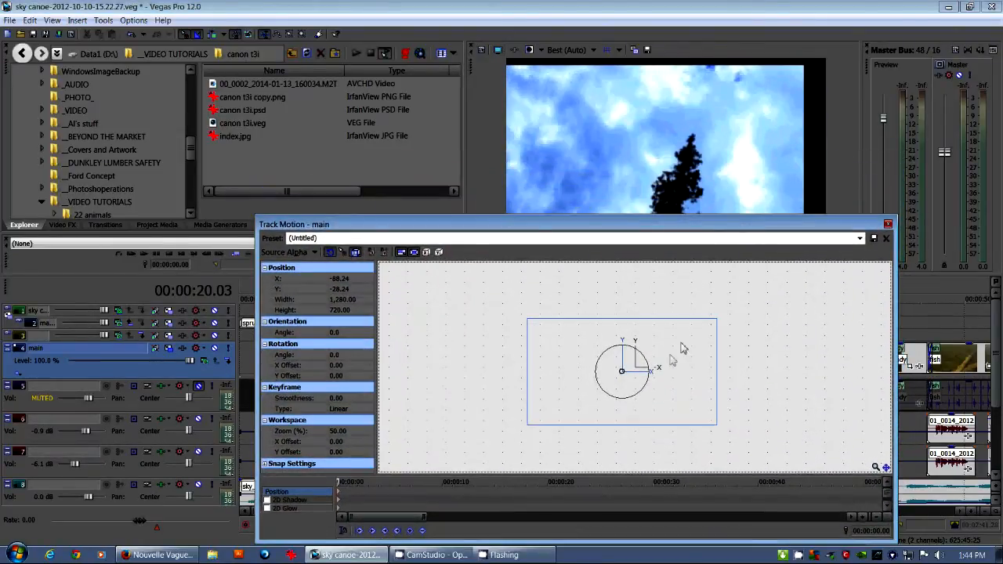
pyautogui.moveTo(665, 363); pyautogui.dragTo(700, 335)
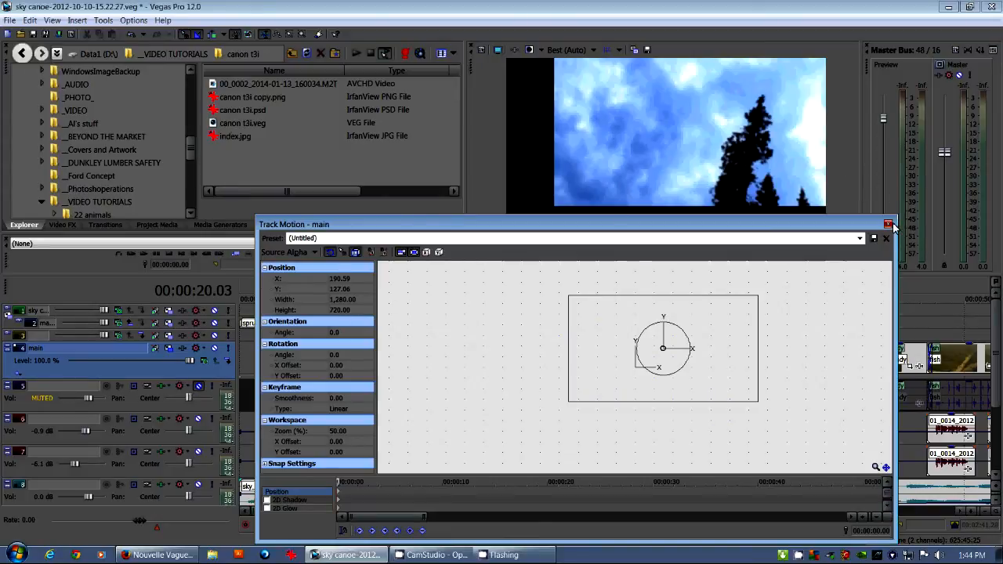
# - Restore the main track's Track Motion box to its default position and close the Track Motion window
pyautogui.rightClick(665, 310)
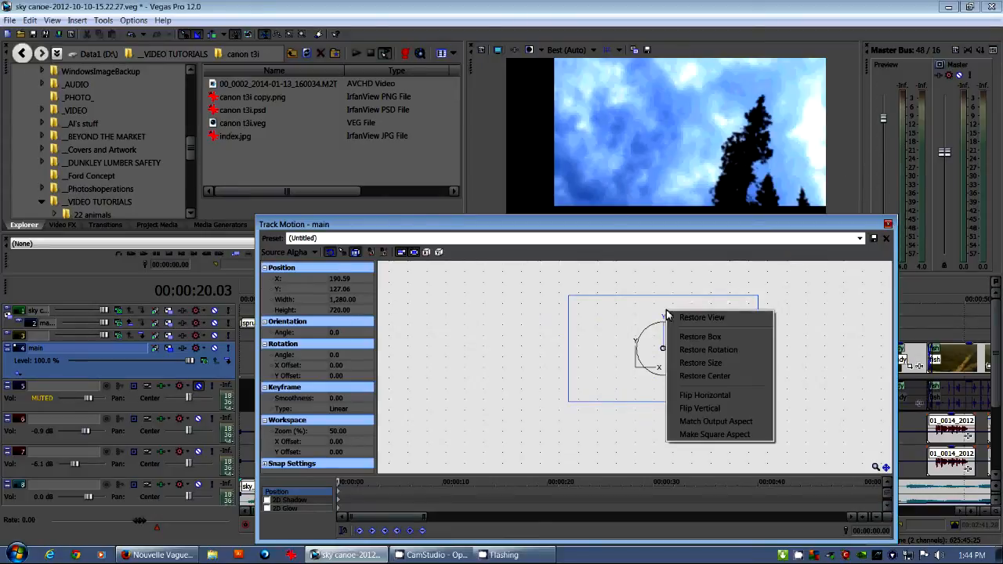
pyautogui.click(739, 337)
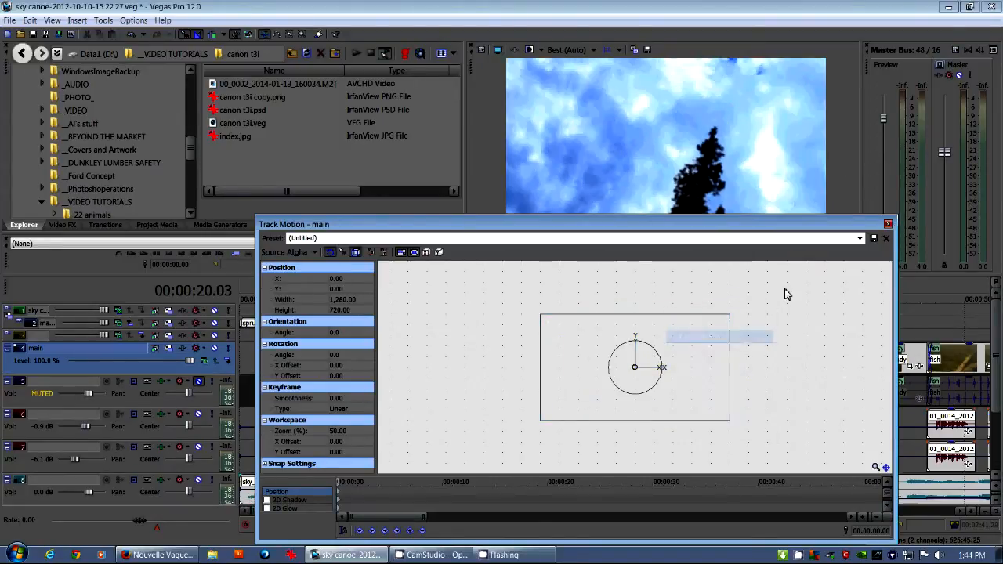
pyautogui.click(888, 225)
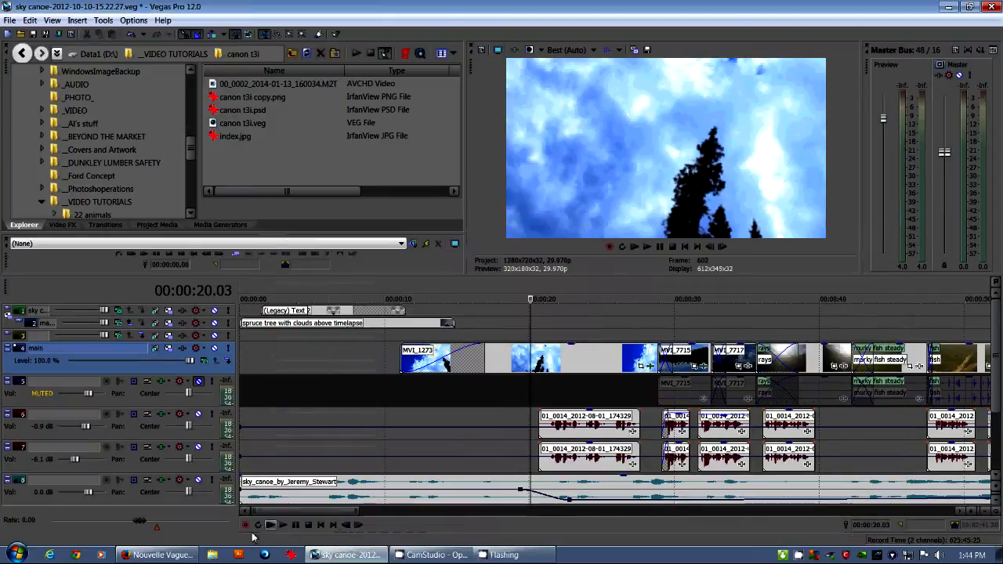
# - View the video track effects available for the main track without adding any
pyautogui.click(182, 348)
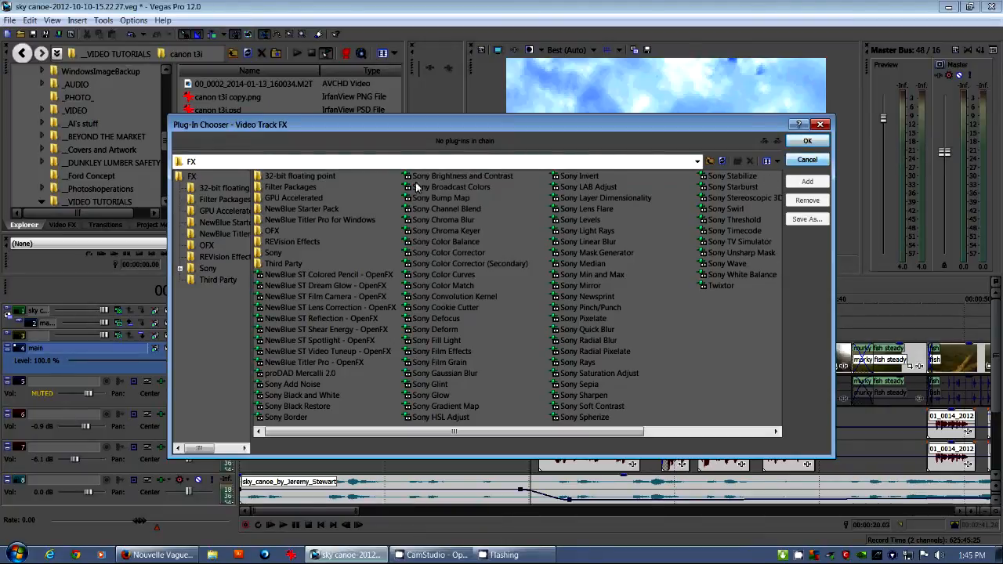
pyautogui.click(807, 161)
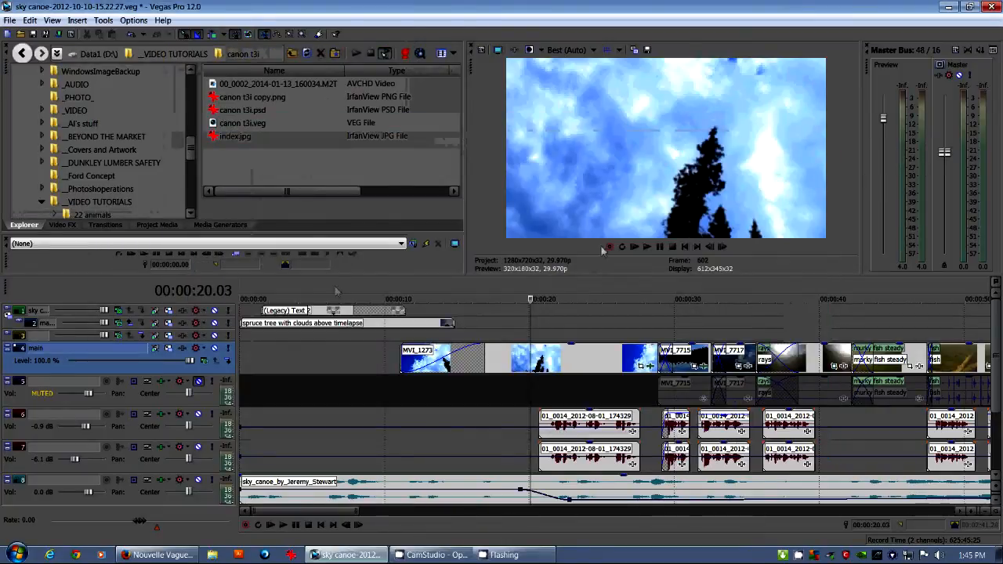
# - Preview the MVI_1273 tree event on the main track at several points between about 0:19 and 0:23, finishing near 0:21
pyautogui.click(566, 334)
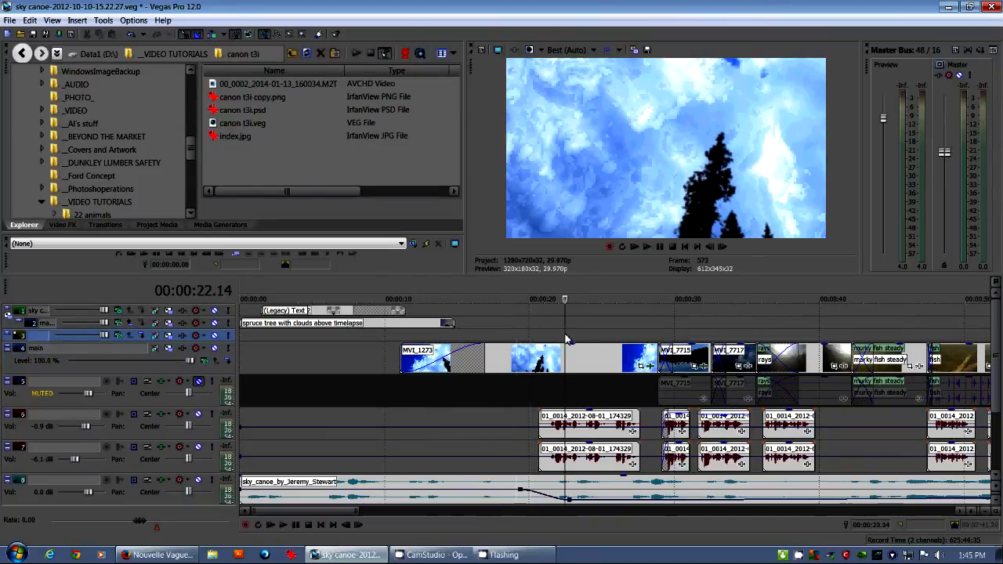
pyautogui.click(523, 334)
pyautogui.click(570, 335)
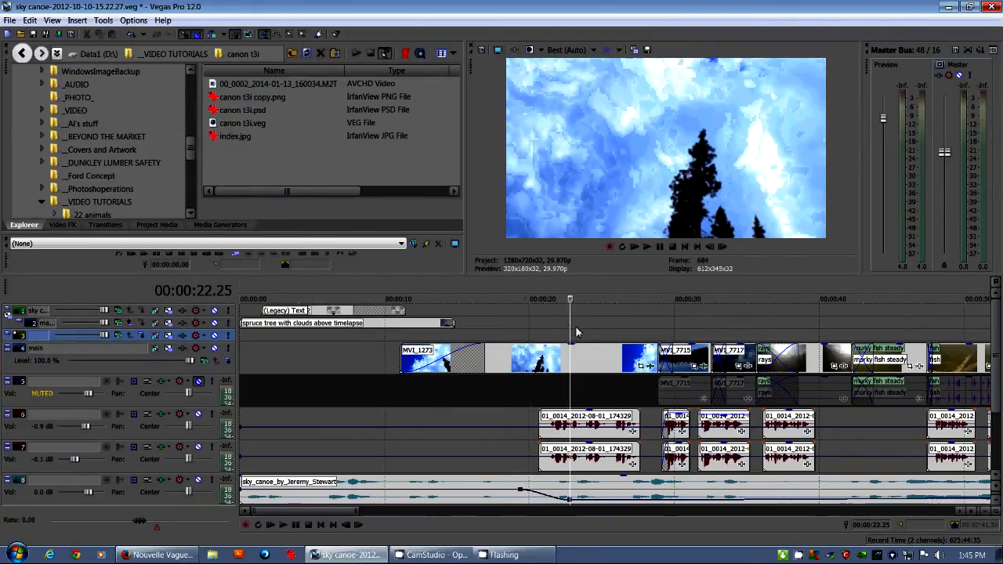
pyautogui.click(552, 335)
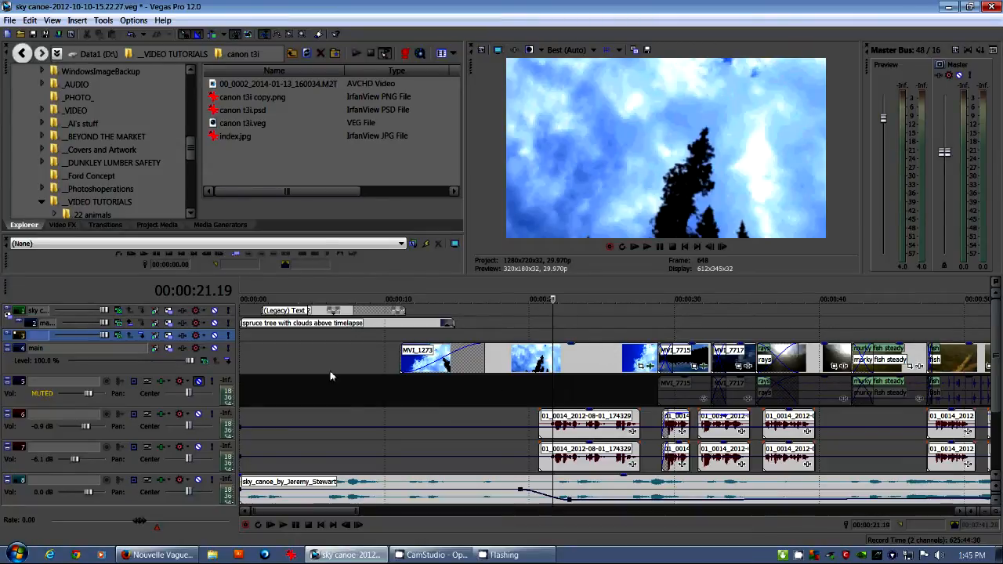
# - View the main track's automation modes without changing them, and preview the MVI_1273 event between about 0:17 and 0:21, finishing near 0:18
pyautogui.click(204, 351)
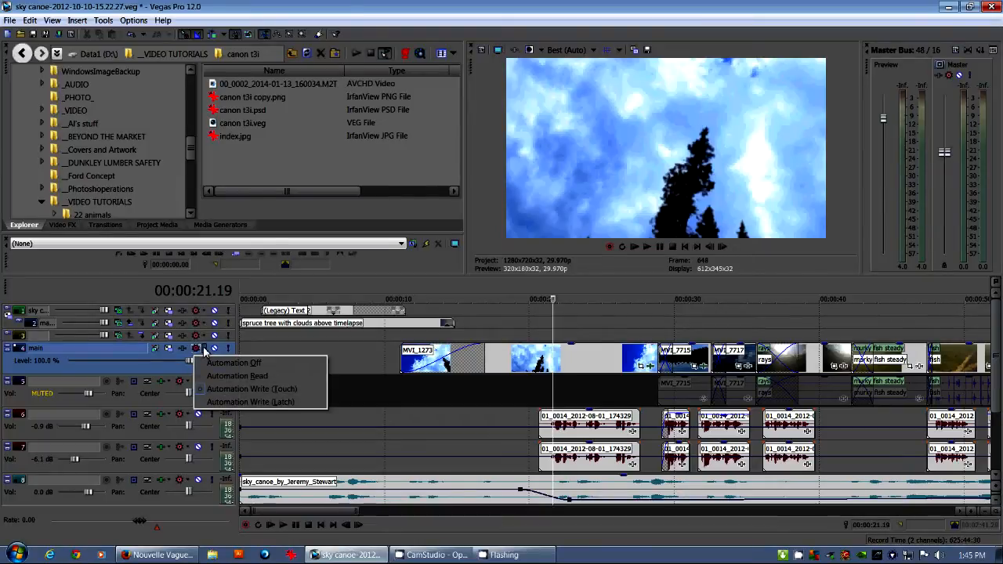
pyautogui.click(490, 358)
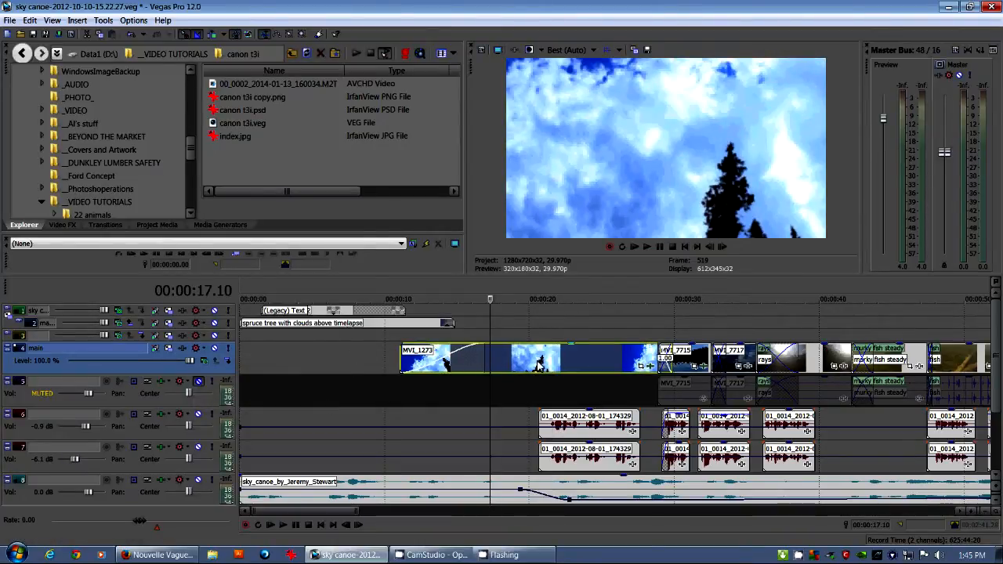
pyautogui.click(517, 357)
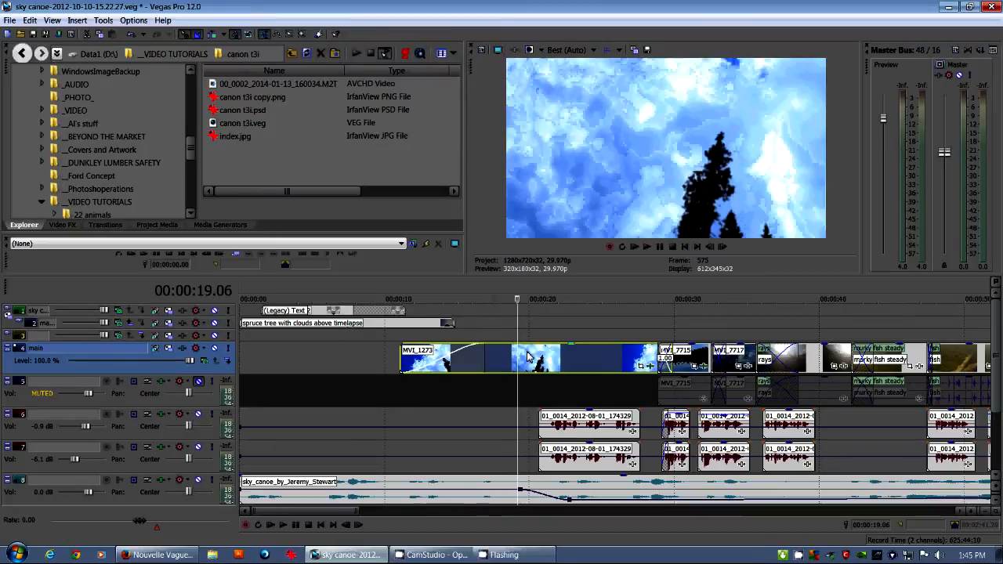
pyautogui.click(526, 357)
pyautogui.click(554, 355)
pyautogui.click(511, 361)
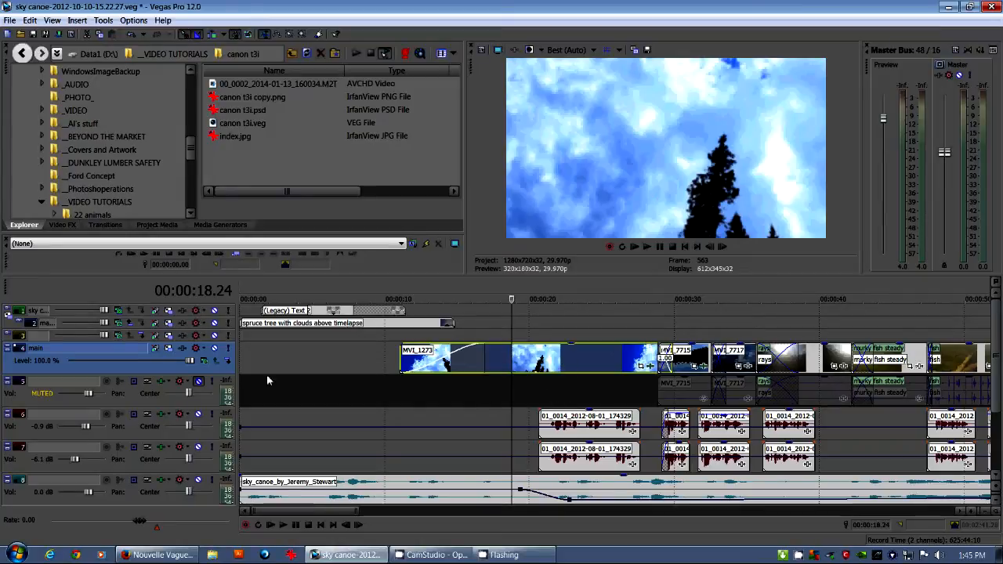
# - Mute and unmute the main track to compare the preview, and briefly solo it before turning solo off
pyautogui.click(216, 354)
pyautogui.click(216, 354)
pyautogui.click(217, 354)
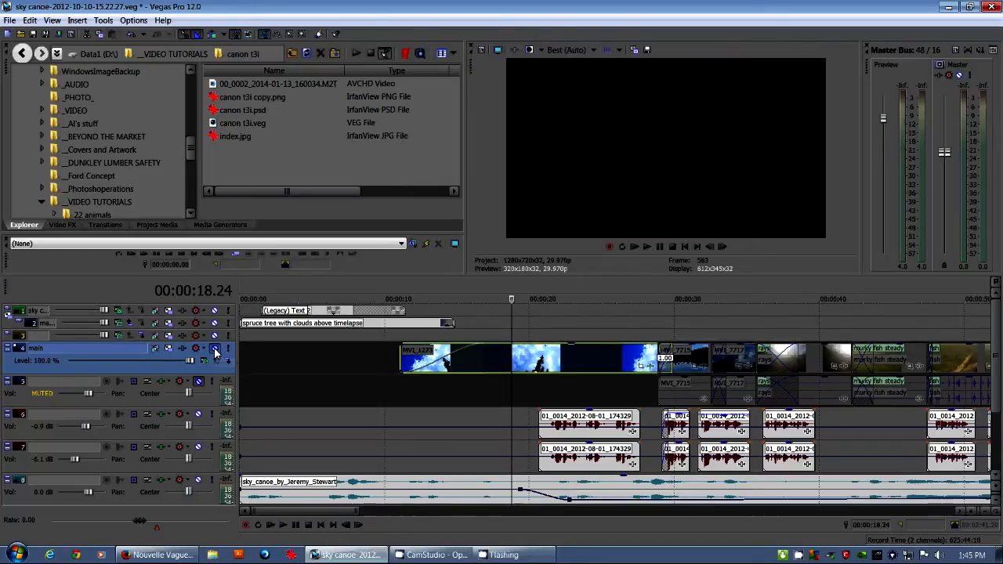
pyautogui.click(216, 354)
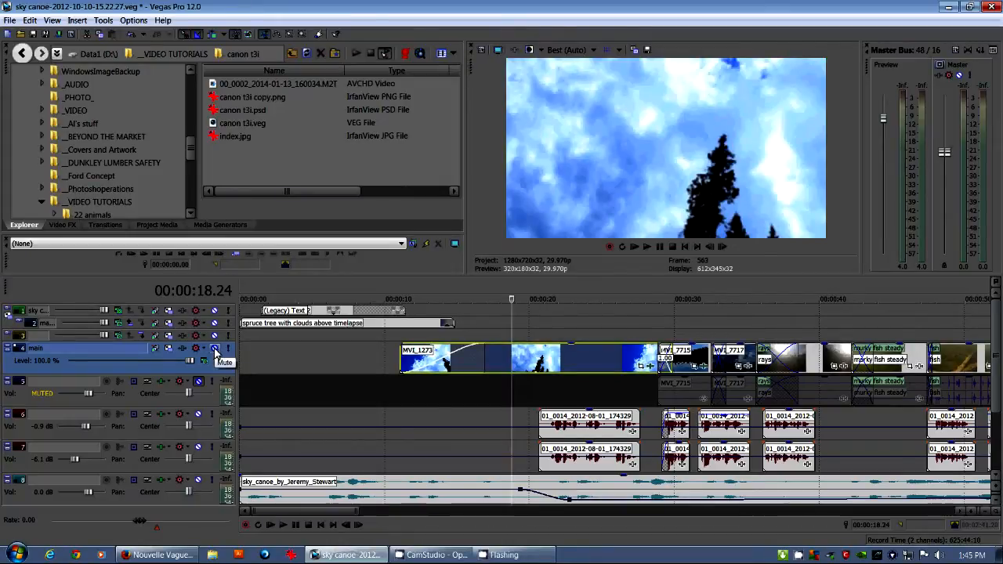
pyautogui.click(216, 354)
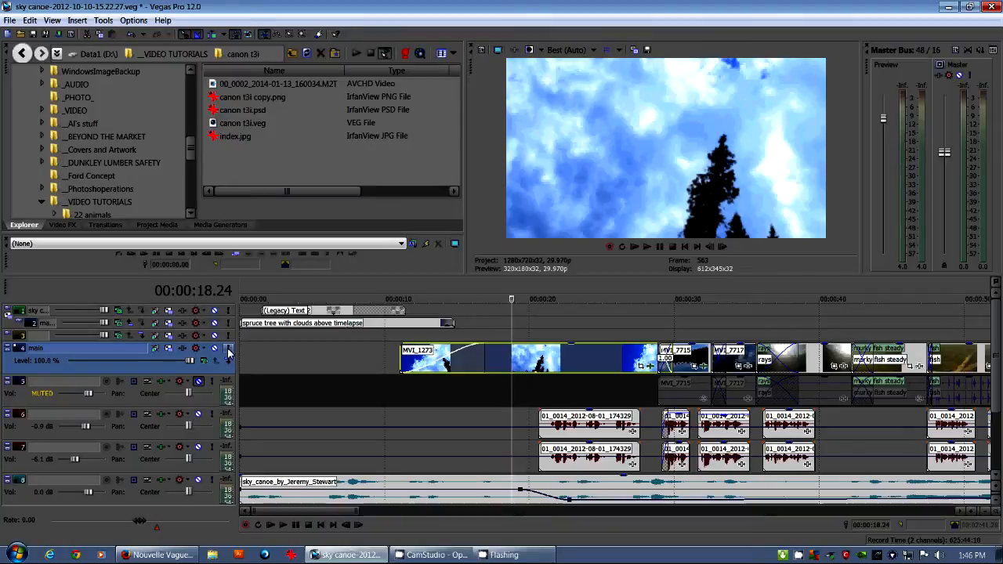
pyautogui.click(228, 350)
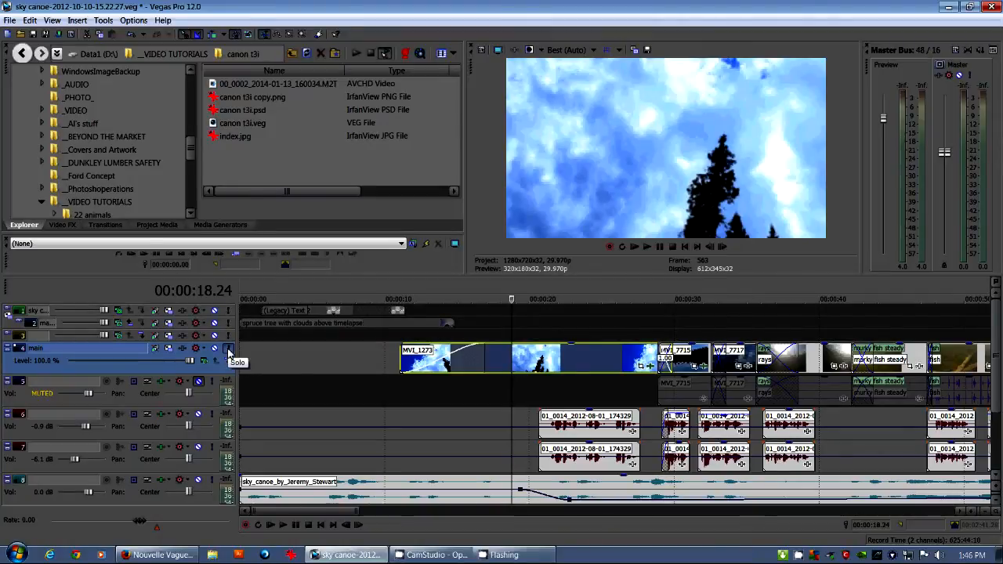
pyautogui.click(228, 350)
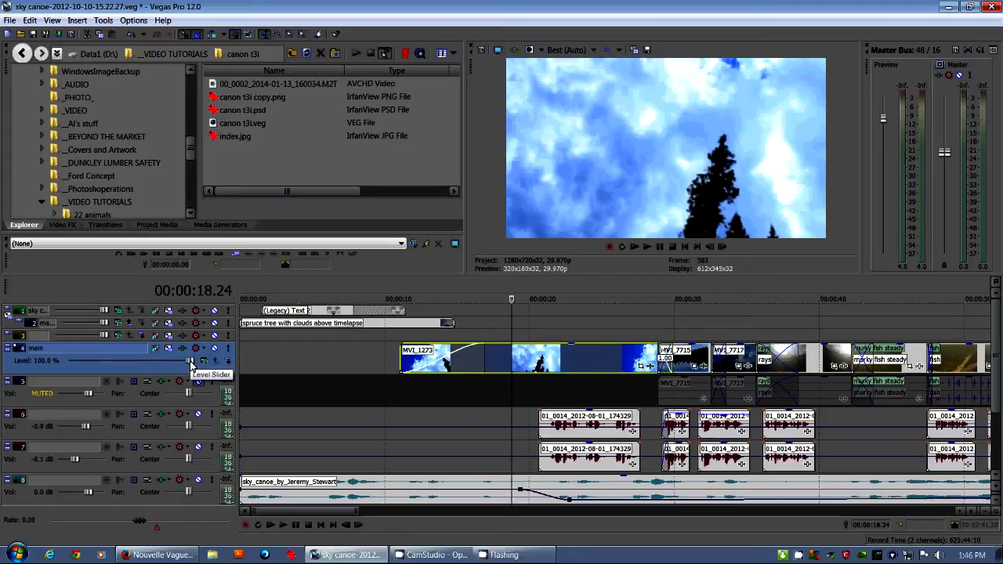
# - Try out the main track's opacity level control and leave it at 100%
pyautogui.moveTo(191, 364)
pyautogui.mouseDown()
pyautogui.moveTo(114, 363)
pyautogui.moveTo(191, 362)
pyautogui.mouseUp()
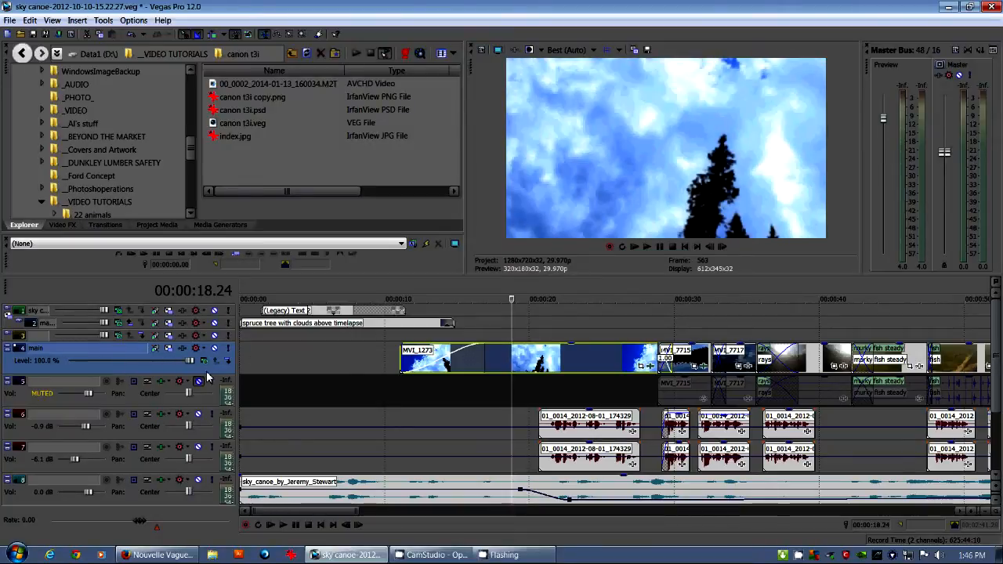
pyautogui.moveTo(192, 365)
pyautogui.mouseDown()
pyautogui.moveTo(167, 364)
pyautogui.moveTo(207, 365)
pyautogui.moveTo(129, 365)
pyautogui.moveTo(198, 361)
pyautogui.mouseUp()
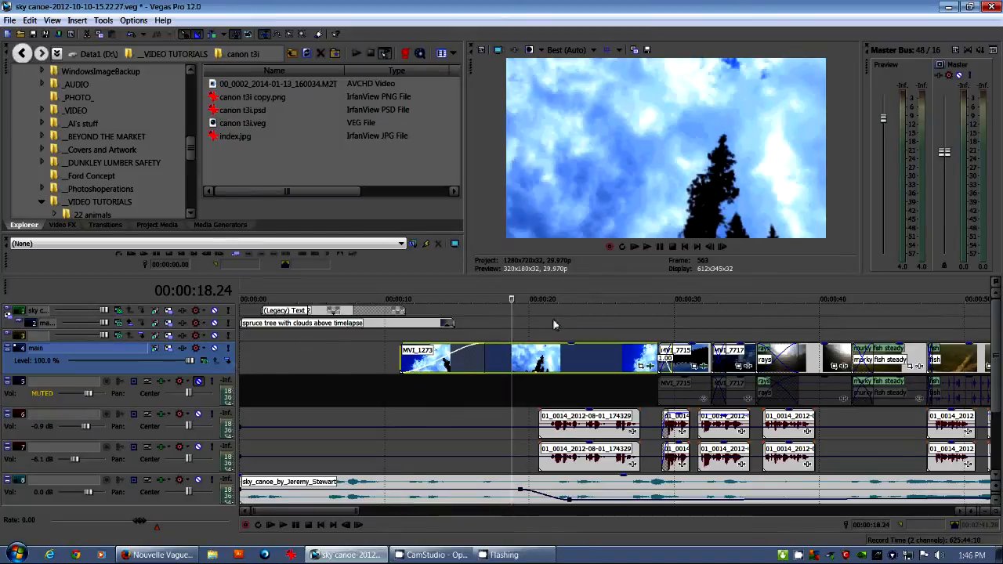
# - View the main track's compositing modes, keep Source Alpha, and place the cursor at about 0:06
pyautogui.click(205, 362)
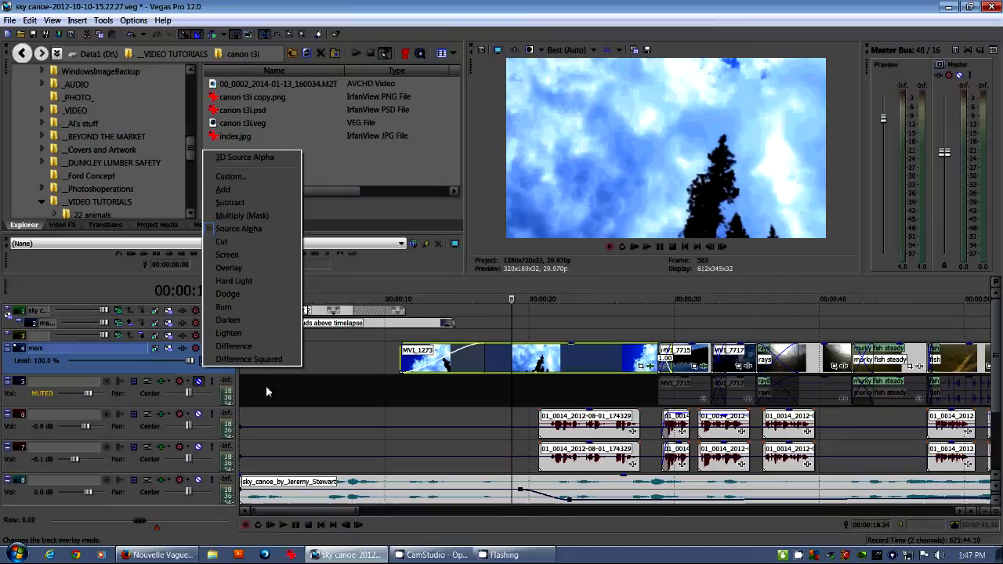
pyautogui.click(509, 352)
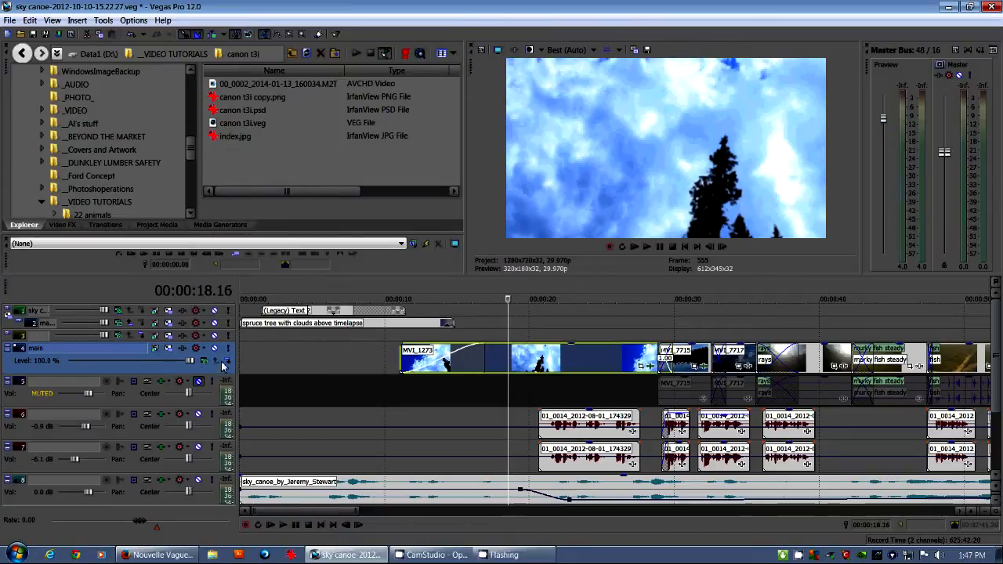
pyautogui.click(205, 362)
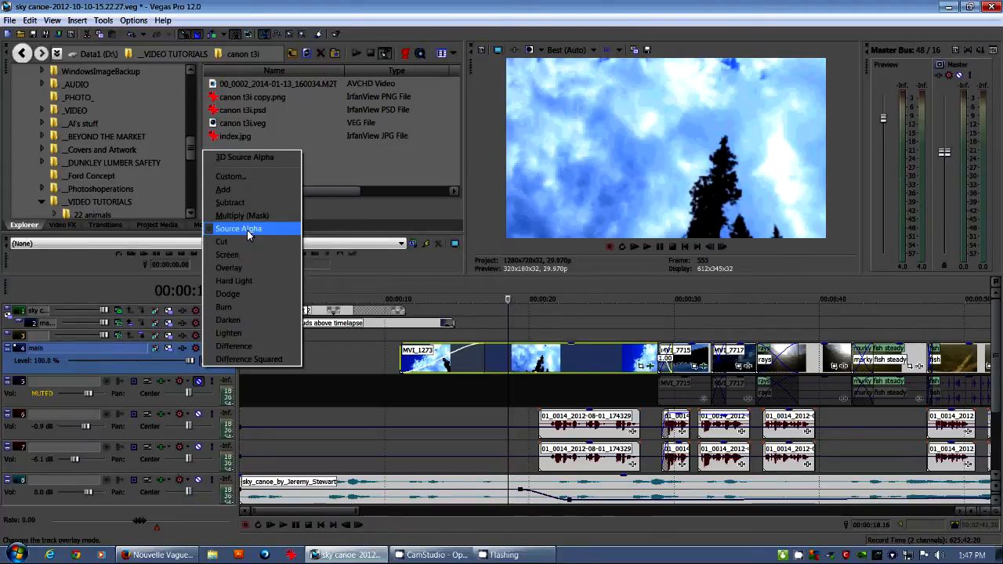
pyautogui.click(245, 232)
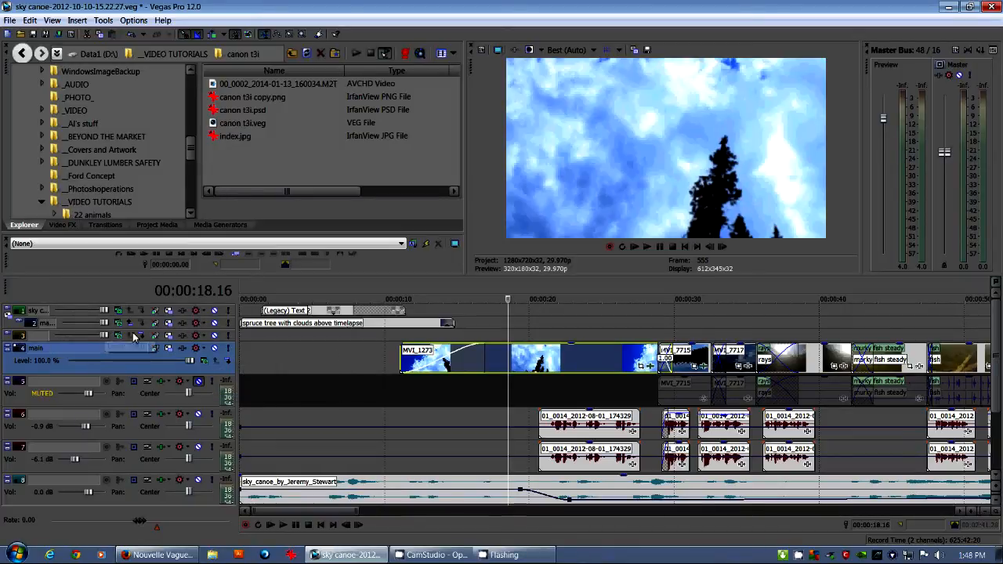
pyautogui.click(220, 362)
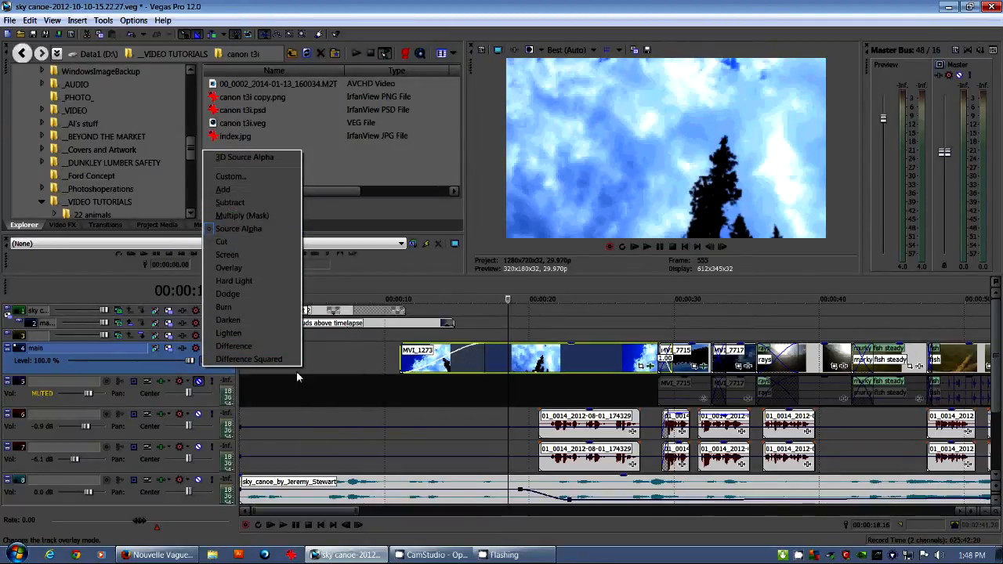
pyautogui.click(328, 360)
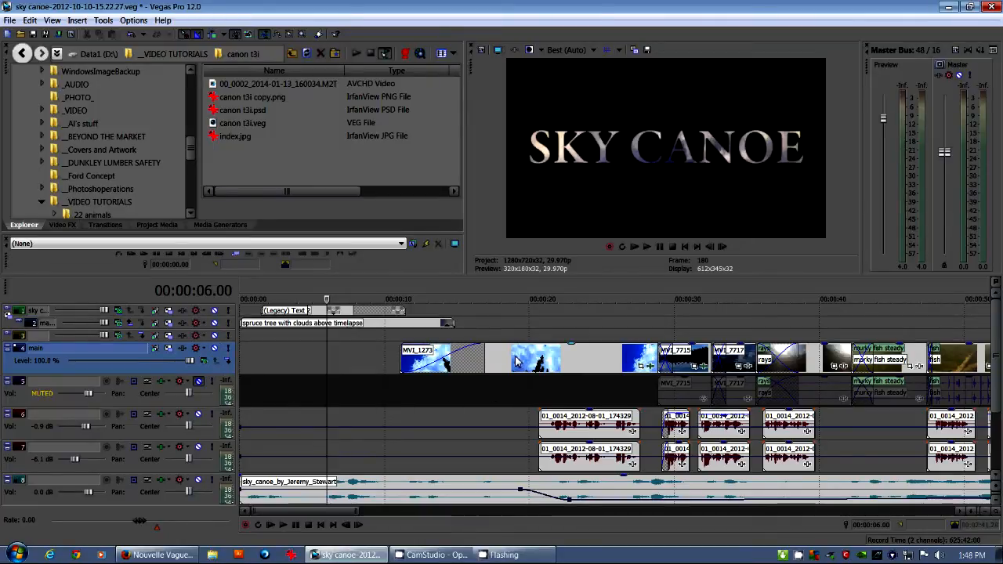
# - Expand the sky canoe and masking tracks and preview the SKY CANOE title between about 0:06 and 0:09
pyautogui.click(421, 360)
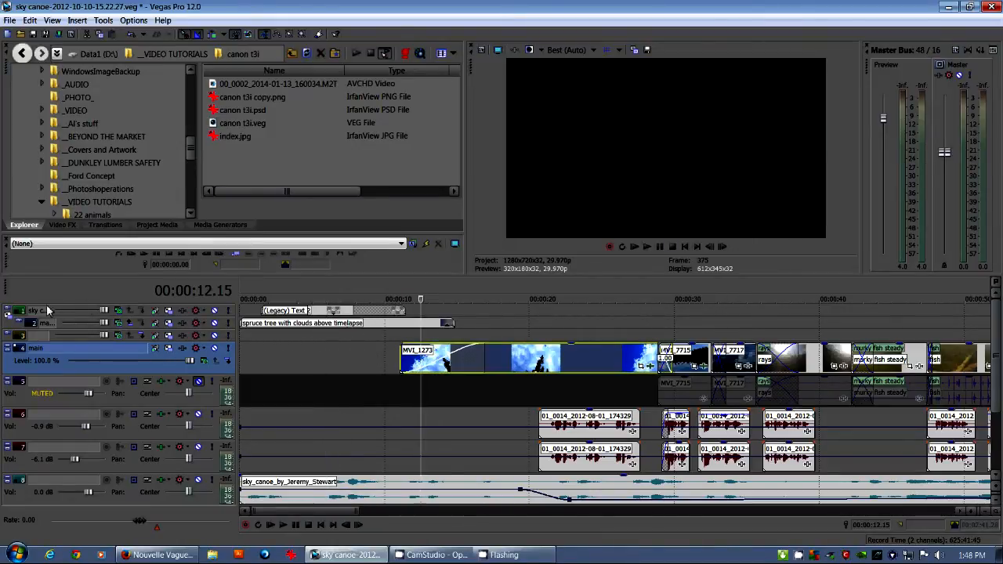
pyautogui.click(8, 311)
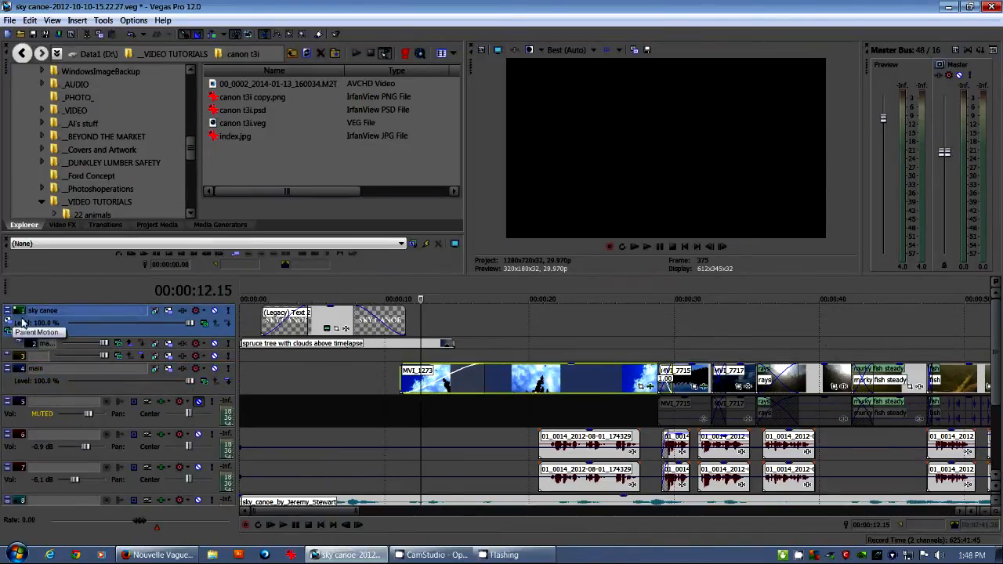
pyautogui.click(19, 343)
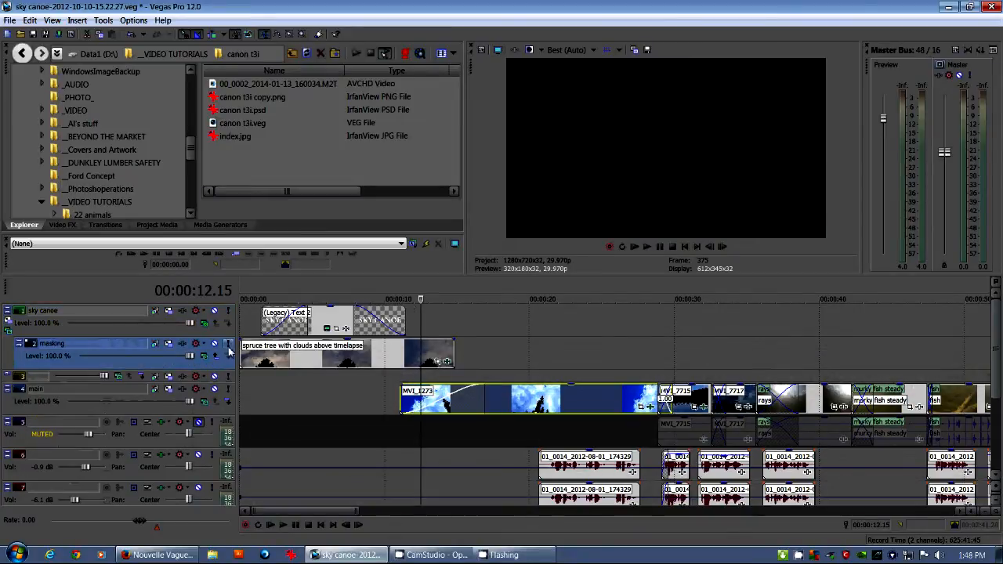
pyautogui.click(330, 290)
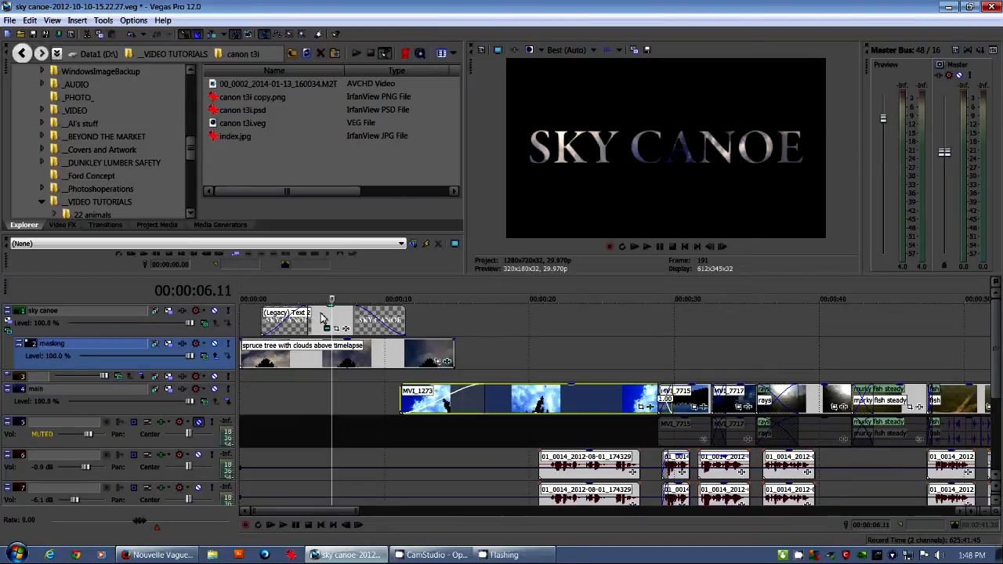
pyautogui.click(320, 314)
pyautogui.click(389, 356)
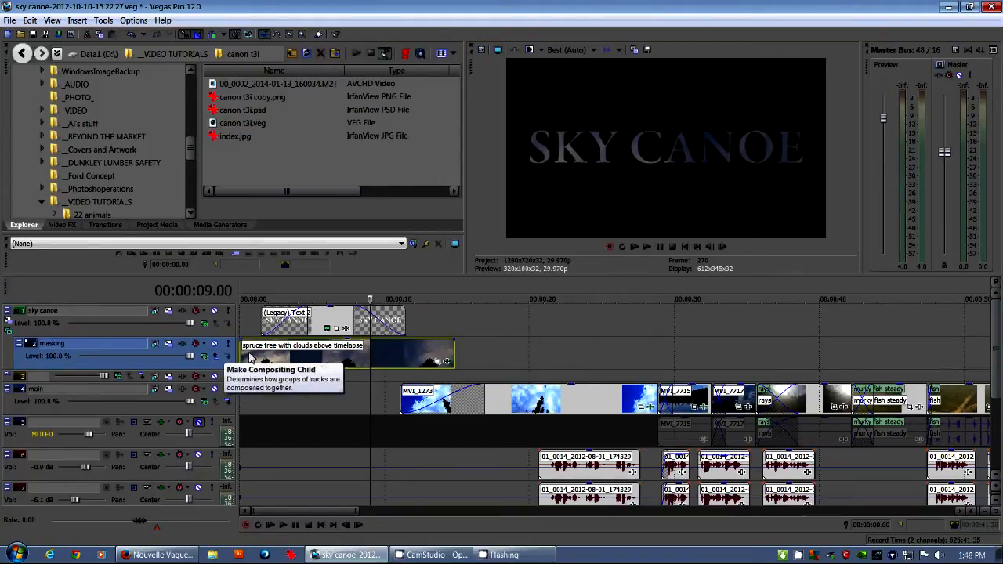
# - Minimize the sky canoe and masking tracks
pyautogui.click(7, 311)
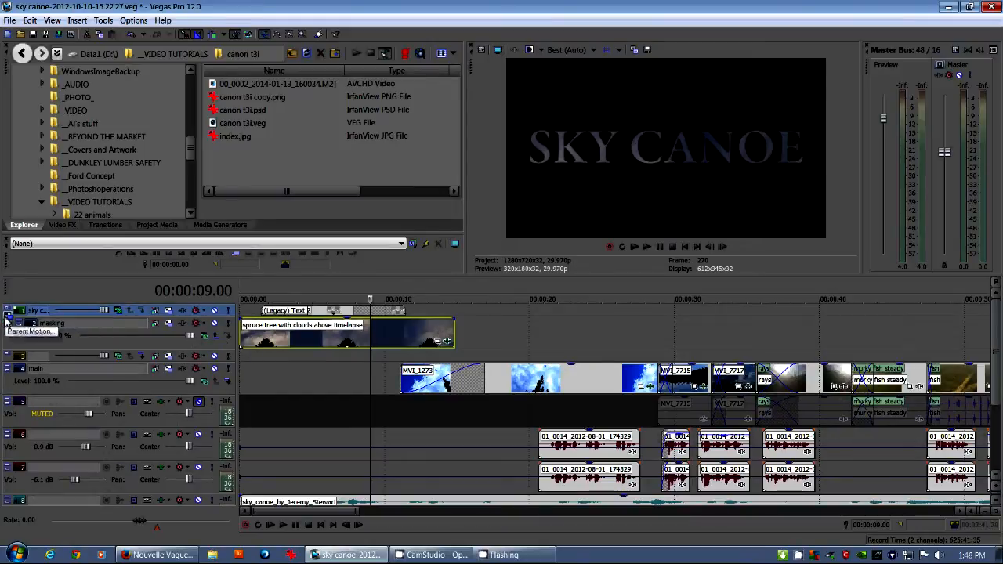
pyautogui.click(10, 323)
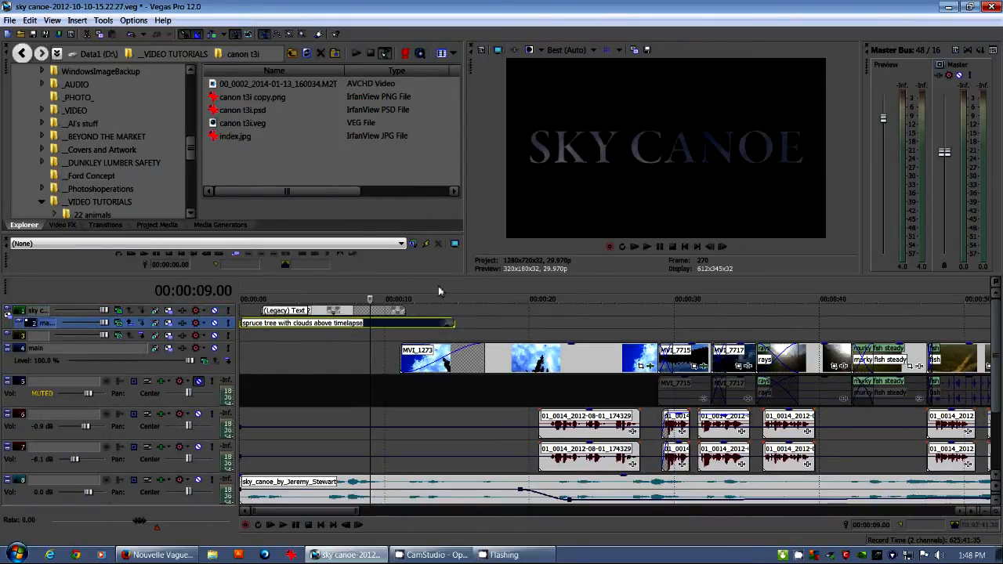
# - Preview the main track's footage at about 0:17, 0:24 and 0:30
pyautogui.click(462, 288)
pyautogui.click(490, 289)
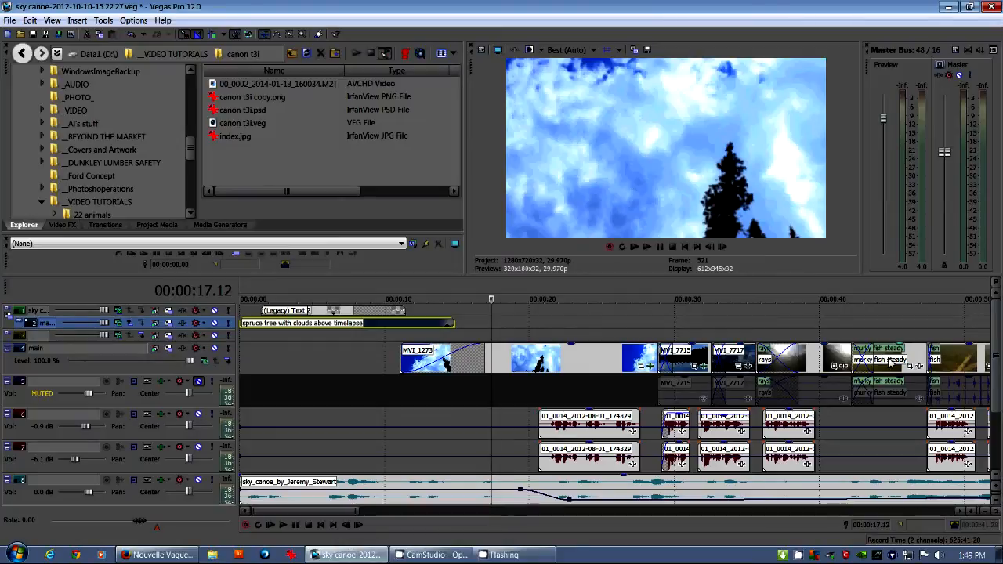
pyautogui.click(589, 360)
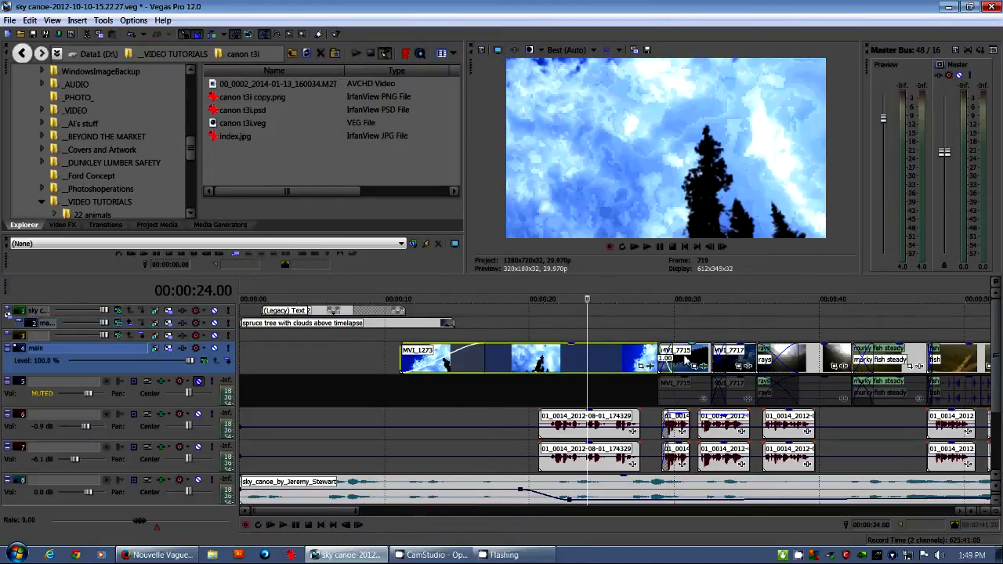
pyautogui.click(682, 299)
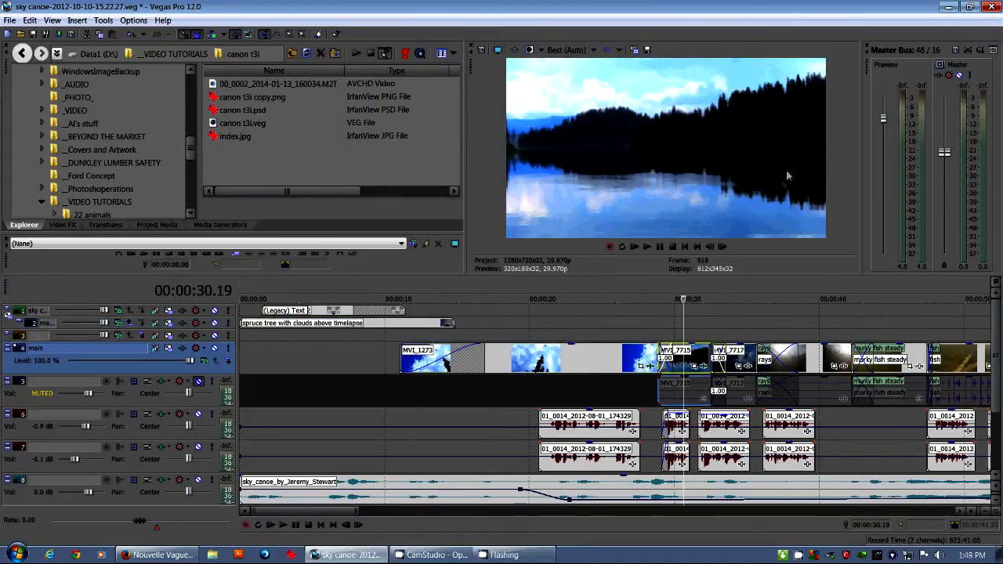
# - Select the MVI_1273 event's time range, open the event in the Trimmer, and place the timeline cursor at about 0:21
pyautogui.doubleClick(575, 362)
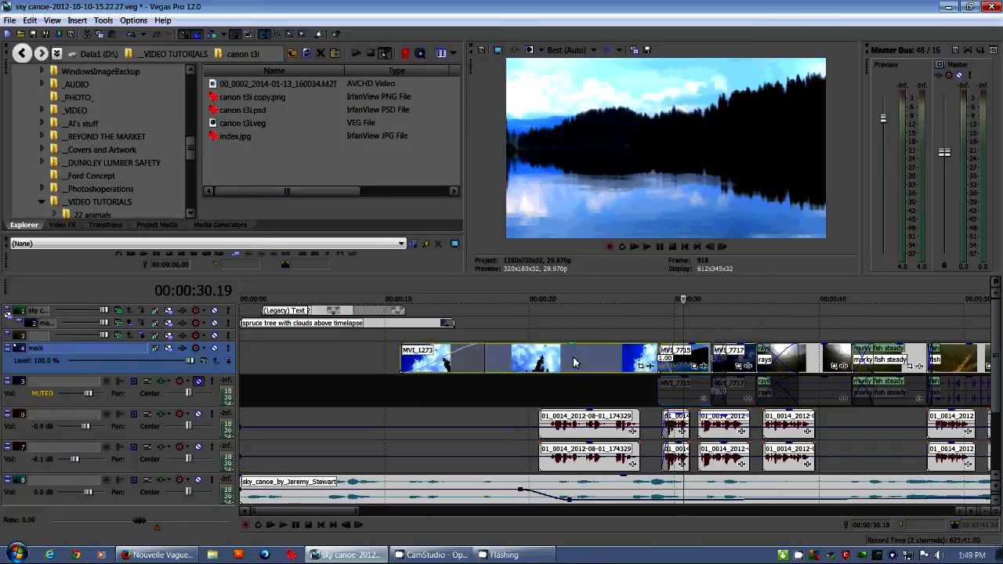
pyautogui.rightClick(556, 362)
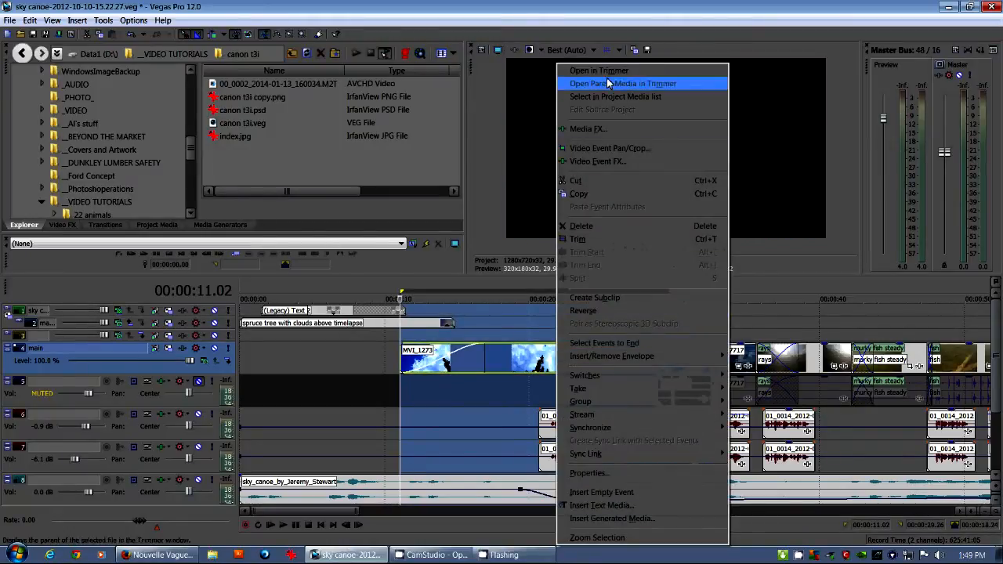
pyautogui.click(613, 71)
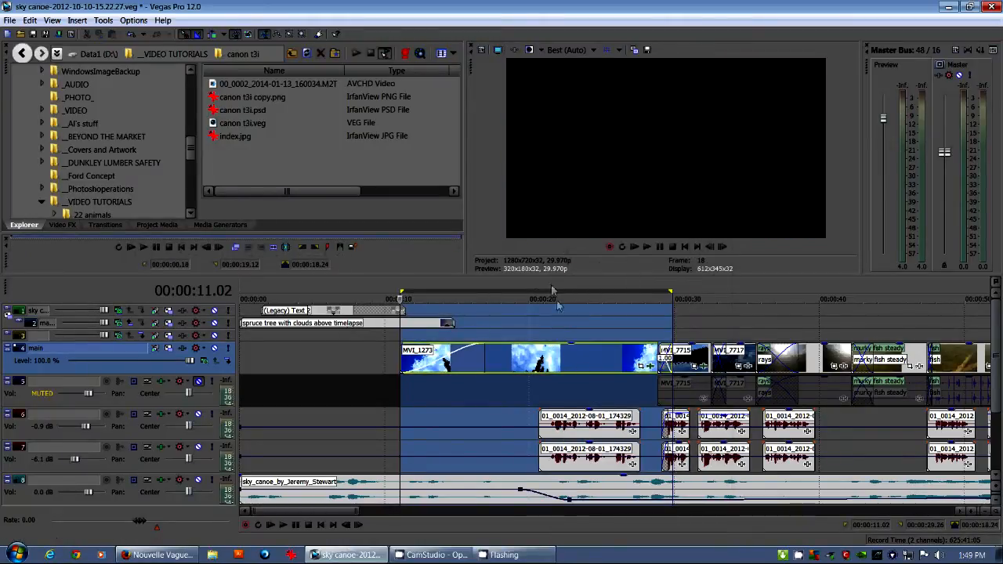
pyautogui.click(550, 358)
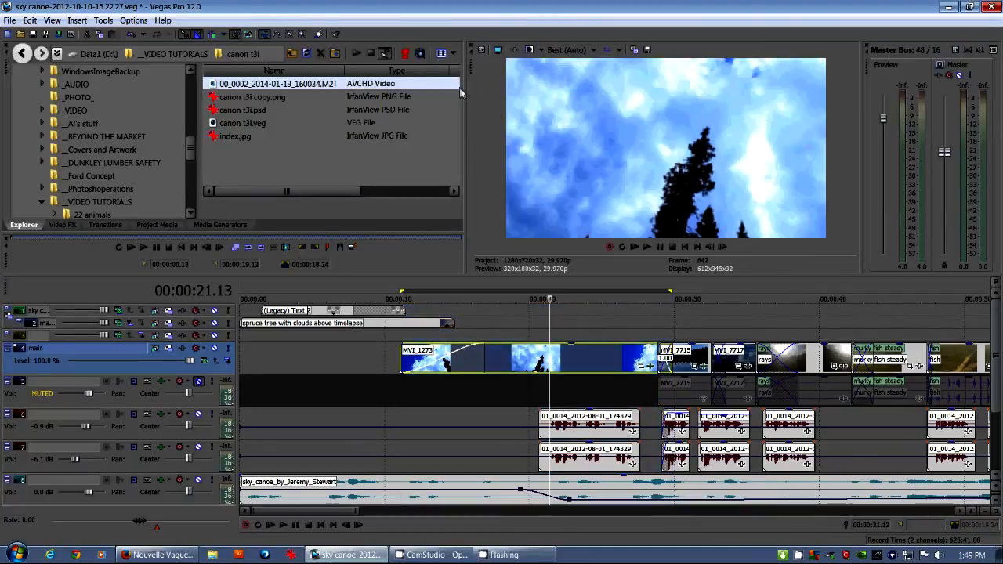
# - Dock the Trimmer together with the Video Preview, and switch between the two windows, ending on the Trimmer
pyautogui.moveTo(466, 89)
pyautogui.mouseDown()
pyautogui.moveTo(517, 94)
pyautogui.moveTo(451, 90)
pyautogui.mouseUp()
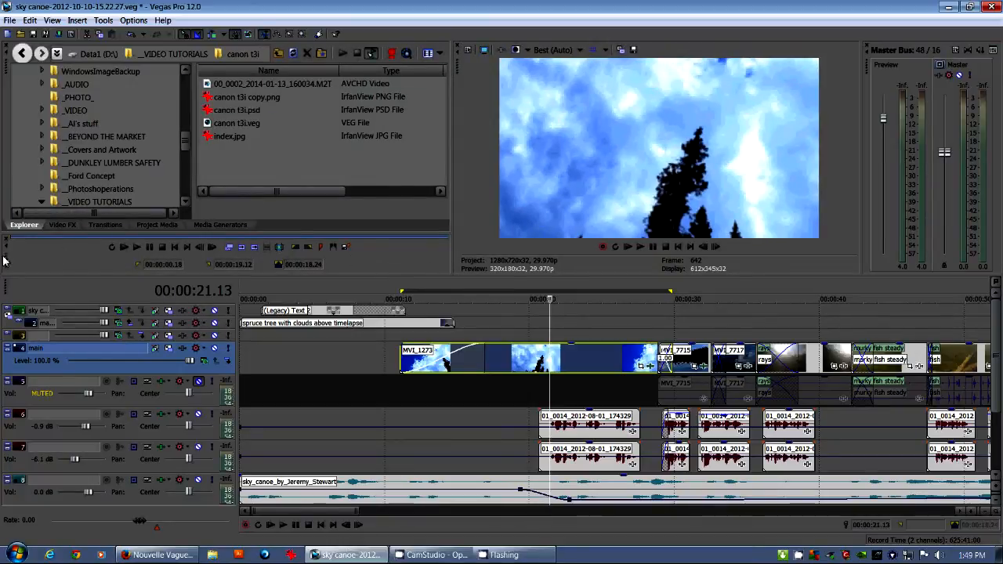
pyautogui.moveTo(10, 261); pyautogui.dragTo(458, 273)
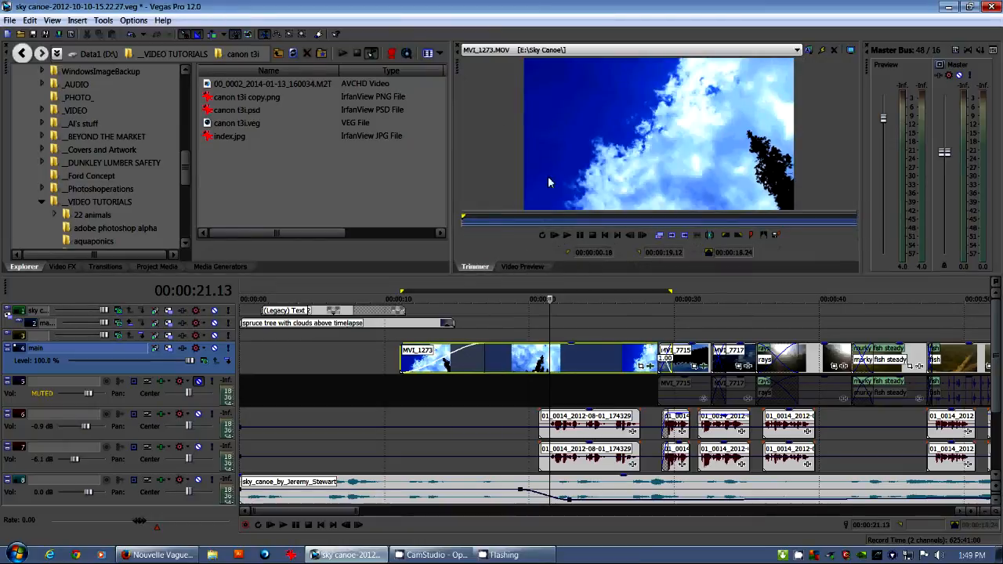
pyautogui.click(525, 266)
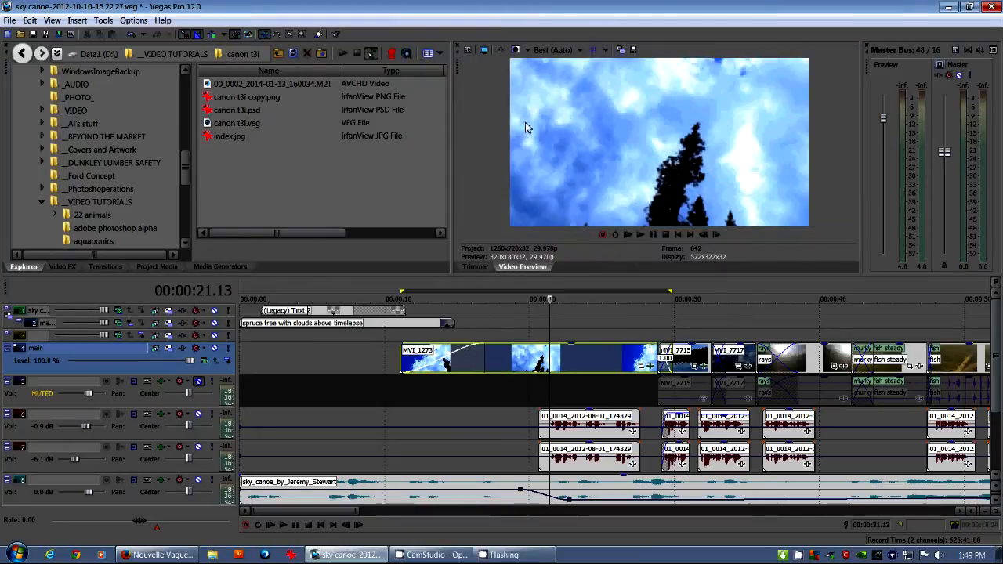
pyautogui.click(474, 267)
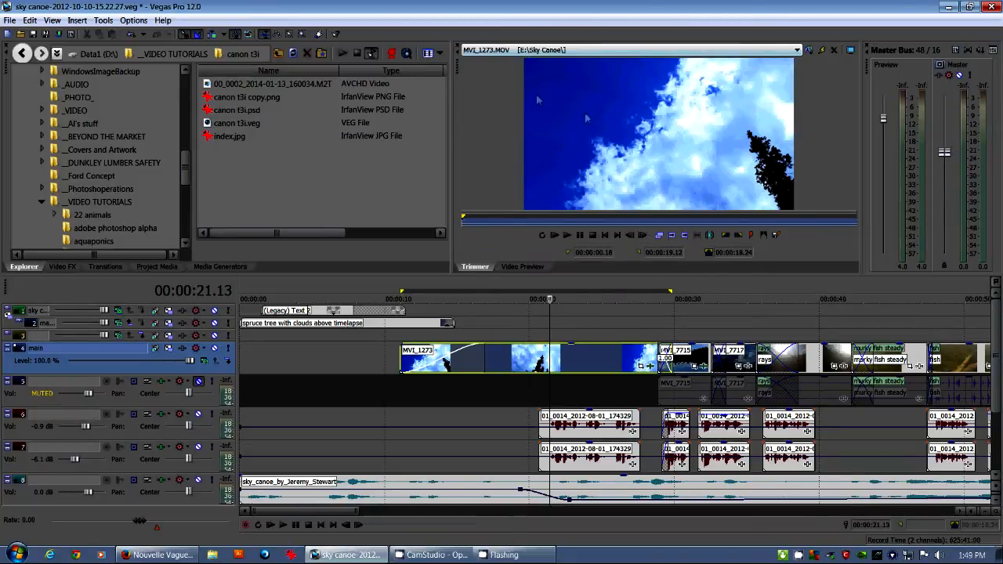
# - Add the Trimmer range from 4.26 to 8.09 to the main track at about 0:20, and delete the added clip
pyautogui.moveTo(564, 221)
pyautogui.mouseDown()
pyautogui.moveTo(723, 218)
pyautogui.moveTo(605, 219)
pyautogui.moveTo(647, 218)
pyautogui.mouseUp()
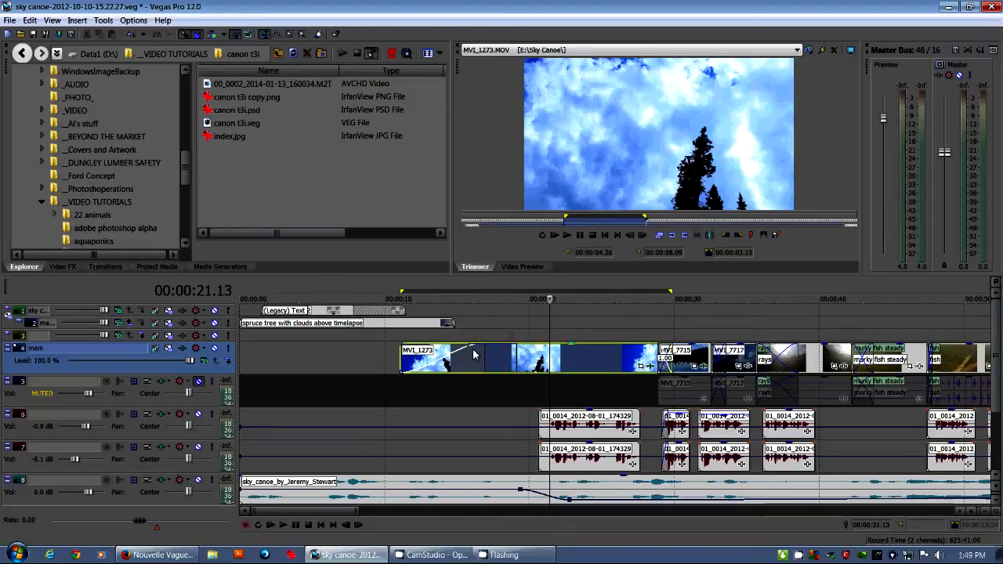
pyautogui.moveTo(508, 359); pyautogui.dragTo(573, 357)
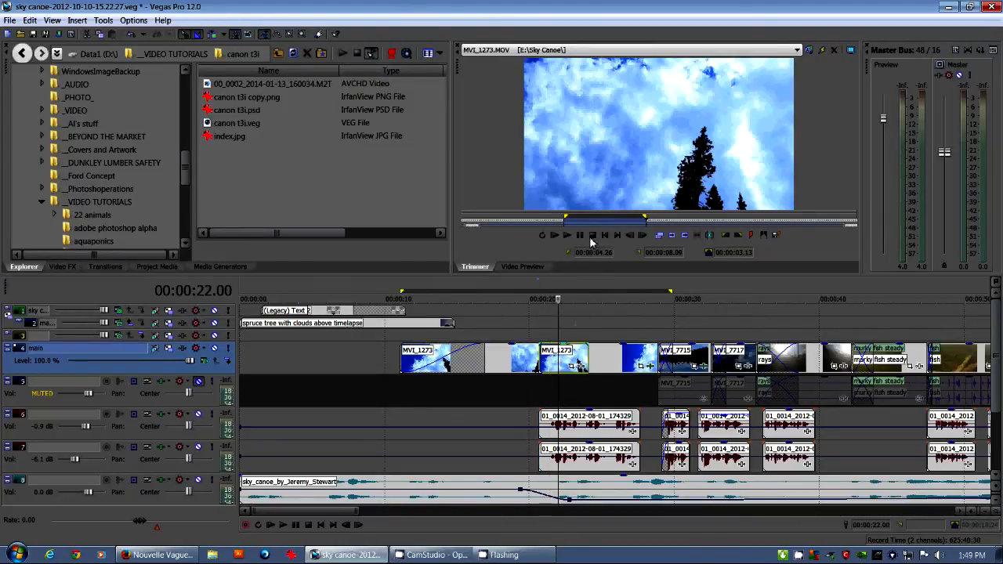
pyautogui.click(573, 351)
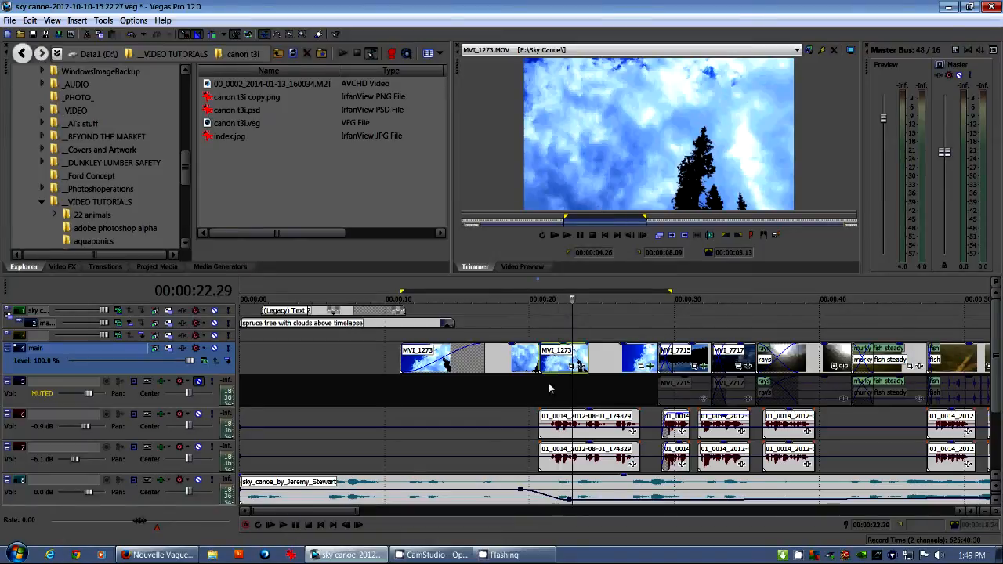
pyautogui.press('Delete')
pyautogui.click(542, 356)
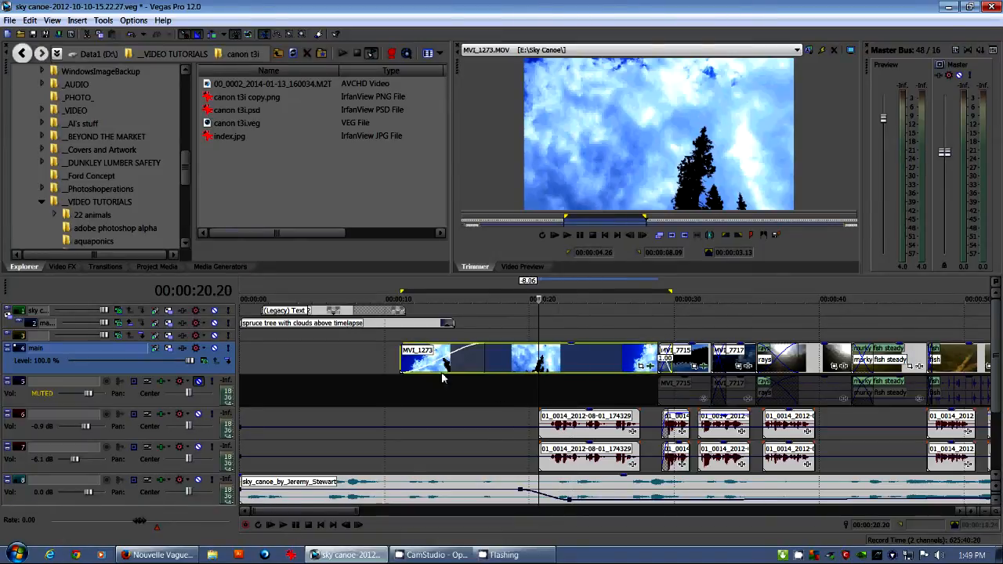
# - Move the MVI_1273 event 0.12 later on the main track, and view the options for its crossfade with MVI_7715
pyautogui.click(502, 357)
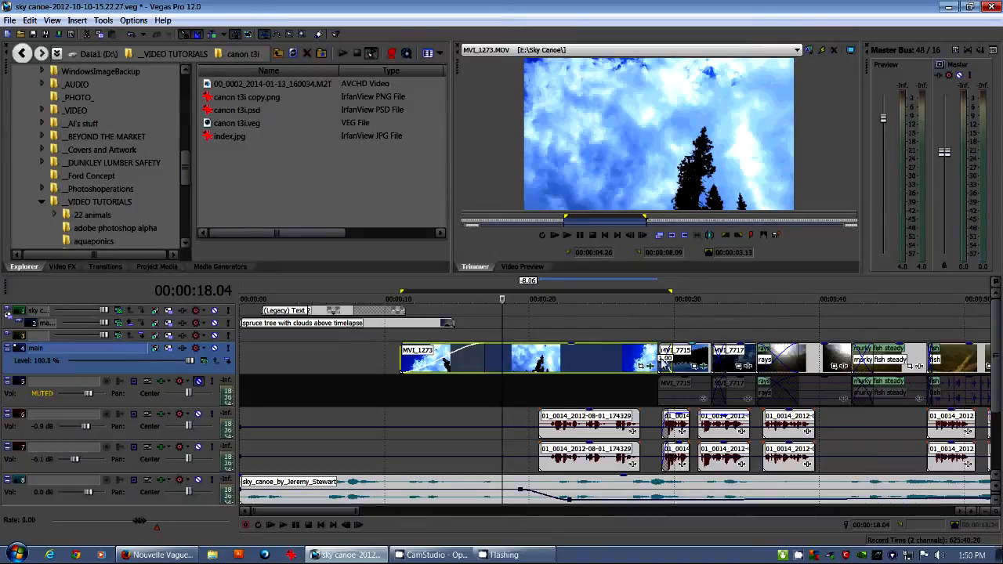
pyautogui.moveTo(625, 359)
pyautogui.mouseDown()
pyautogui.moveTo(604, 358)
pyautogui.moveTo(633, 357)
pyautogui.mouseUp()
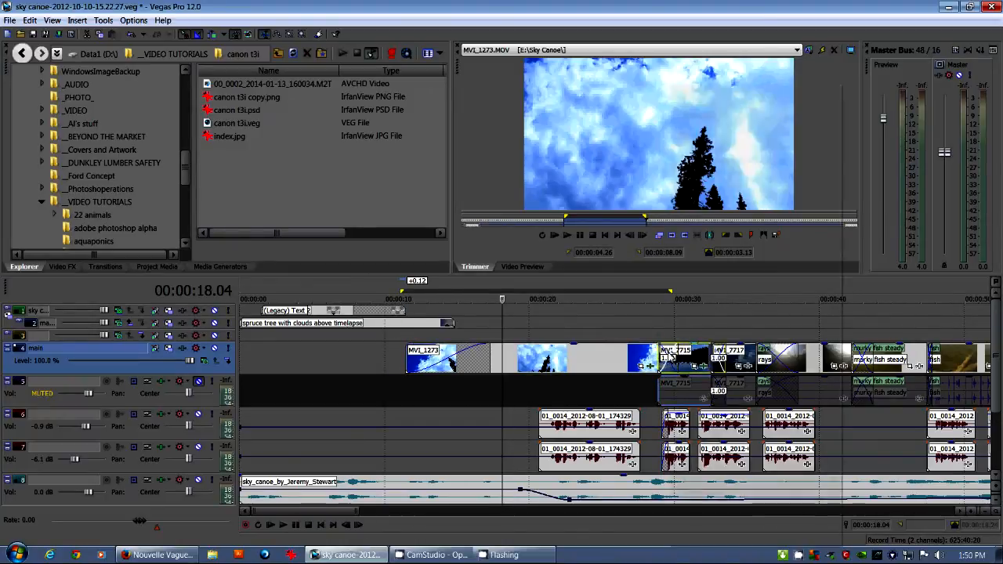
pyautogui.rightClick(671, 358)
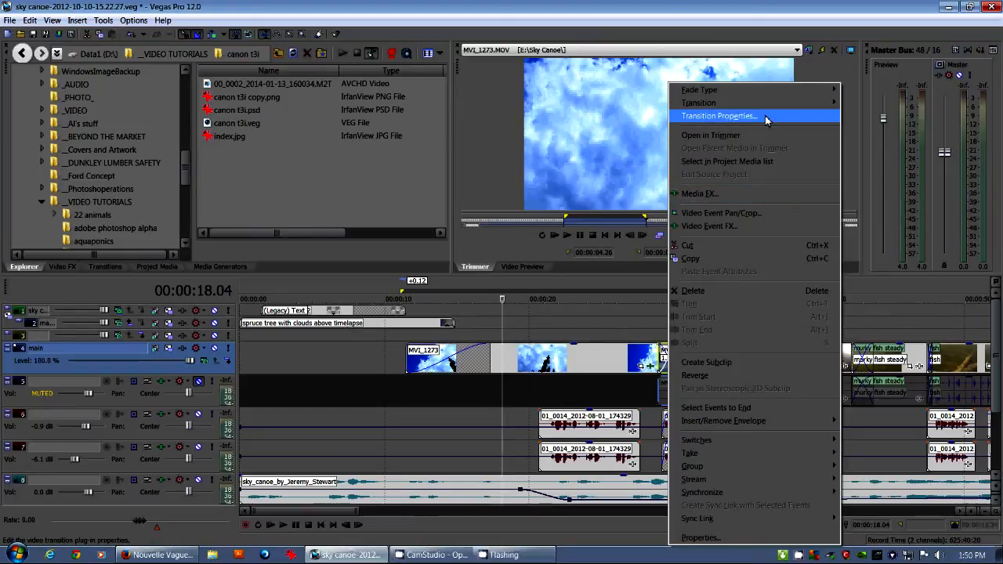
pyautogui.click(582, 362)
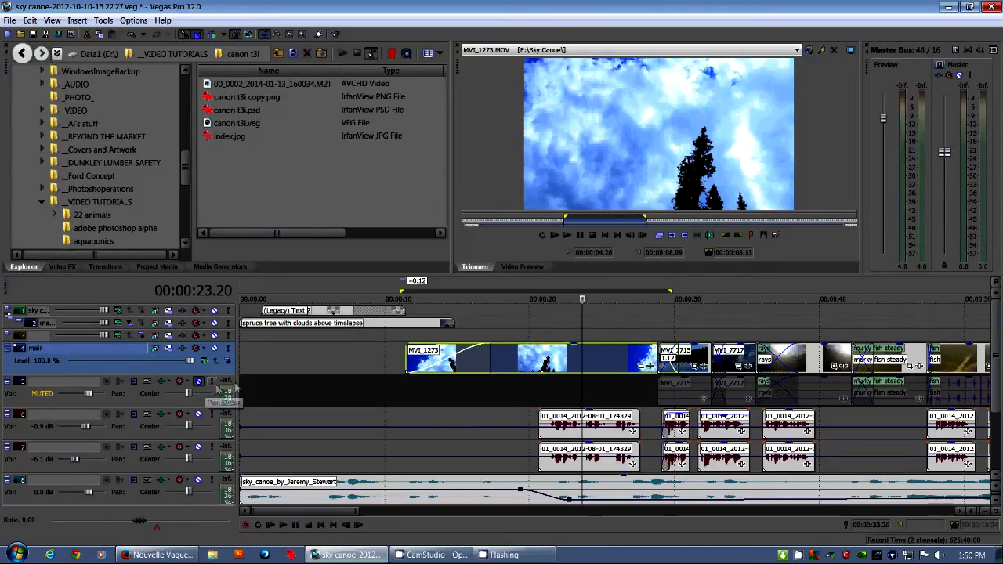
# - Widen the track headers slightly and select audio track 5 with the cursor at about 0:22
pyautogui.moveTo(238, 384); pyautogui.dragTo(245, 384)
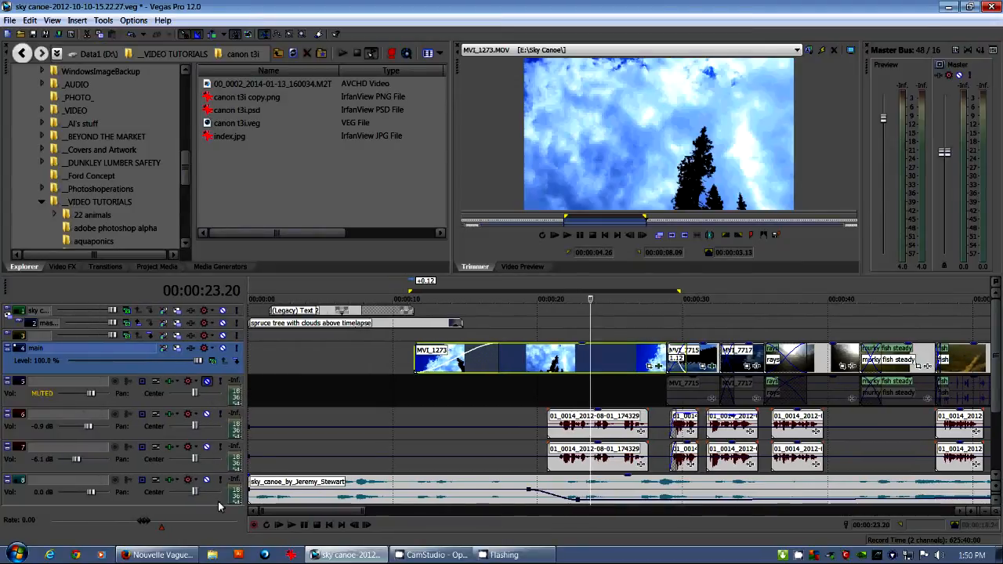
pyautogui.click(575, 387)
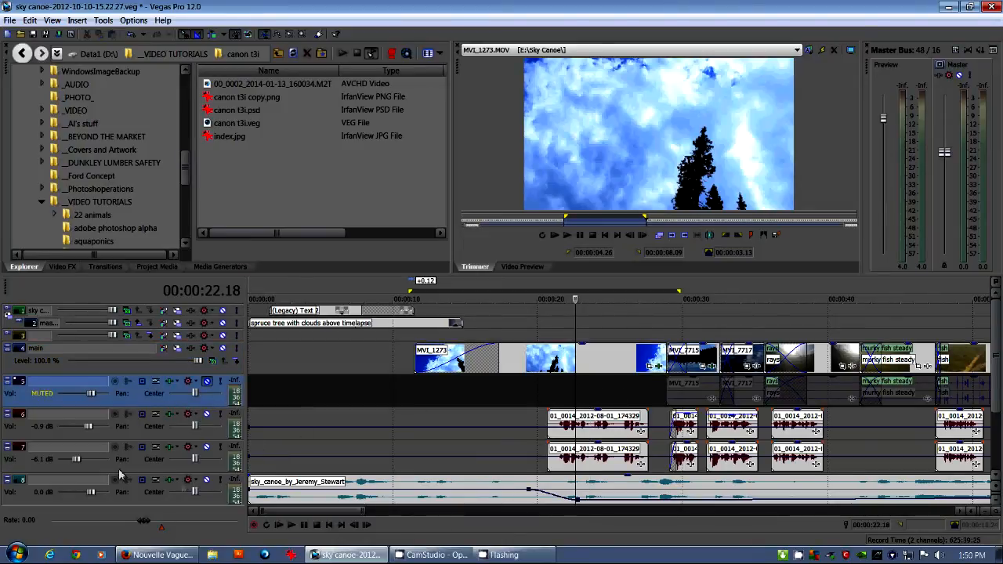
# - View audio track 6's automation modes and the audio plug-ins available for its first event
pyautogui.click(197, 416)
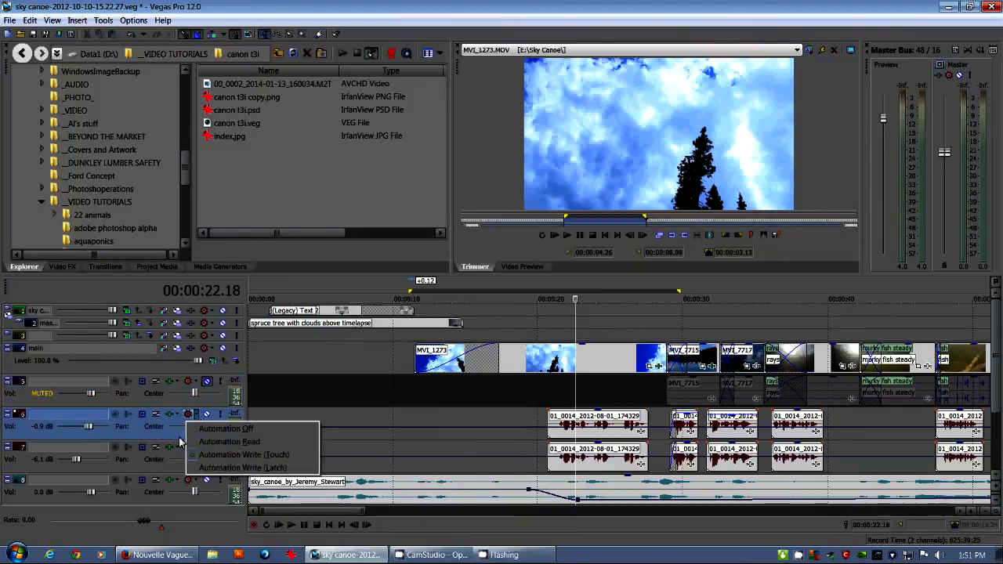
pyautogui.click(173, 435)
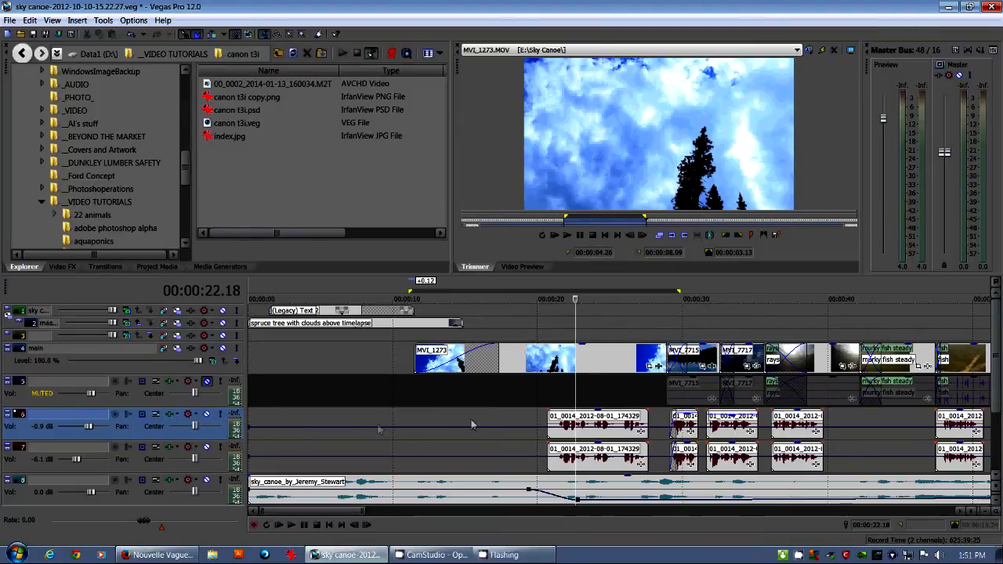
pyautogui.click(641, 432)
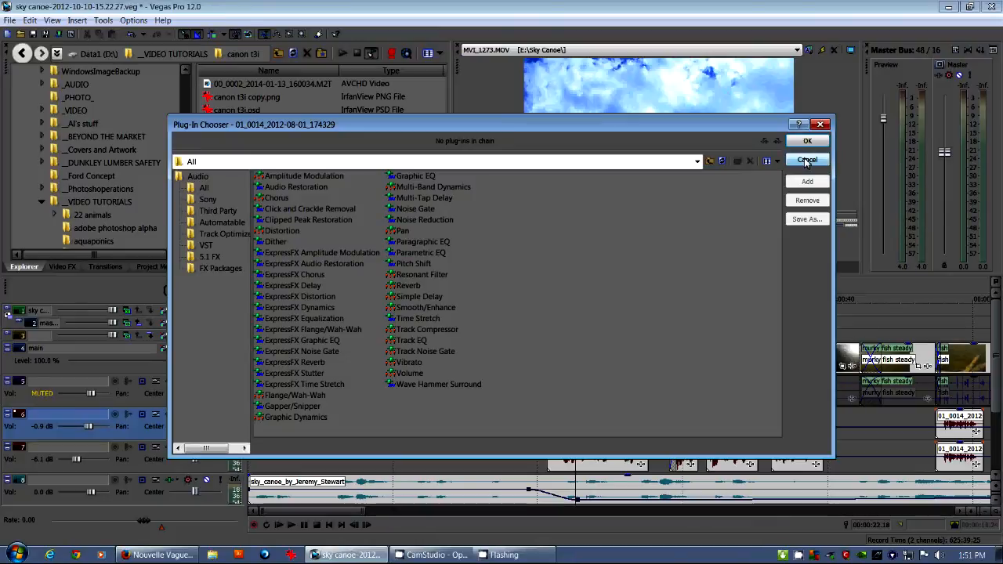
pyautogui.click(804, 160)
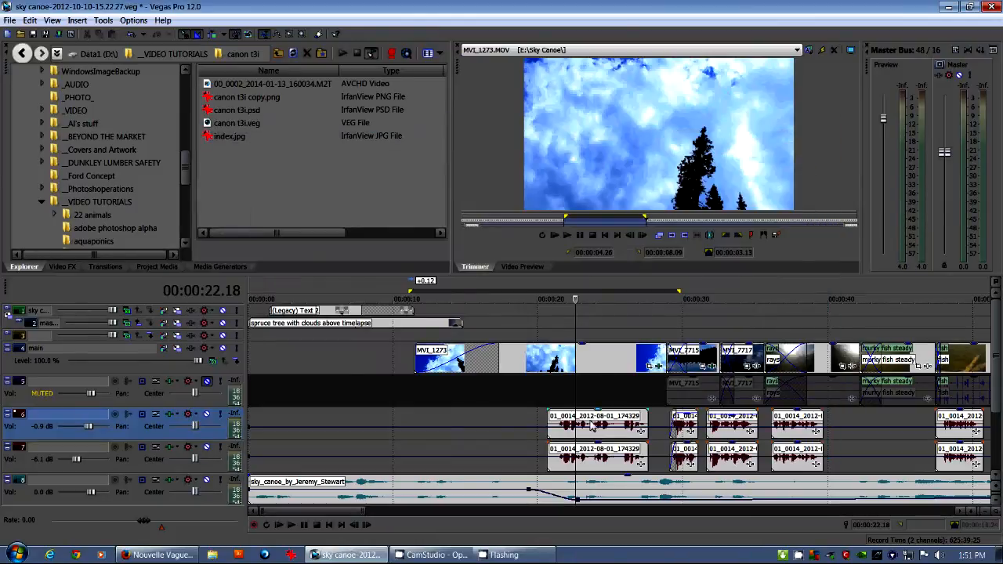
# - Examine the options available for the MVI_1273 event and for the empty area of the main track
pyautogui.click(383, 359)
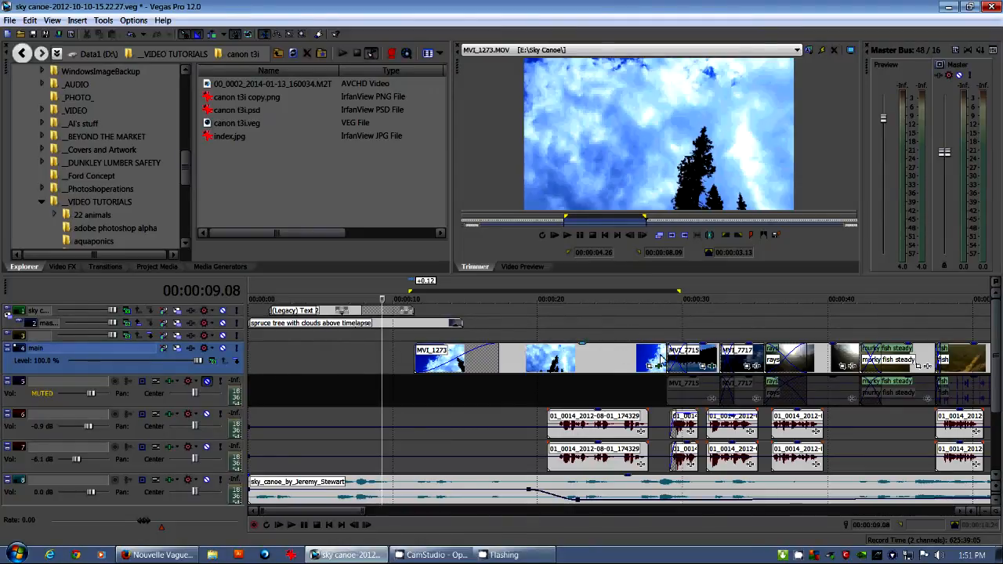
pyautogui.rightClick(553, 358)
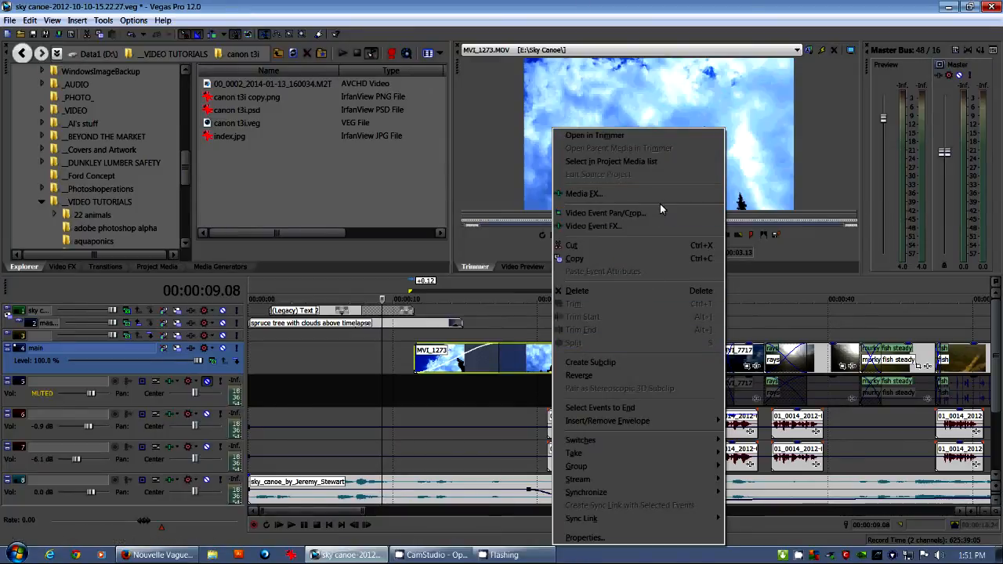
pyautogui.click(379, 357)
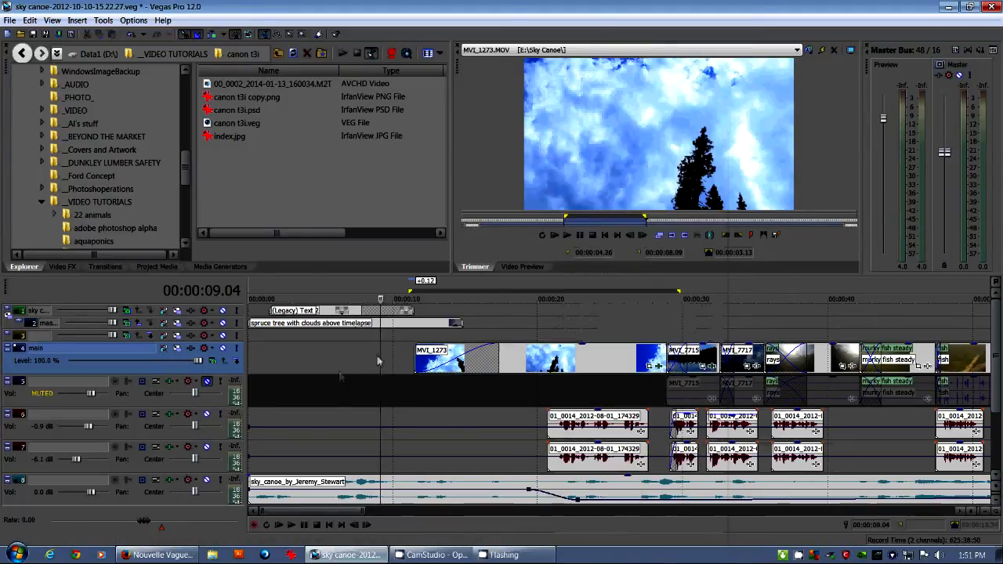
pyautogui.rightClick(317, 360)
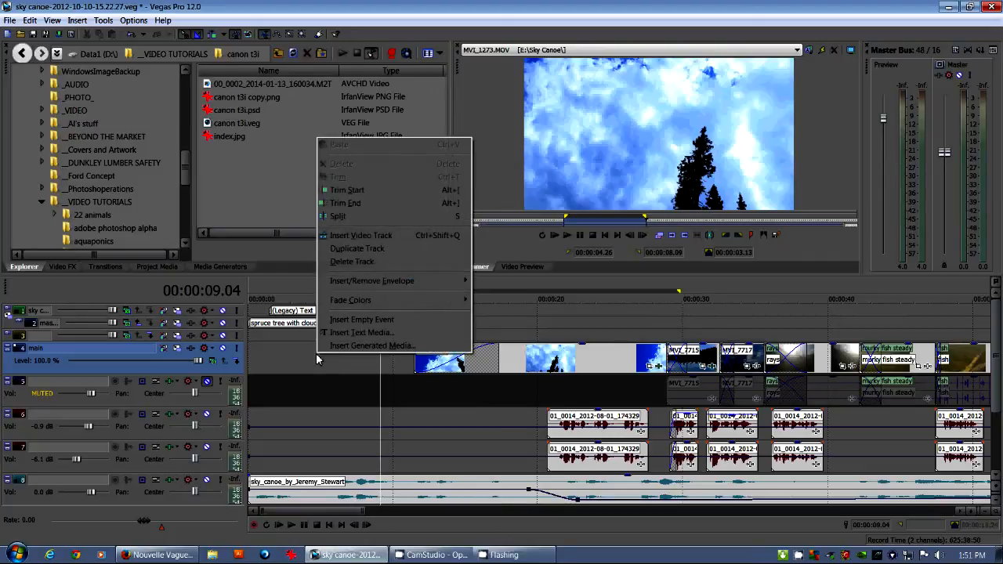
pyautogui.click(305, 360)
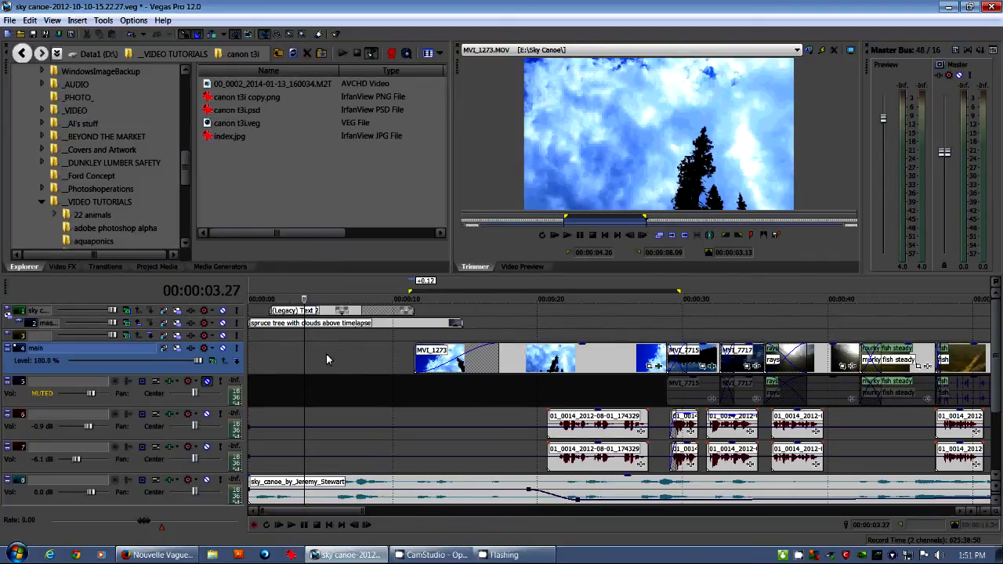
# - Insert a Mute envelope on the main track and try lowering its line
pyautogui.rightClick(328, 359)
pyautogui.moveTo(428, 287)
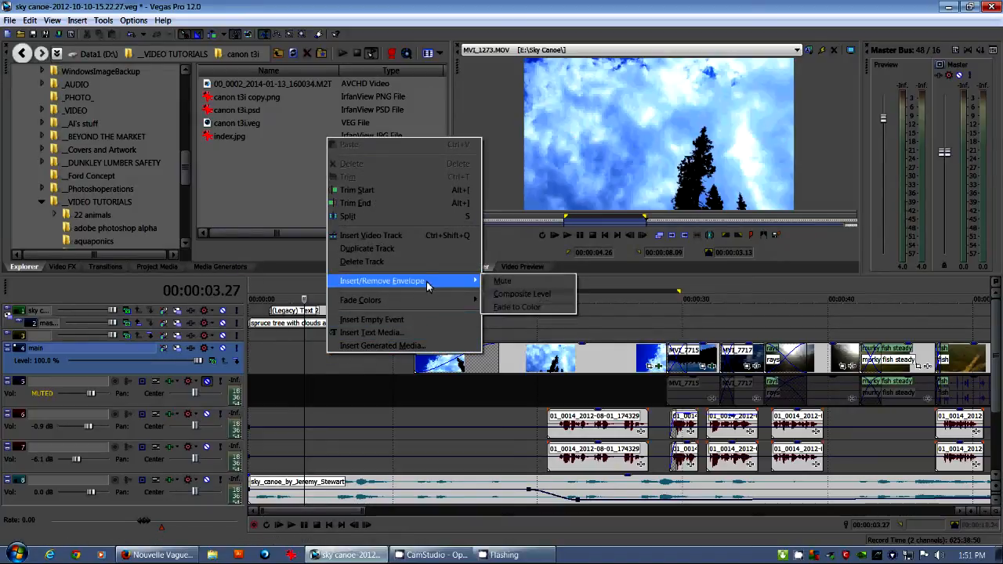
pyautogui.click(514, 284)
pyautogui.moveTo(288, 343); pyautogui.dragTo(293, 387)
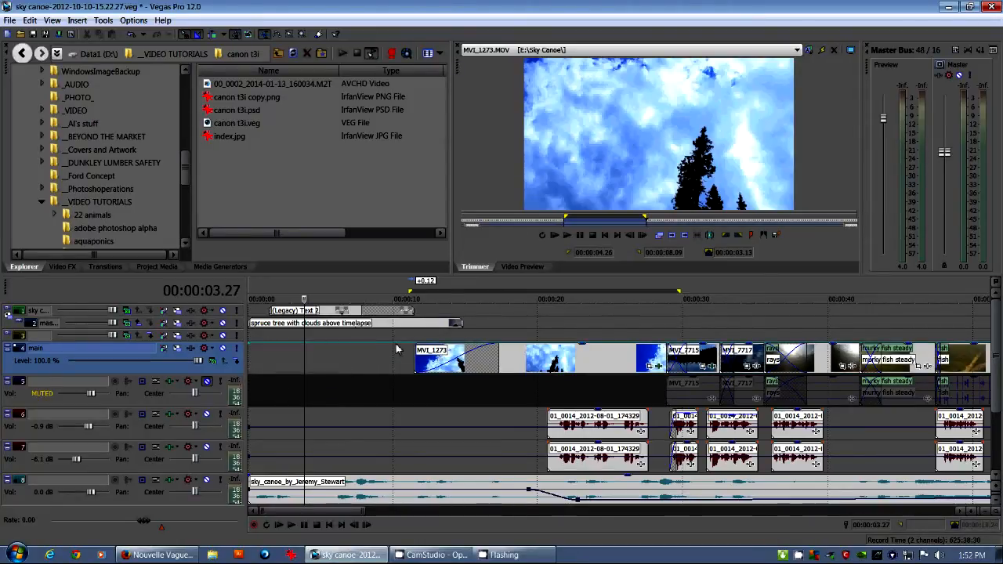
pyautogui.rightClick(357, 354)
pyautogui.moveTo(487, 280)
pyautogui.click(540, 281)
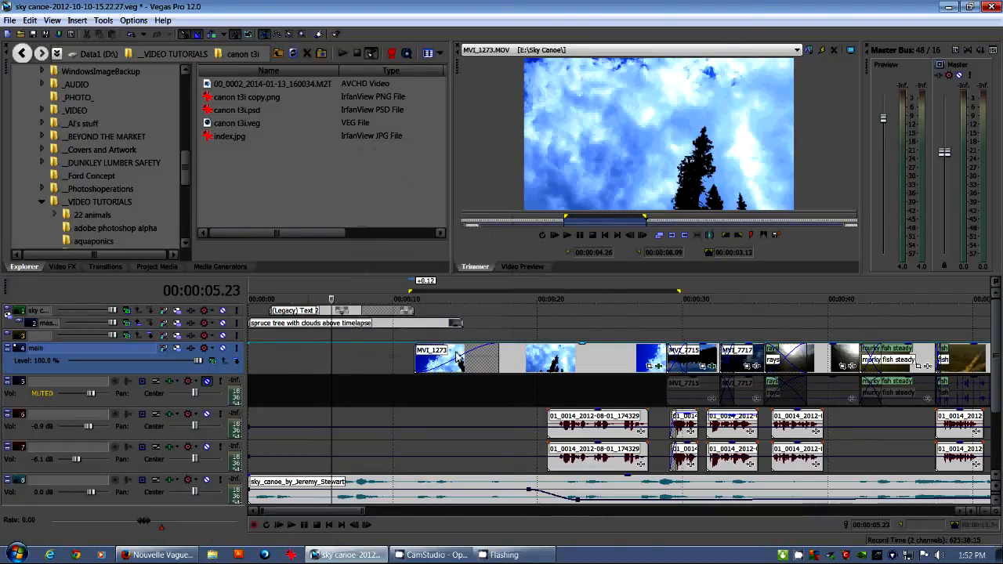
# - Mute and unmute the main track with its Mute envelope, and remove the envelope
pyautogui.click(550, 359)
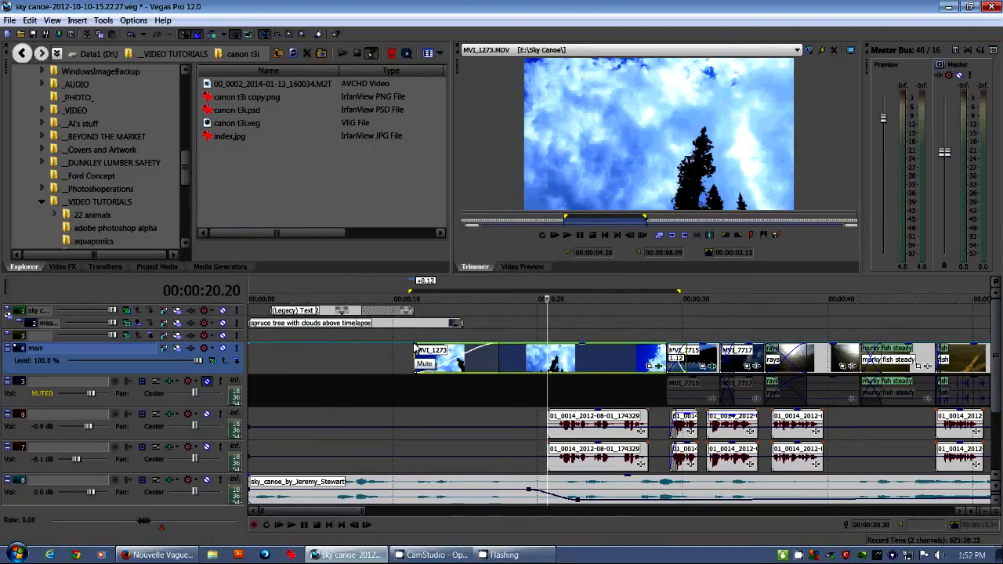
pyautogui.moveTo(415, 347); pyautogui.dragTo(415, 371)
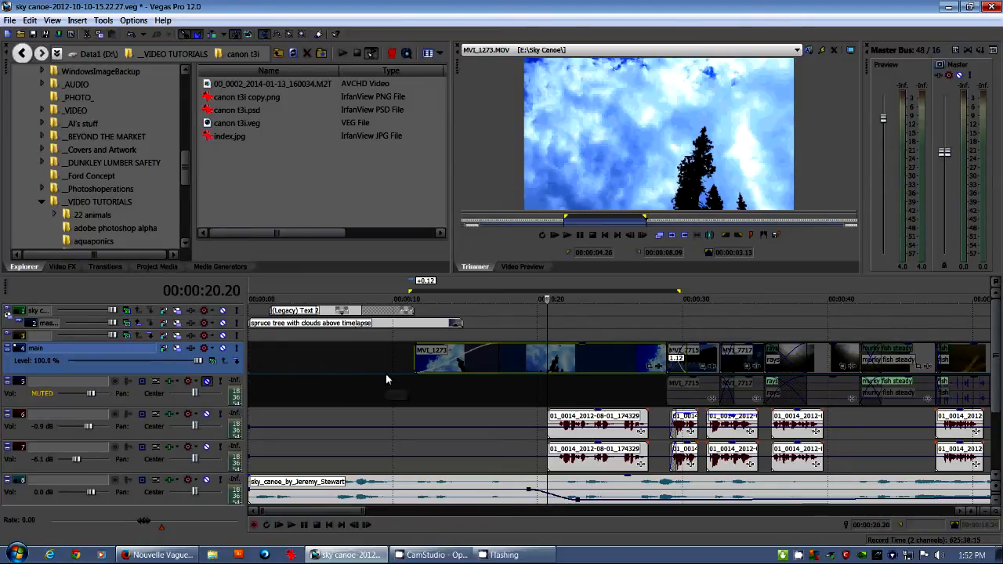
pyautogui.moveTo(387, 374); pyautogui.dragTo(394, 348)
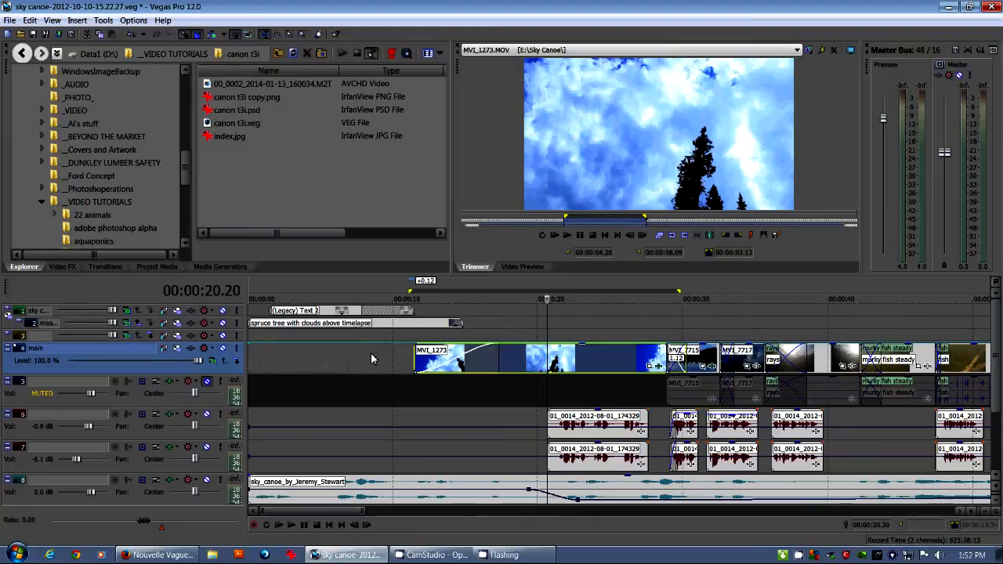
pyautogui.rightClick(371, 359)
pyautogui.moveTo(513, 280)
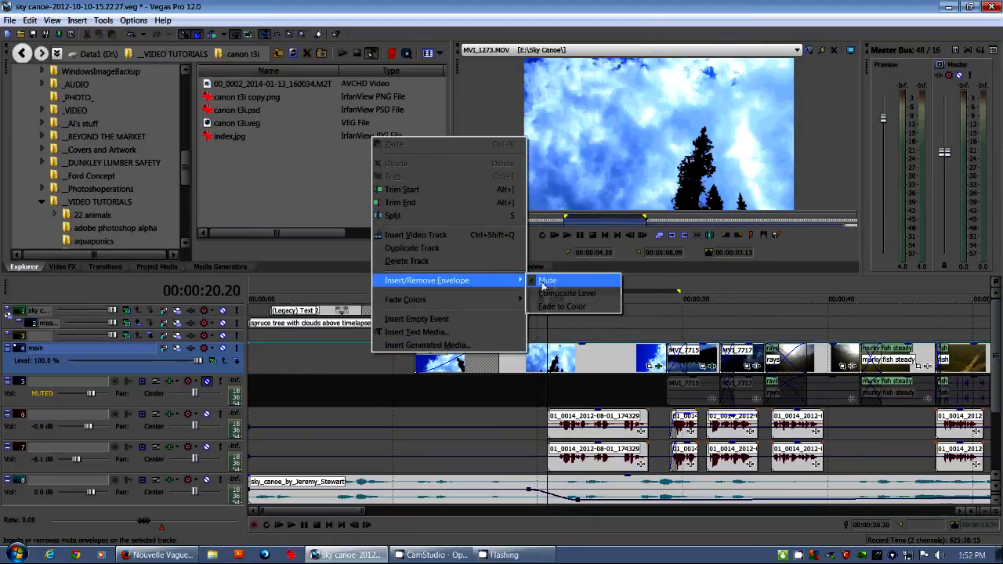
pyautogui.click(542, 286)
# - Insert a Composite Level envelope on the main track with points at about 0:15 and 0:20, lowering the level at the second point
pyautogui.rightClick(357, 357)
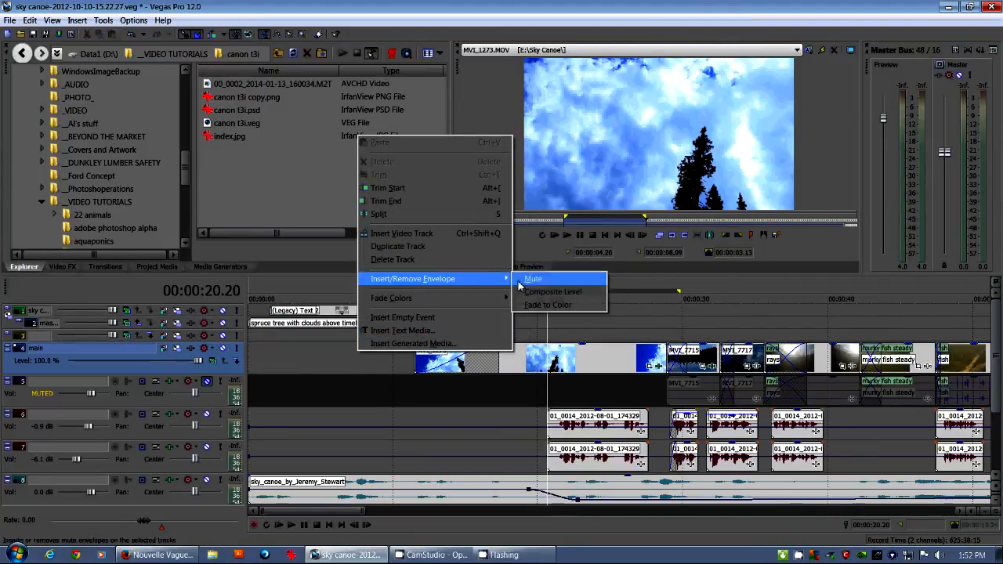
pyautogui.click(548, 291)
pyautogui.doubleClick(465, 344)
pyautogui.doubleClick(547, 344)
pyautogui.moveTo(547, 344); pyautogui.dragTo(548, 365)
# - Select the time range between the two envelope points, and preview the main track's footage around the fade in the Video Preview
pyautogui.moveTo(475, 286); pyautogui.dragTo(547, 290)
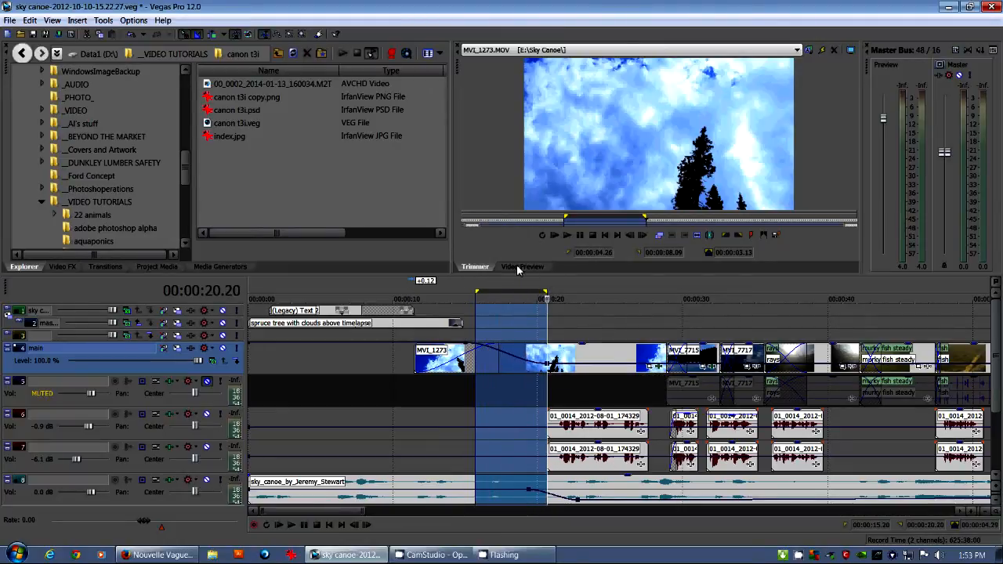
pyautogui.click(518, 267)
pyautogui.moveTo(450, 285); pyautogui.dragTo(628, 282)
pyautogui.moveTo(592, 296); pyautogui.dragTo(447, 297)
# - Raise the lowered composite level back to 100% and remove the Composite Level envelope from the main track
pyautogui.moveTo(588, 364); pyautogui.dragTo(590, 343)
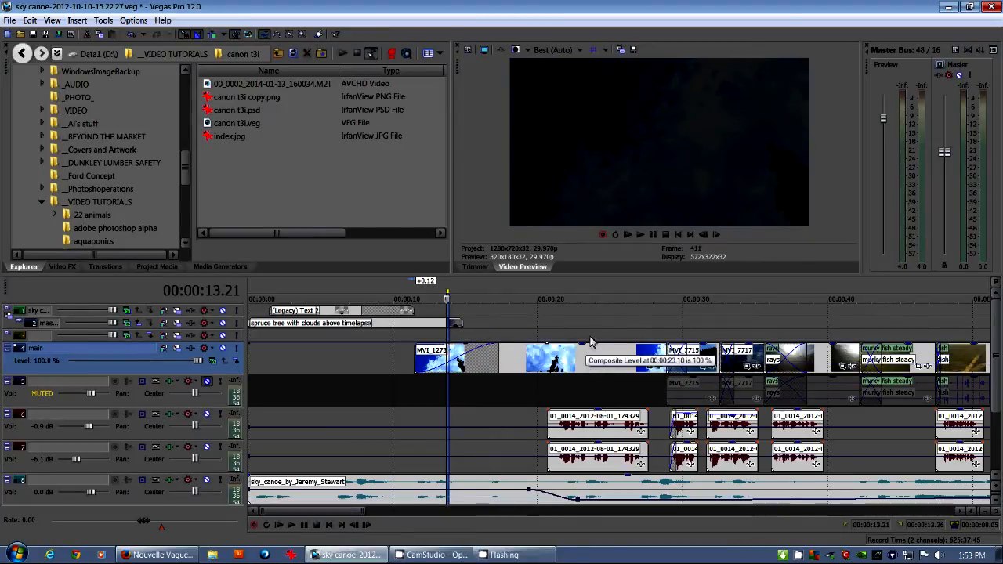
pyautogui.rightClick(360, 359)
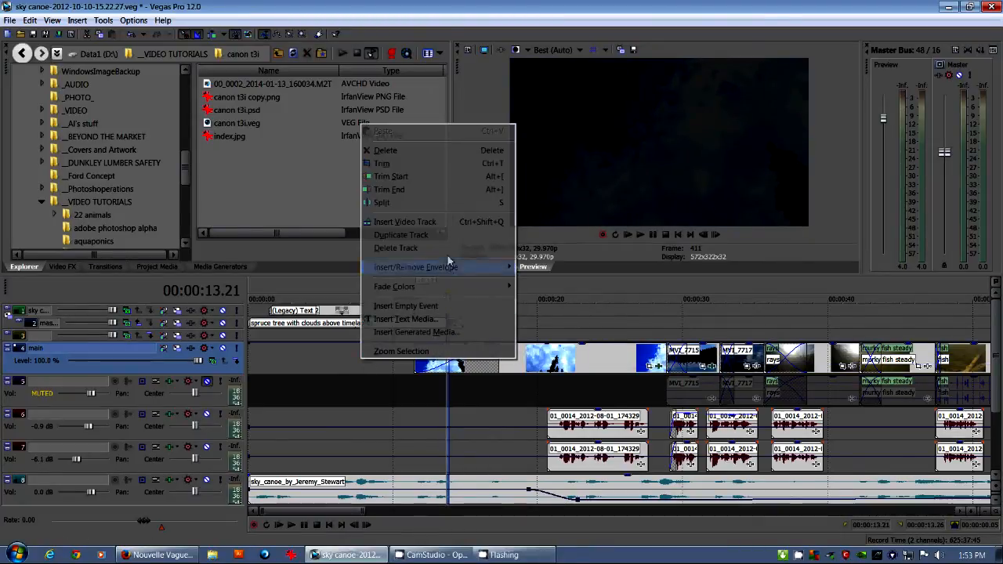
pyautogui.moveTo(506, 269)
pyautogui.click(554, 280)
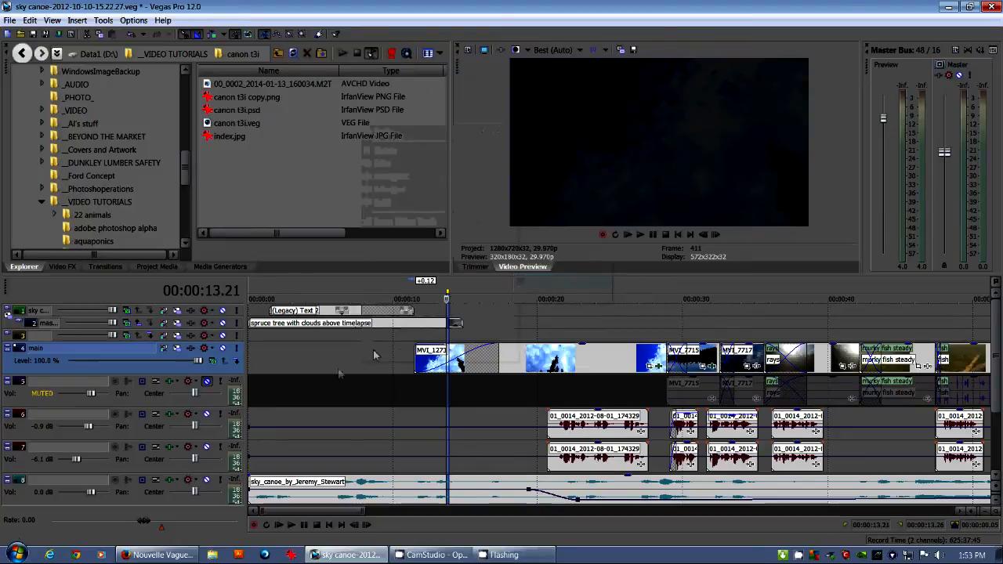
# - View the main track's top fade color settings and close them without changes
pyautogui.rightClick(374, 348)
pyautogui.moveTo(509, 278)
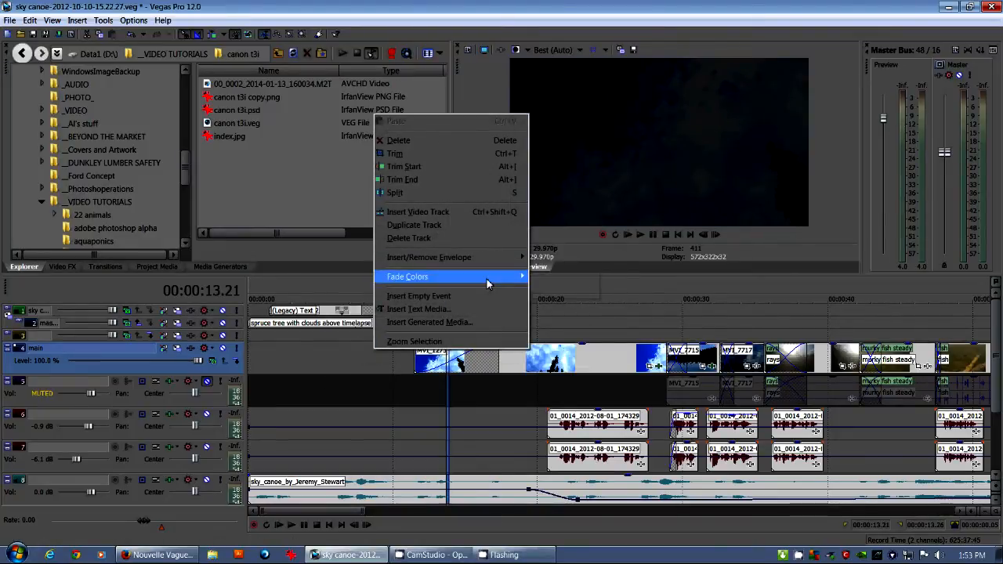
pyautogui.click(550, 279)
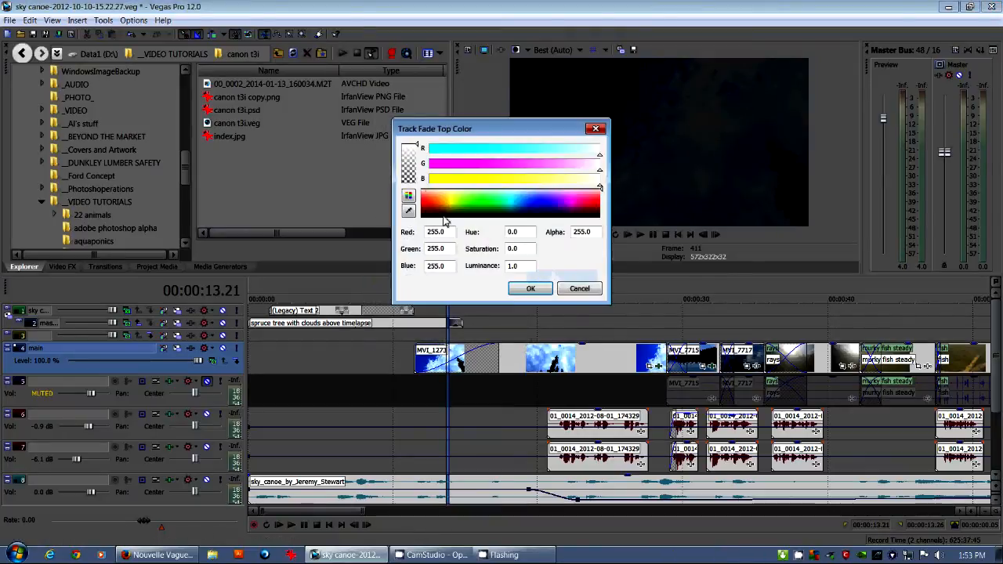
pyautogui.click(591, 289)
# - Compare the options offered for empty space on the main track, including its envelope choices, with those for the MVI_1273 event
pyautogui.rightClick(375, 358)
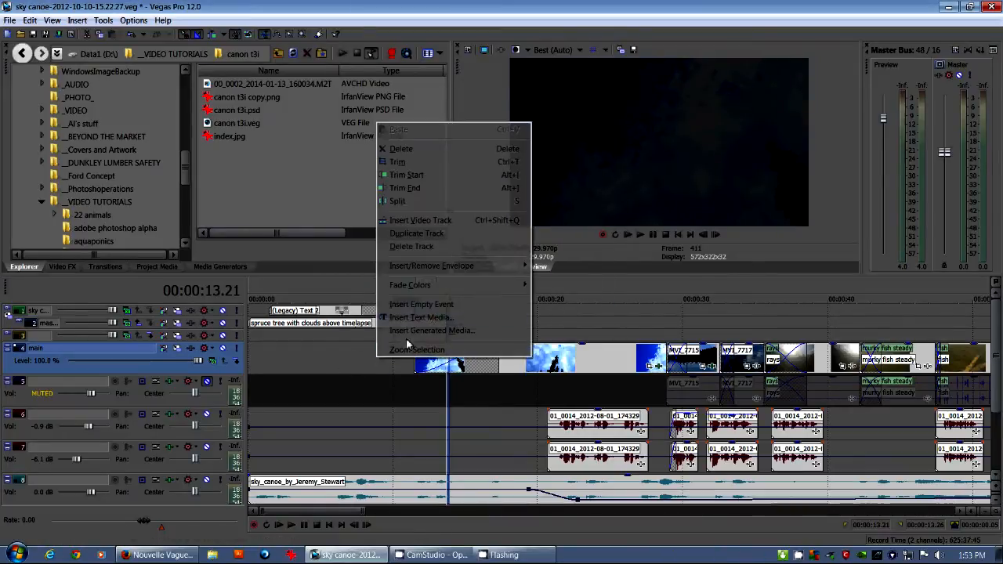
pyautogui.moveTo(465, 266)
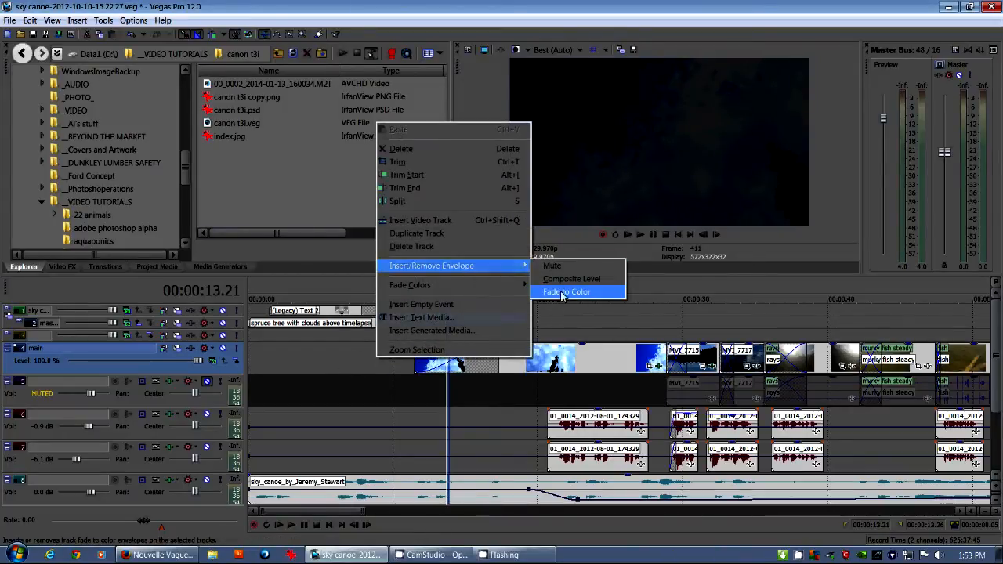
pyautogui.click(339, 346)
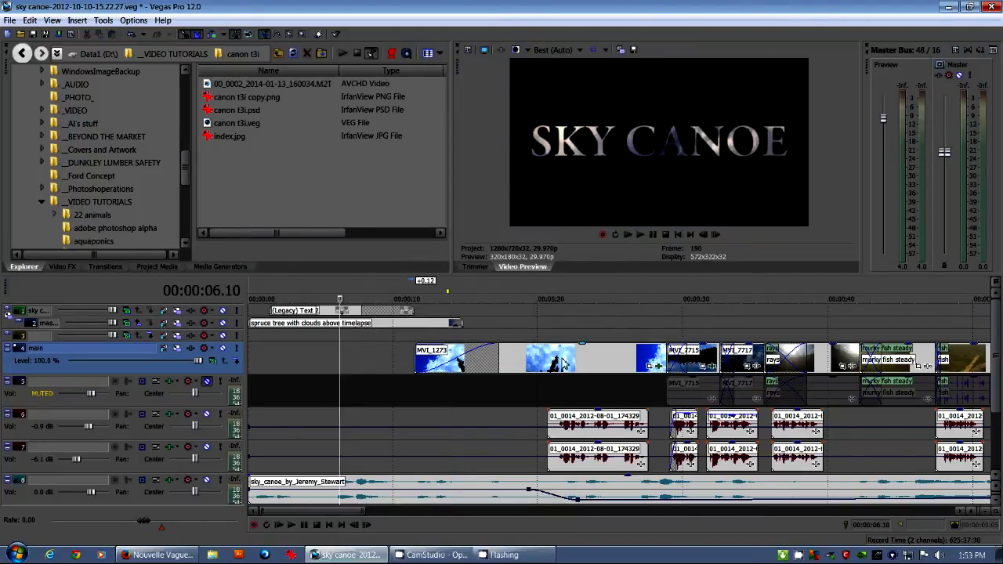
pyautogui.rightClick(562, 363)
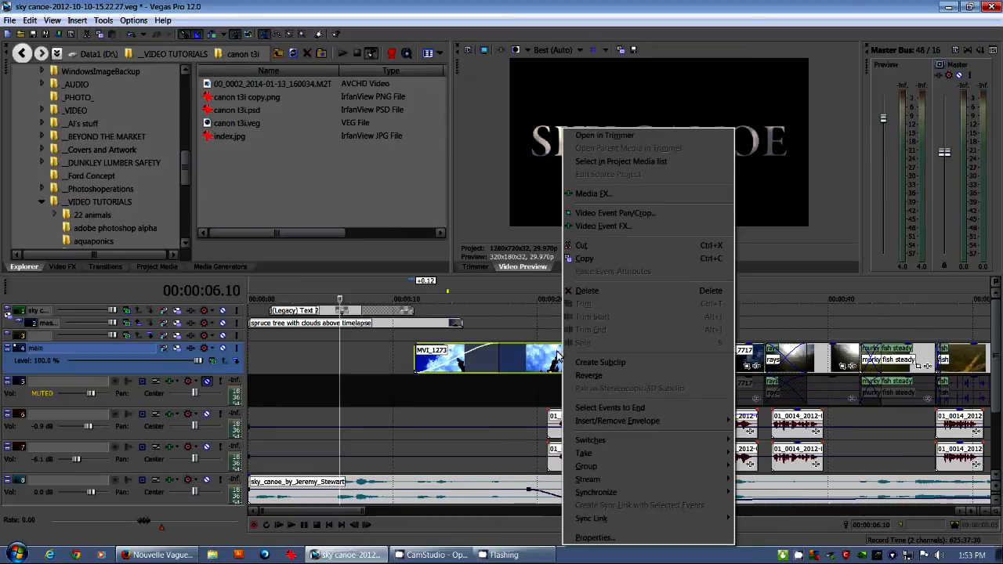
pyautogui.click(379, 362)
pyautogui.click(375, 362)
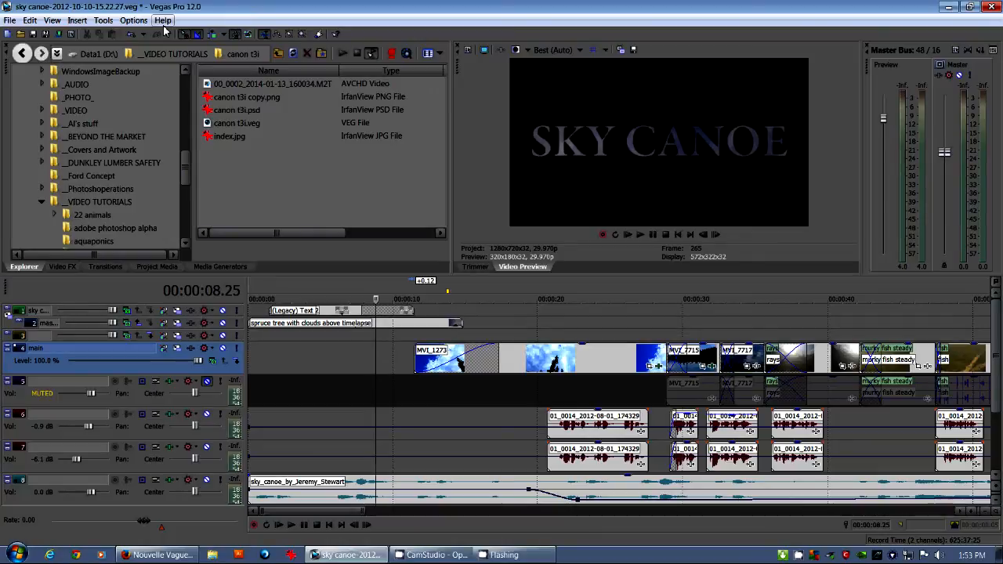
pyautogui.rightClick(327, 355)
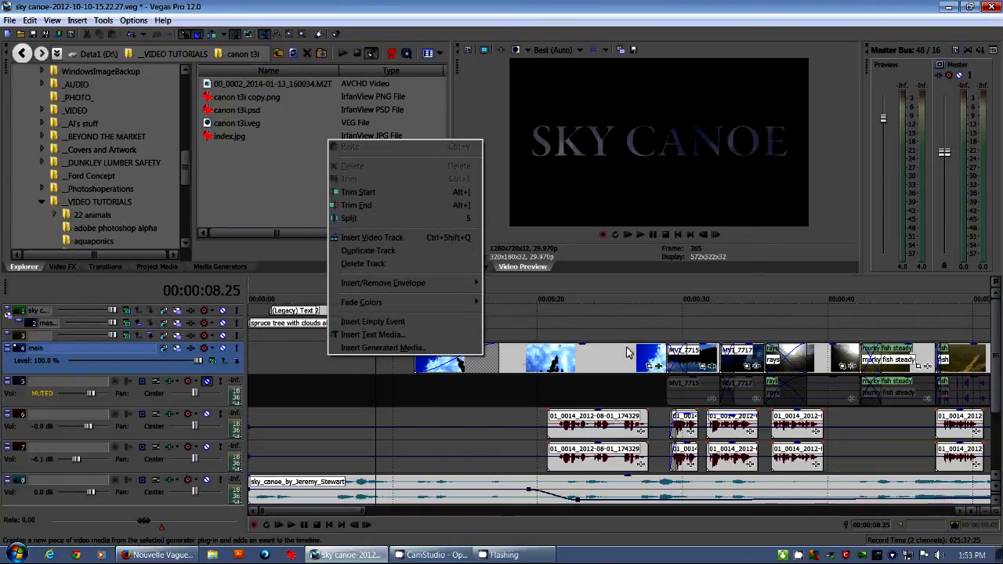
pyautogui.click(526, 365)
pyautogui.click(526, 366)
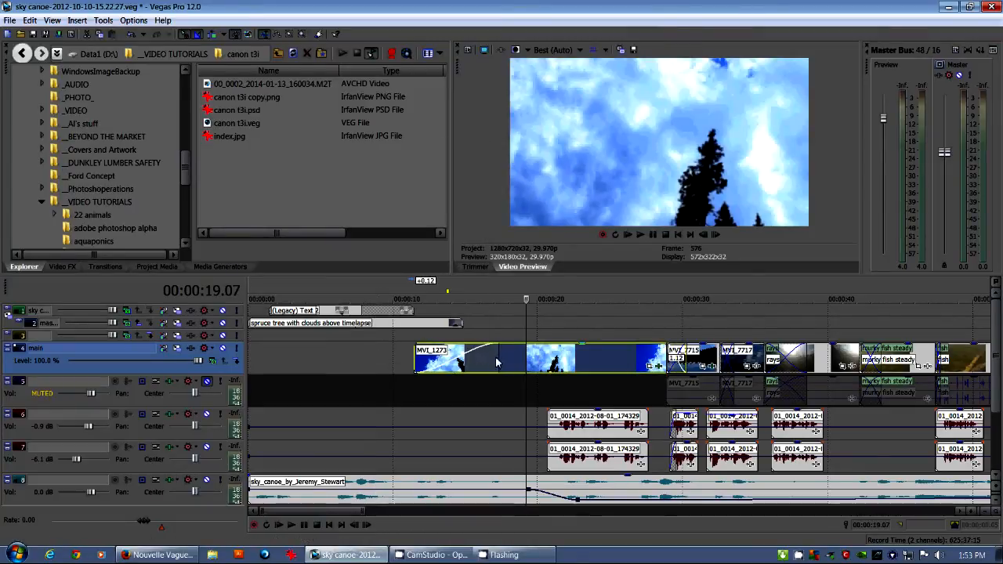
# - Select the time range from the start of the MVI_1273 event at 0:11.14 to 0:17.14
pyautogui.moveTo(498, 362); pyautogui.dragTo(465, 366)
pyautogui.moveTo(413, 335); pyautogui.dragTo(500, 335)
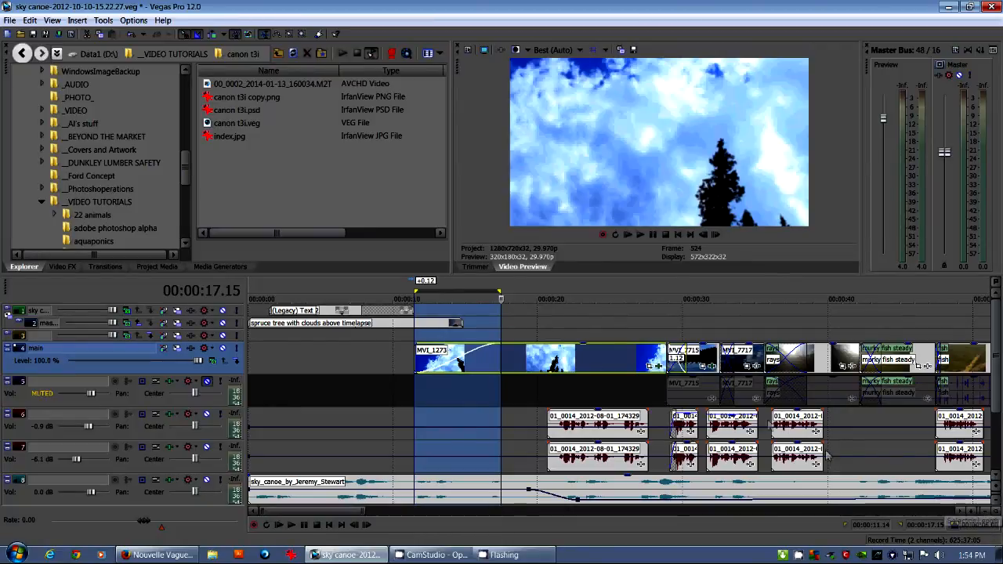
pyautogui.moveTo(502, 296)
pyautogui.mouseDown()
pyautogui.moveTo(481, 296)
pyautogui.moveTo(501, 300)
pyautogui.mouseUp()
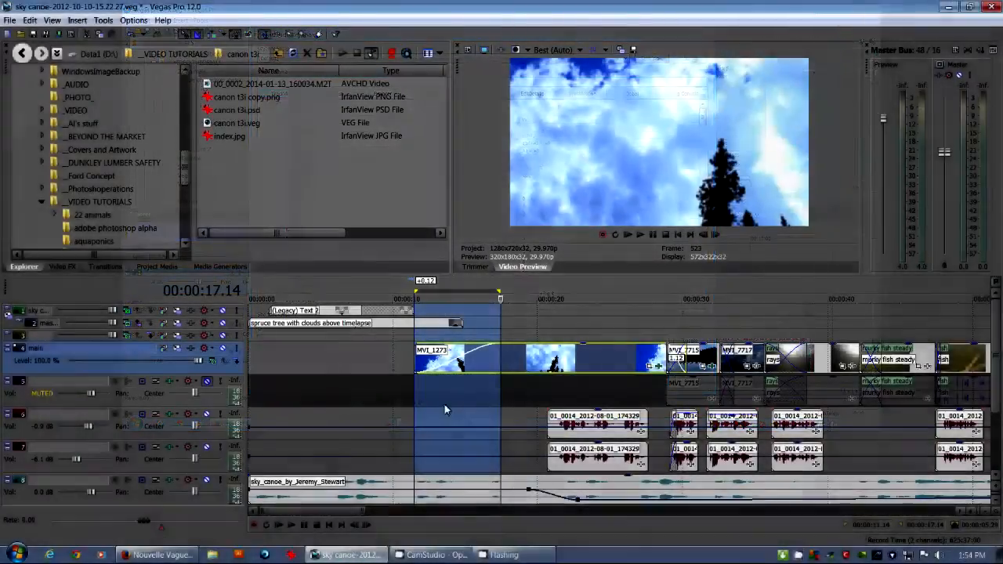
# - Play the project from about 0:13, varying the playback rate to 2.09, 0.21 and 1.31, and stop playback
pyautogui.click(444, 402)
pyautogui.press('space')
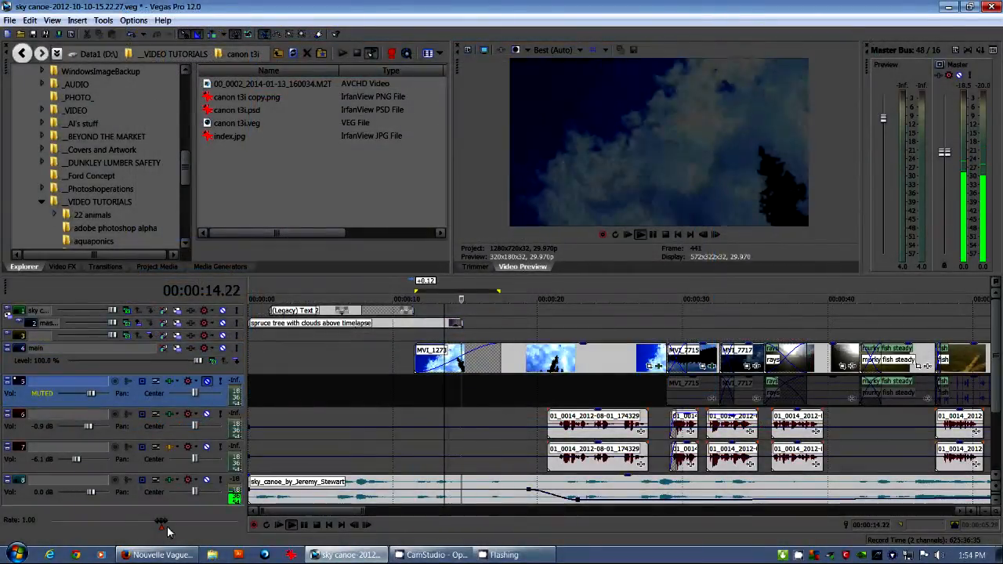
pyautogui.moveTo(162, 528); pyautogui.dragTo(177, 532)
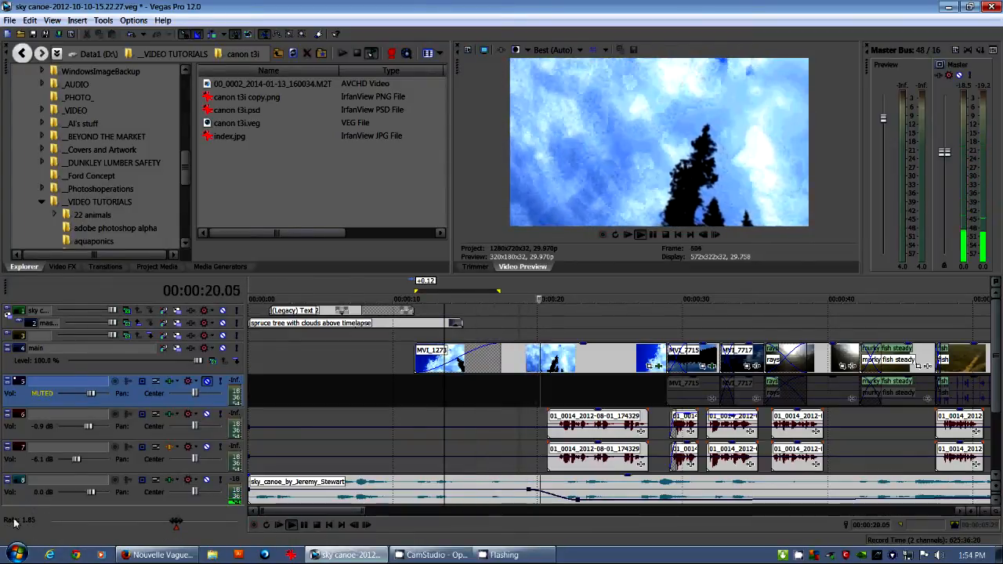
pyautogui.moveTo(177, 527); pyautogui.dragTo(181, 528)
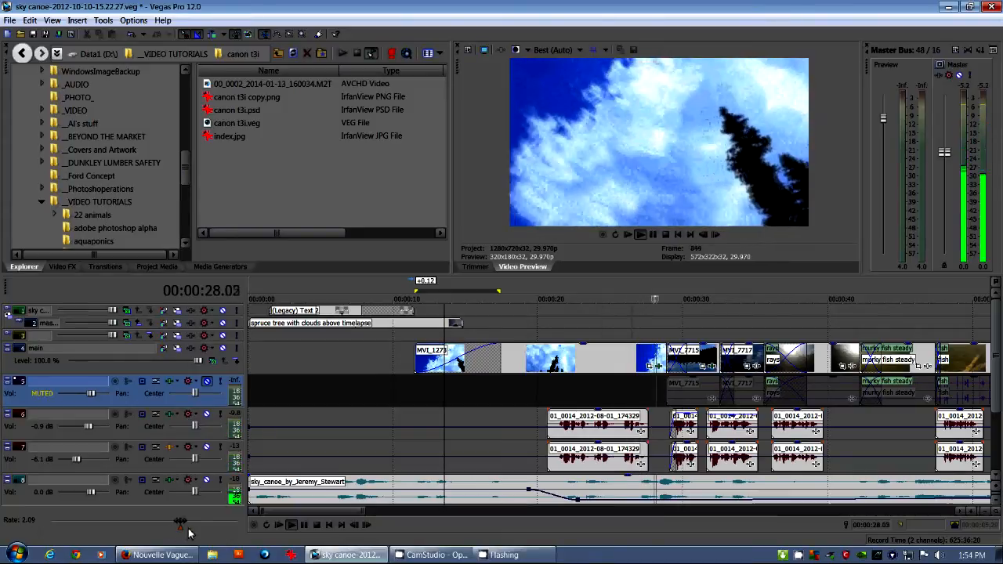
pyautogui.moveTo(188, 534); pyautogui.dragTo(150, 529)
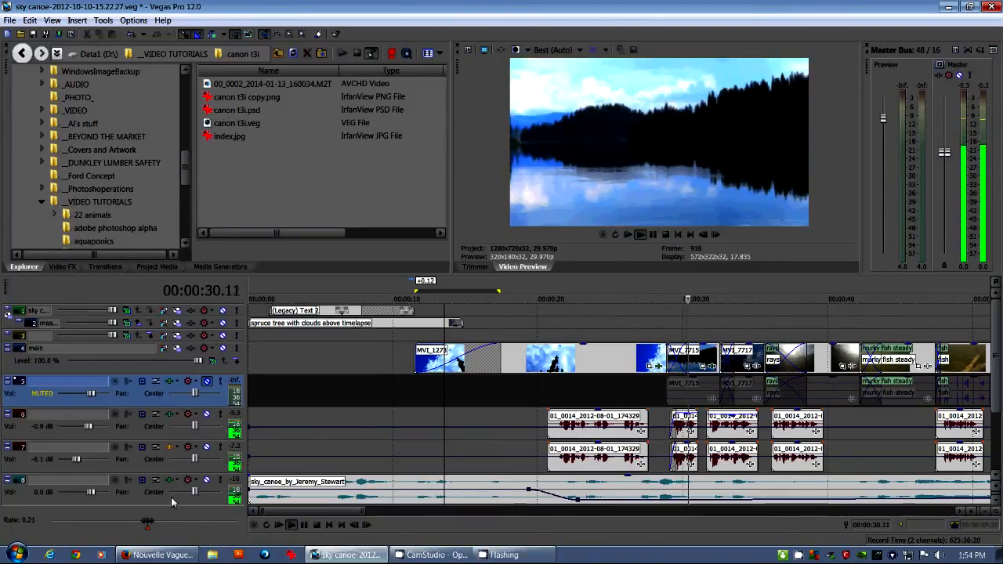
pyautogui.moveTo(148, 529); pyautogui.dragTo(167, 529)
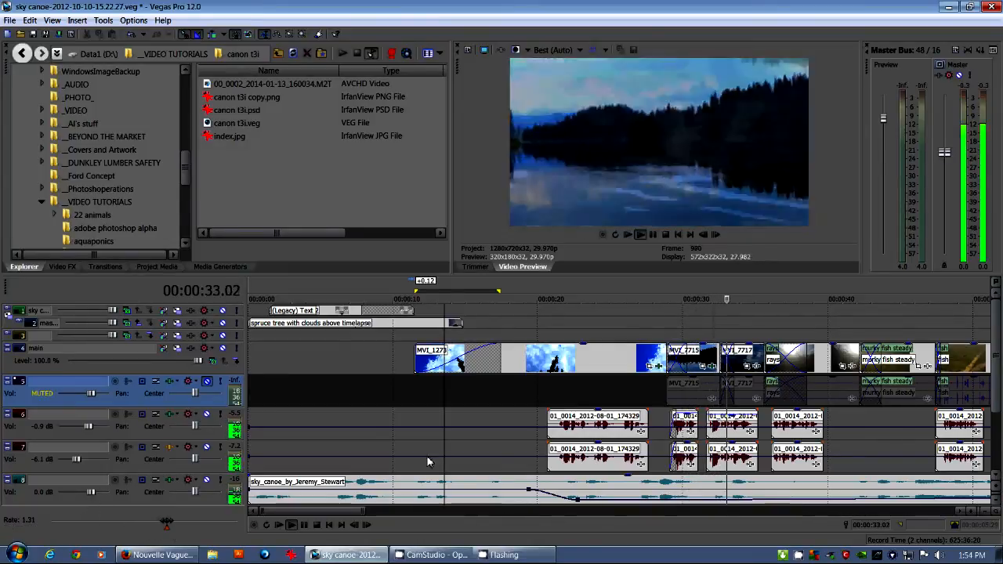
pyautogui.press('Return')
# - Start and stop normal-rate playback twice from about 0:22 on the timeline
pyautogui.click(561, 297)
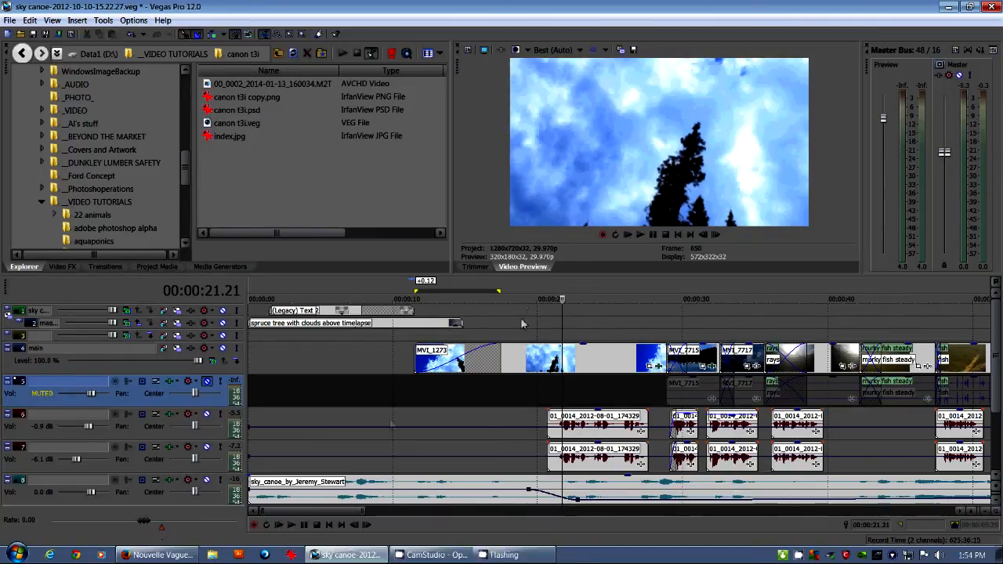
pyautogui.press('space')
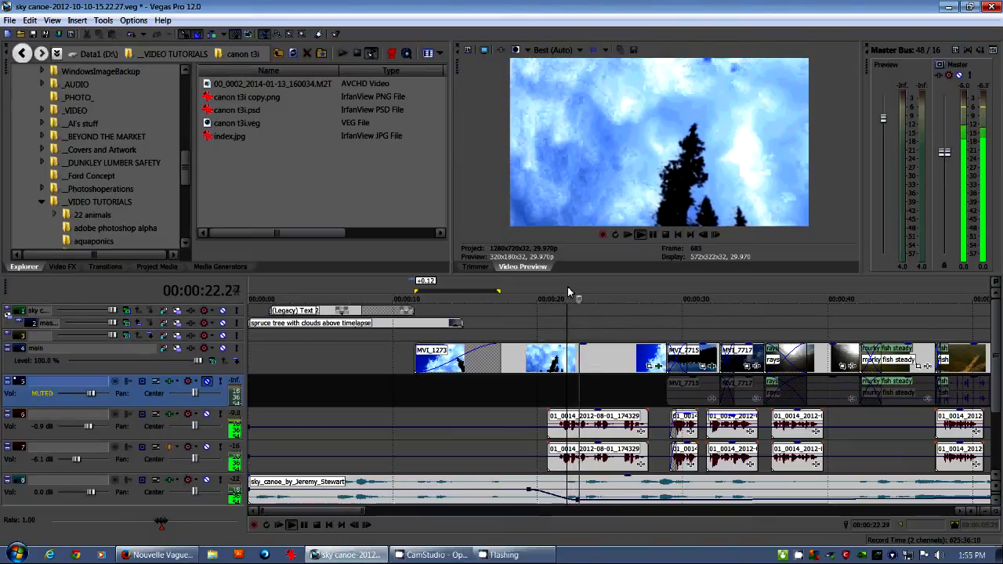
pyautogui.press('space')
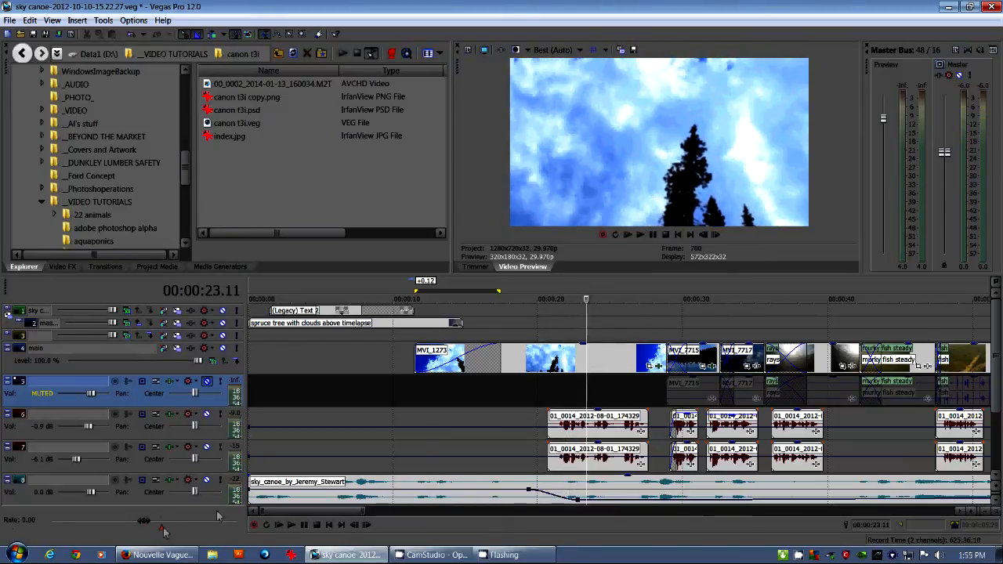
pyautogui.click(568, 287)
pyautogui.press('space')
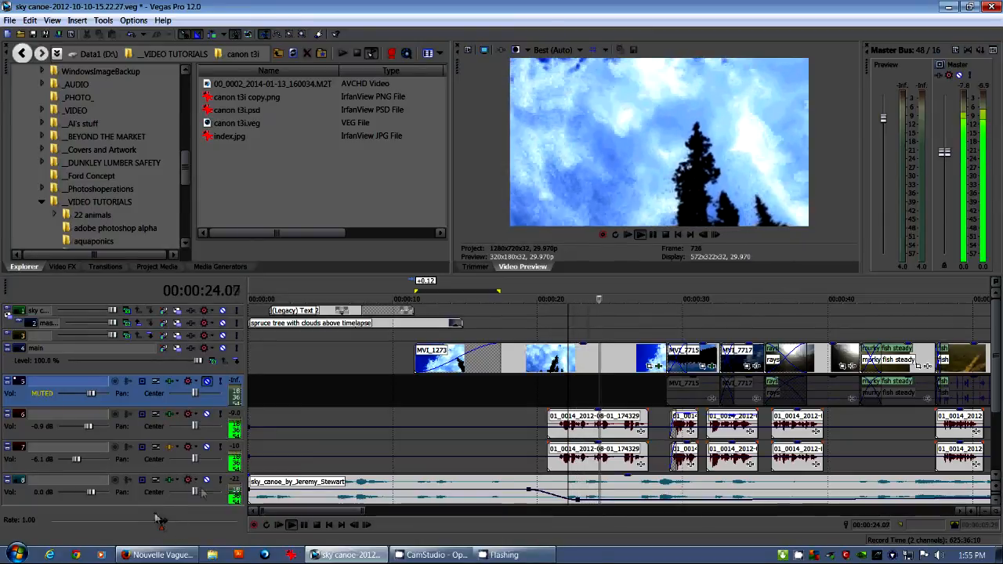
pyautogui.press('space')
# - Play from 0:22.22 at rates of 1.50 and 2.00, stop playback, and return the cursor to 0:23.00
pyautogui.click(576, 283)
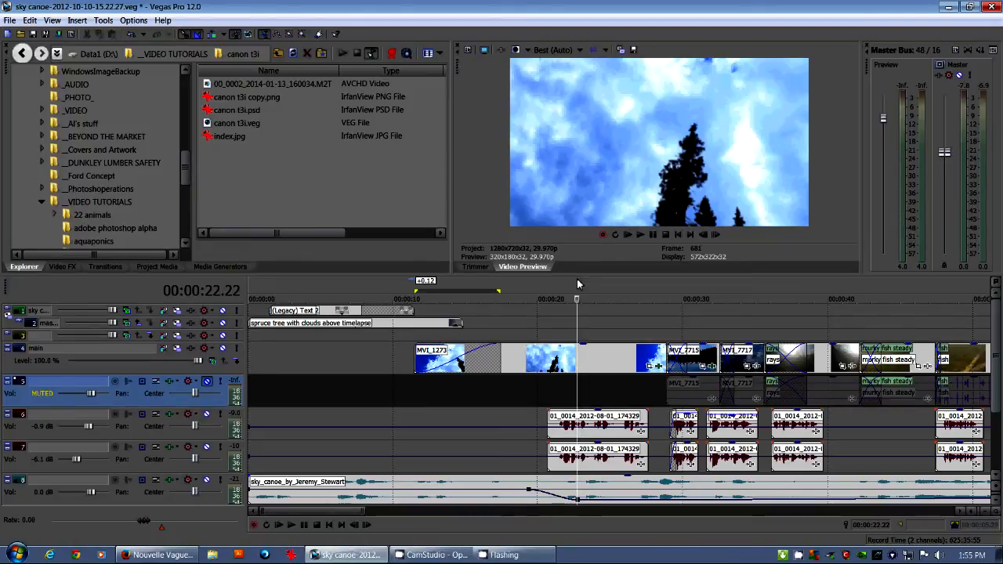
pyautogui.press('l')
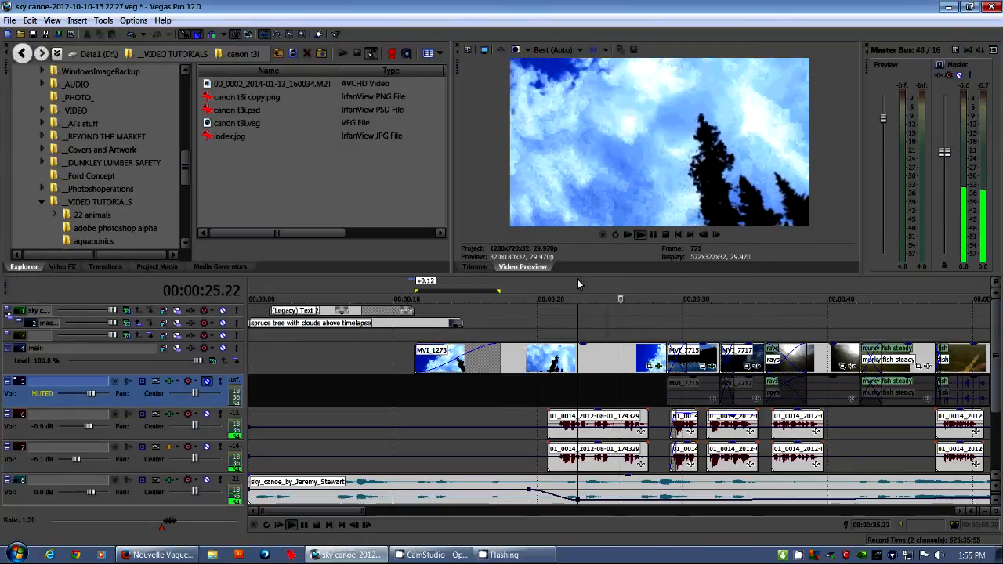
pyautogui.press('l')
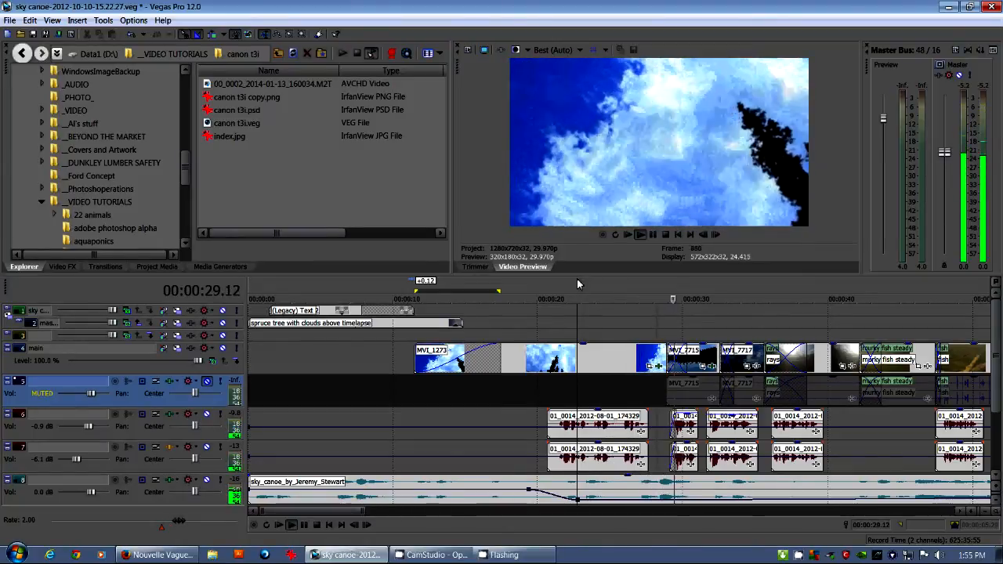
pyautogui.press('k')
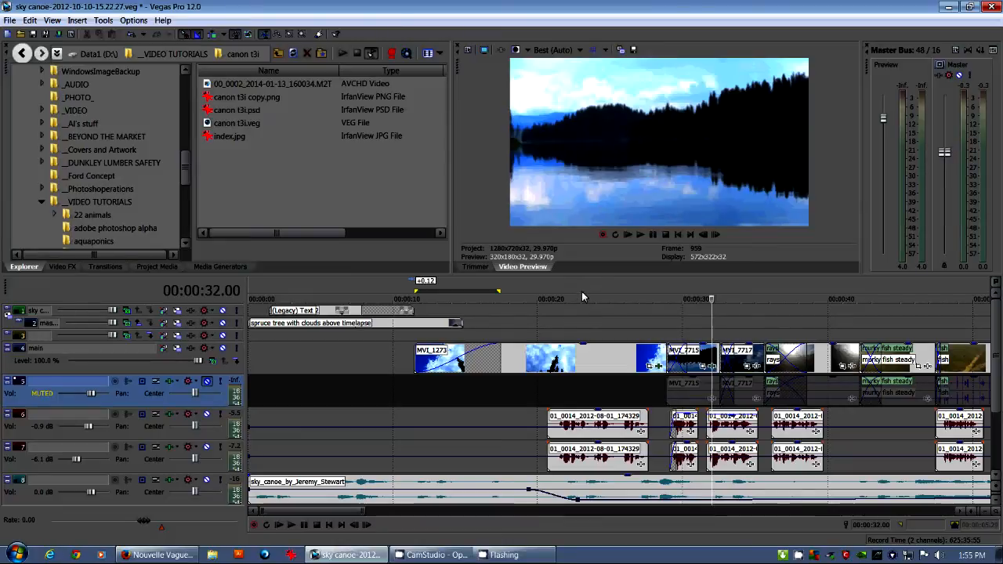
pyautogui.click(581, 290)
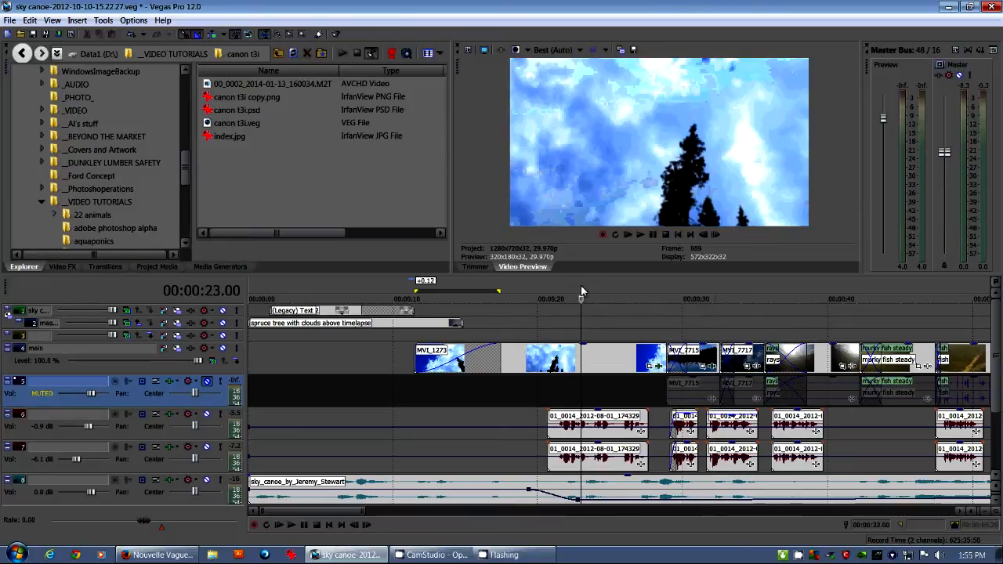
# - Select the MVI_1273 event at 0:21.17 and zoom the timeline out to show the whole project
pyautogui.click(559, 360)
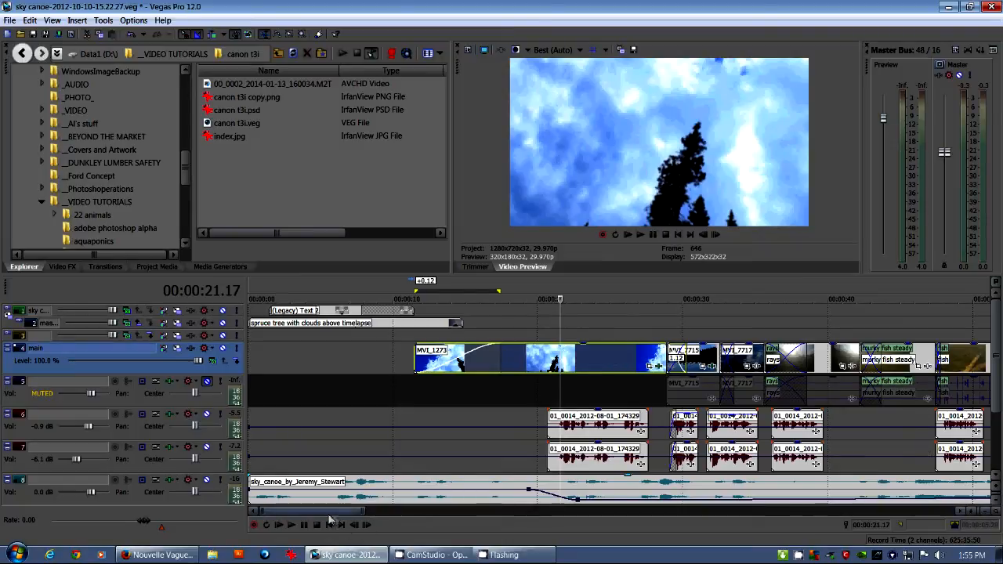
pyautogui.moveTo(335, 514)
pyautogui.mouseDown()
pyautogui.moveTo(347, 517)
pyautogui.moveTo(335, 517)
pyautogui.mouseUp()
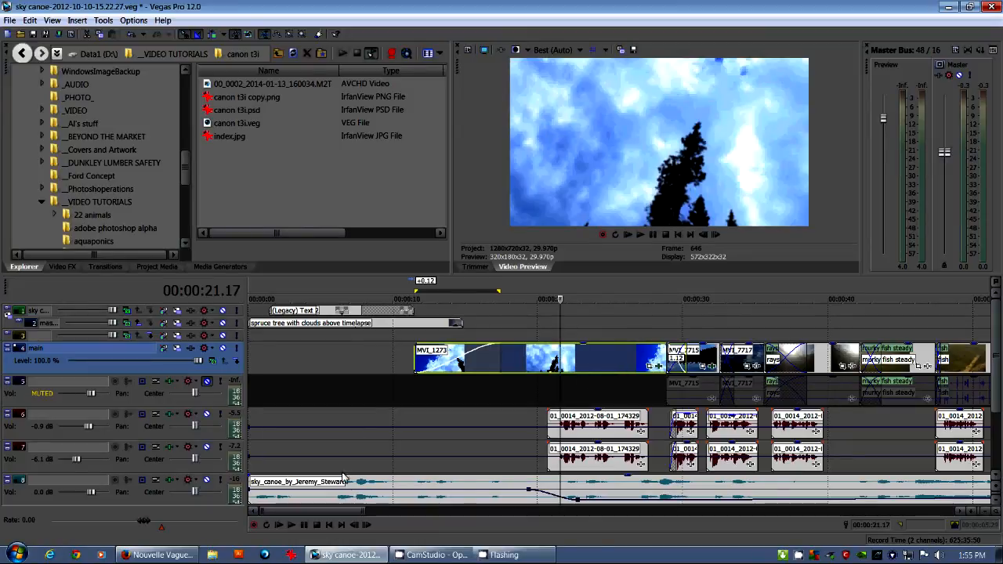
pyautogui.moveTo(363, 513); pyautogui.dragTo(610, 512)
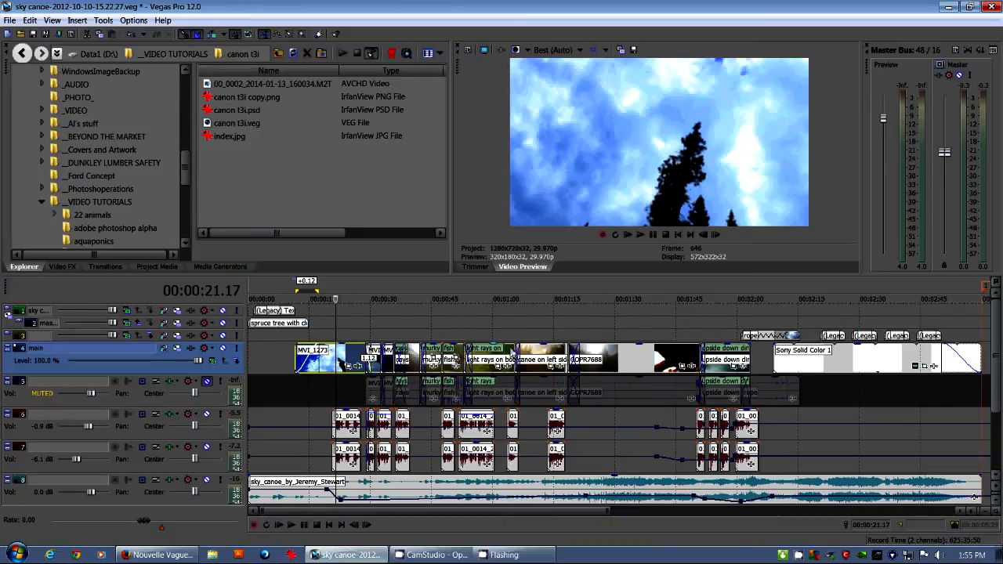
# - View the options for empty space on track 3 and on the main track, and dismiss them
pyautogui.rightClick(351, 337)
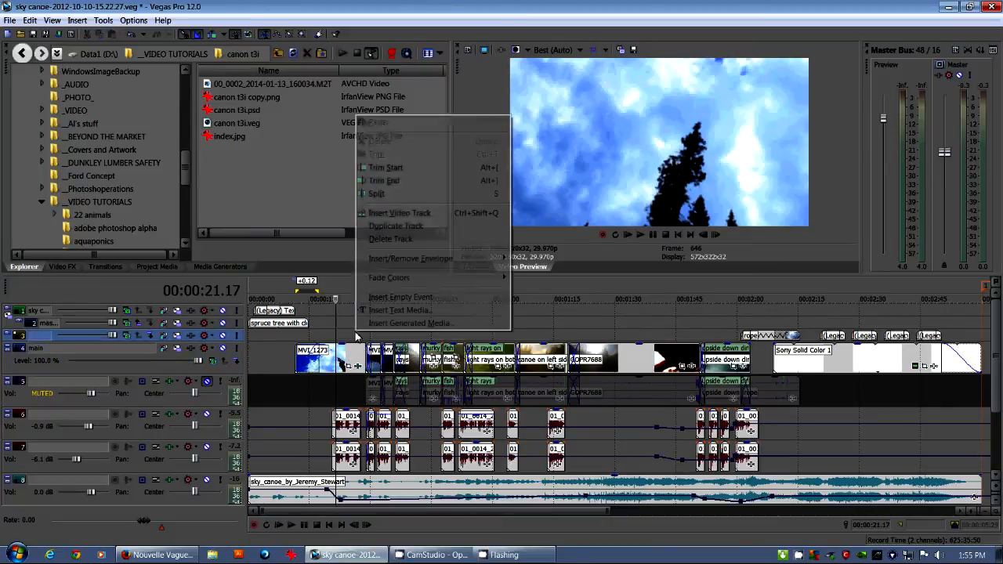
pyautogui.click(310, 392)
pyautogui.rightClick(307, 385)
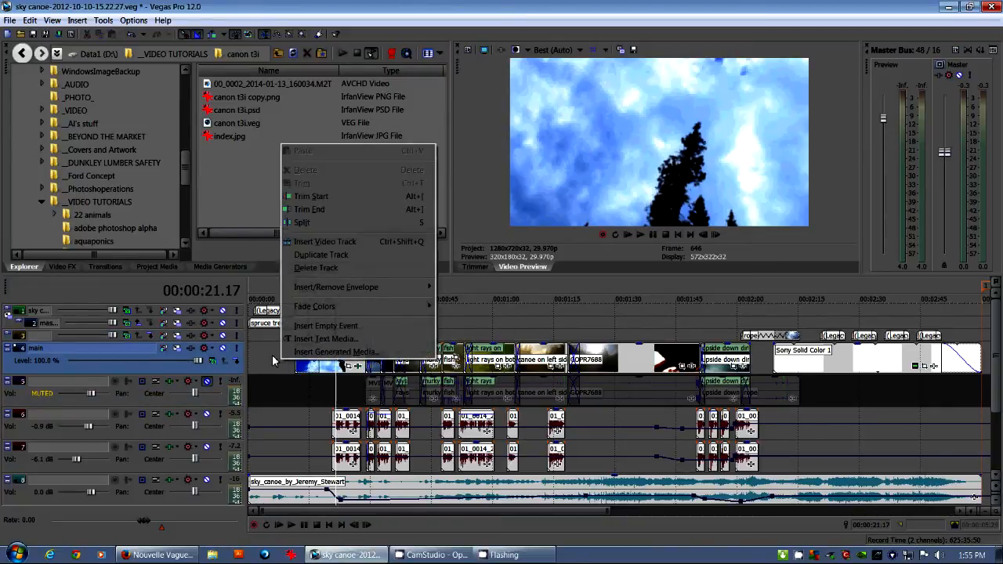
pyautogui.click(271, 354)
# - Move the playback cursor onto the MVI_1273 event at 0:19.15 and on to 1:29.28 to preview those frames
pyautogui.click(327, 362)
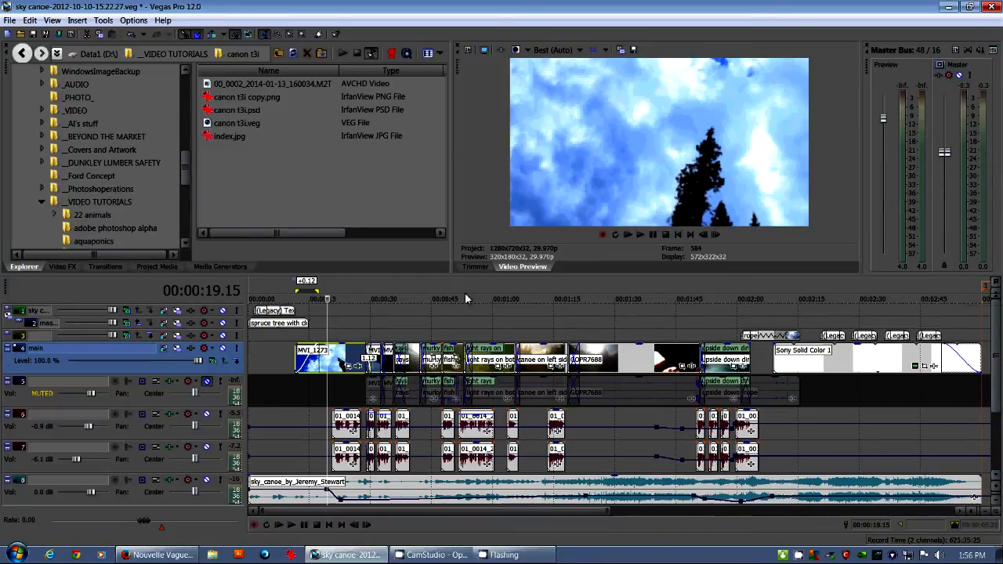
pyautogui.click(579, 287)
pyautogui.click(614, 285)
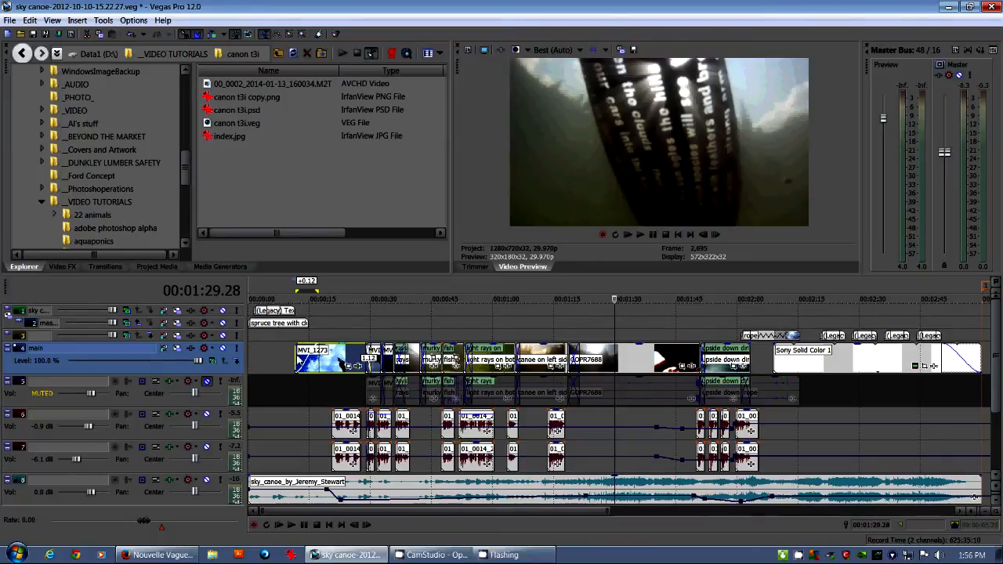
# - Split the MVI_1273 event at 0:20.20 and undo the split
pyautogui.moveTo(297, 362)
pyautogui.mouseDown()
pyautogui.moveTo(318, 366)
pyautogui.moveTo(298, 365)
pyautogui.mouseUp()
pyautogui.click(333, 362)
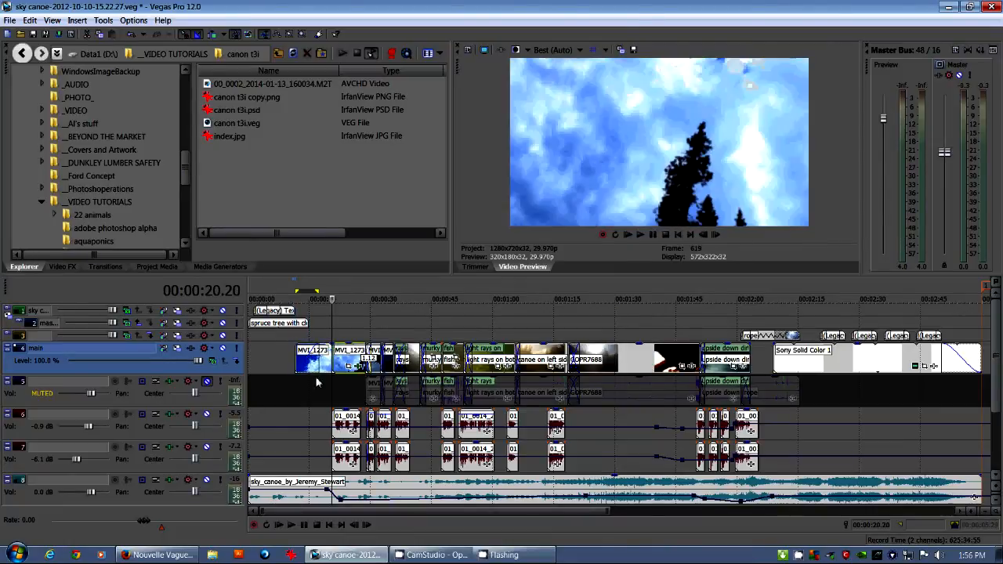
pyautogui.moveTo(326, 361); pyautogui.dragTo(326, 361)
pyautogui.hotkey('ctrl', 'z')
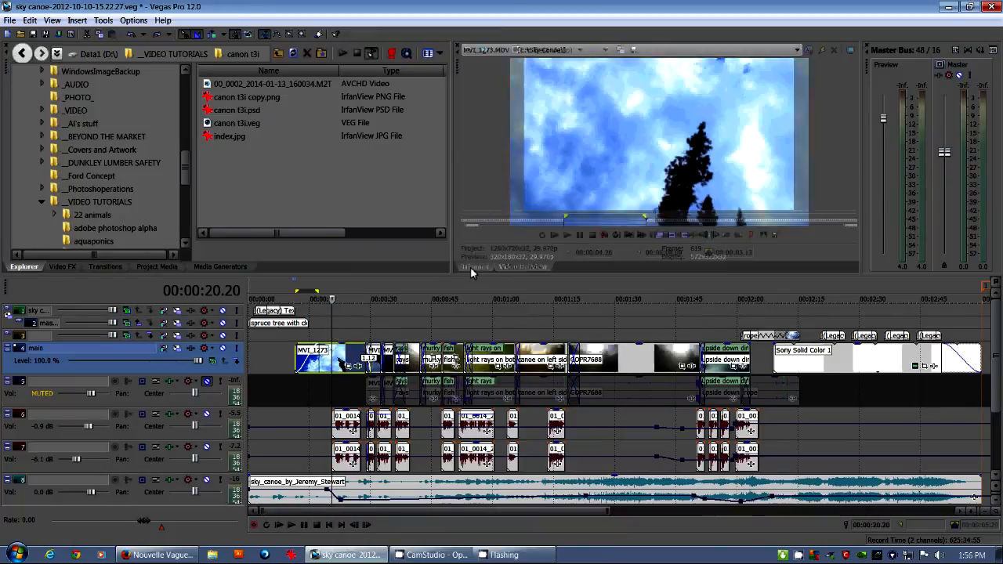
# - Open the Trimmer on MVI_1273.MOV, make track 3 active, and shorten the Trimmer selection to end at 0:07.21
pyautogui.click(472, 266)
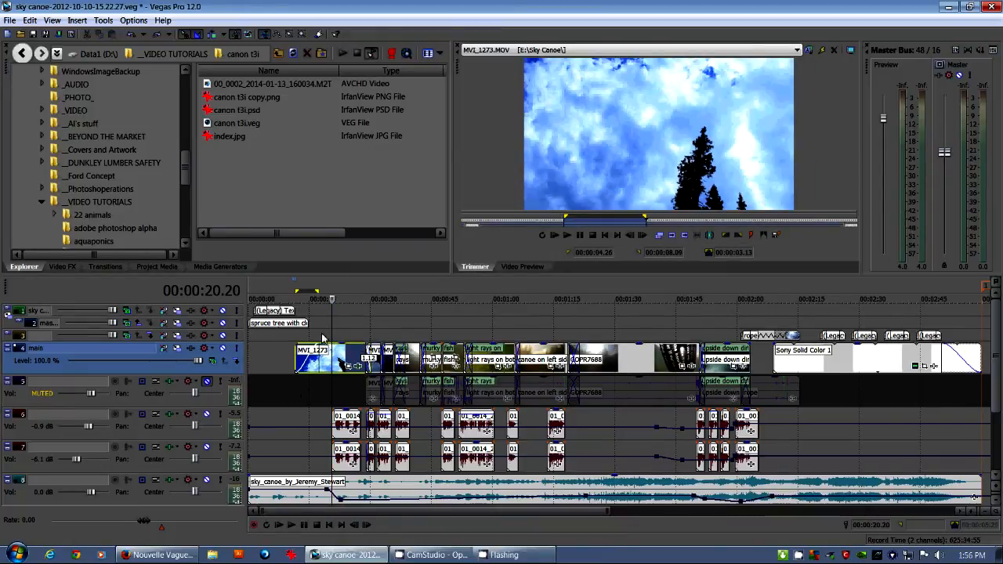
pyautogui.click(321, 337)
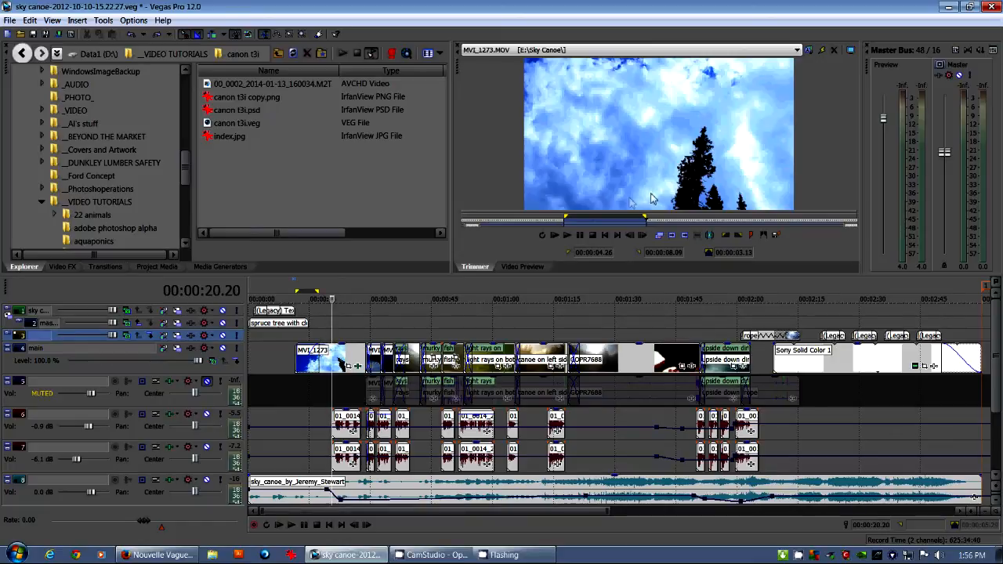
pyautogui.moveTo(647, 221); pyautogui.dragTo(630, 222)
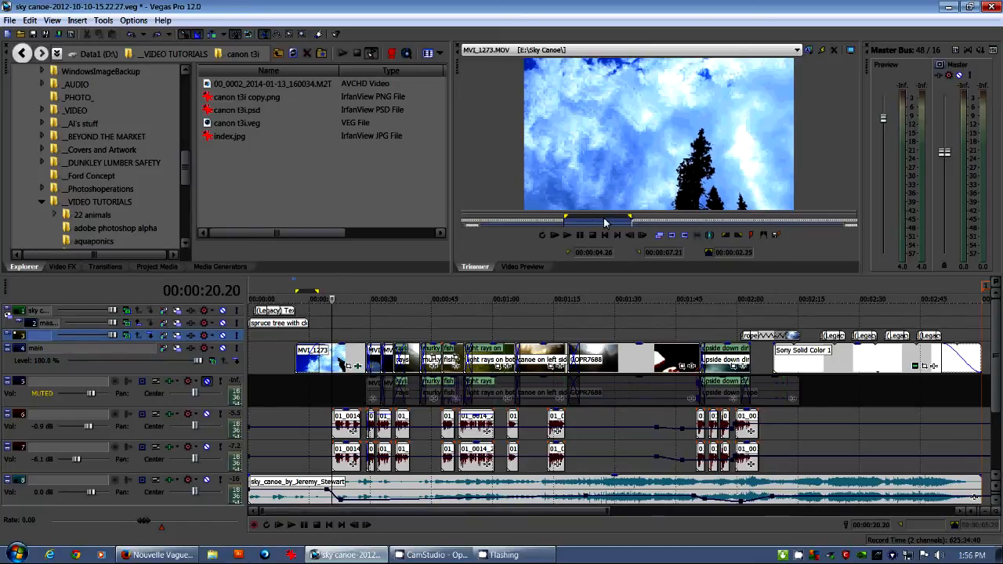
# - View the options for the Trimmer's loop region and for its MVI_1273.MOV media, and dismiss them
pyautogui.rightClick(604, 224)
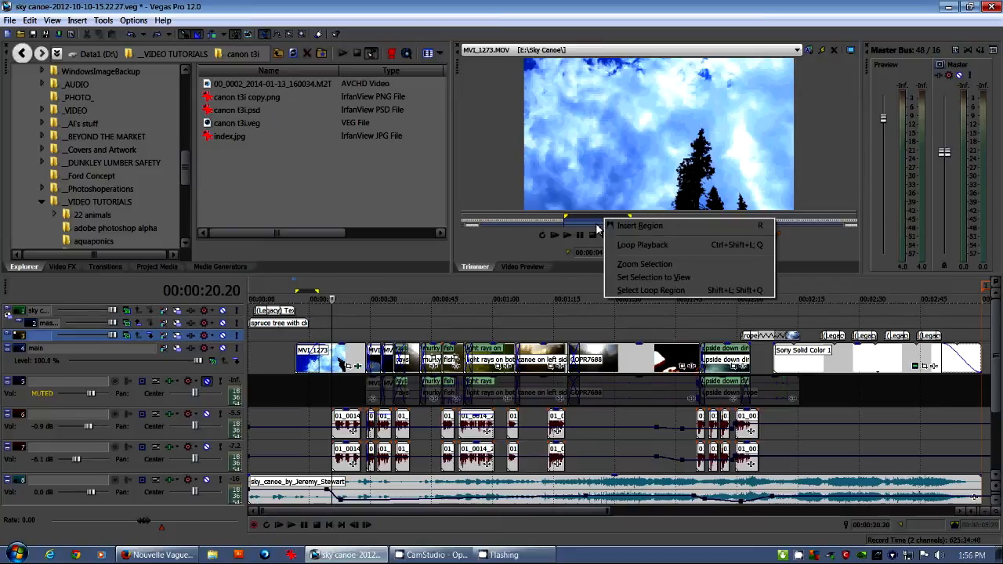
pyautogui.rightClick(595, 226)
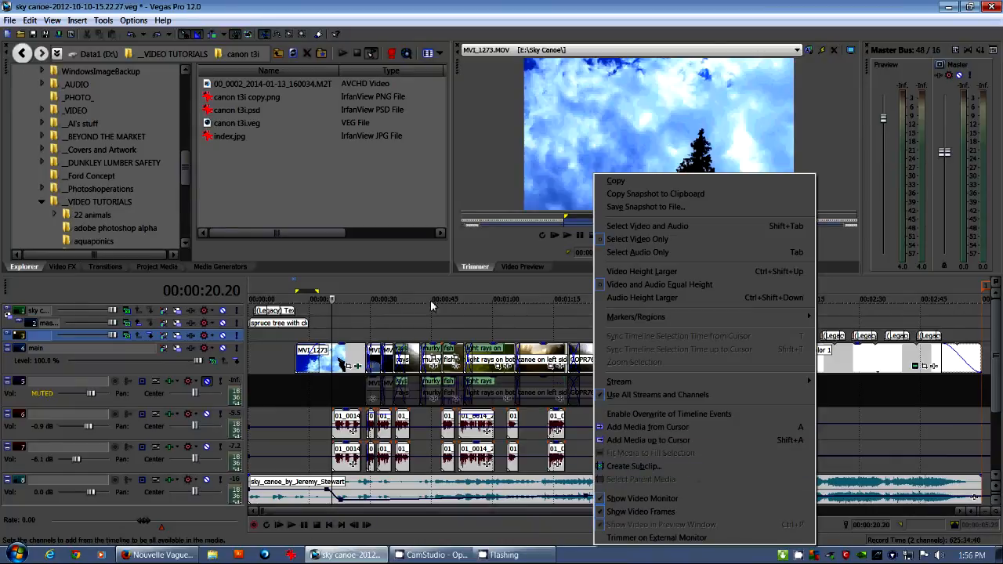
pyautogui.click(330, 333)
# - Move the timeline cursor to 0:23.14, 1:32.05, 2:09.00 and 2:24.05 with the Trimmer still showing
pyautogui.click(344, 339)
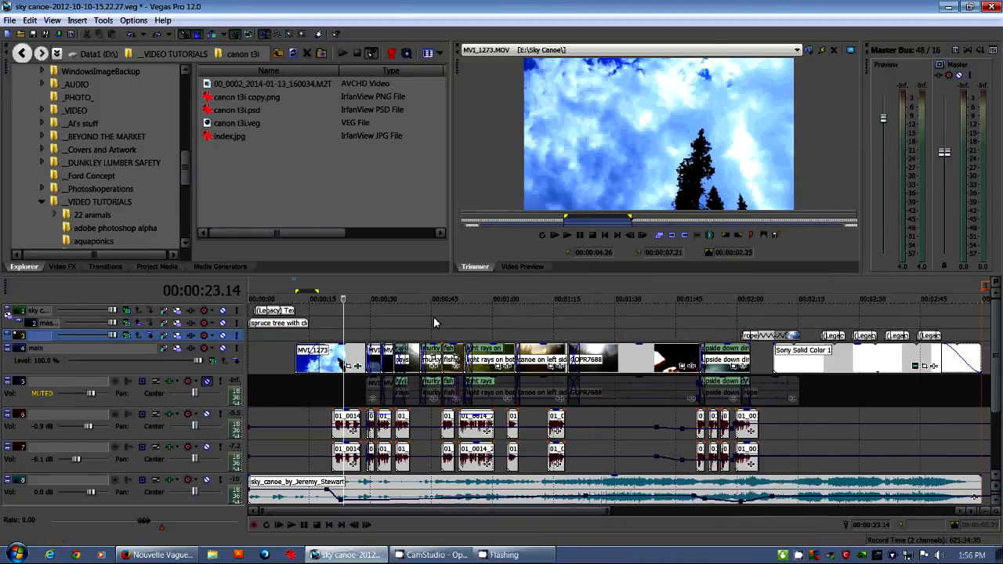
pyautogui.click(622, 336)
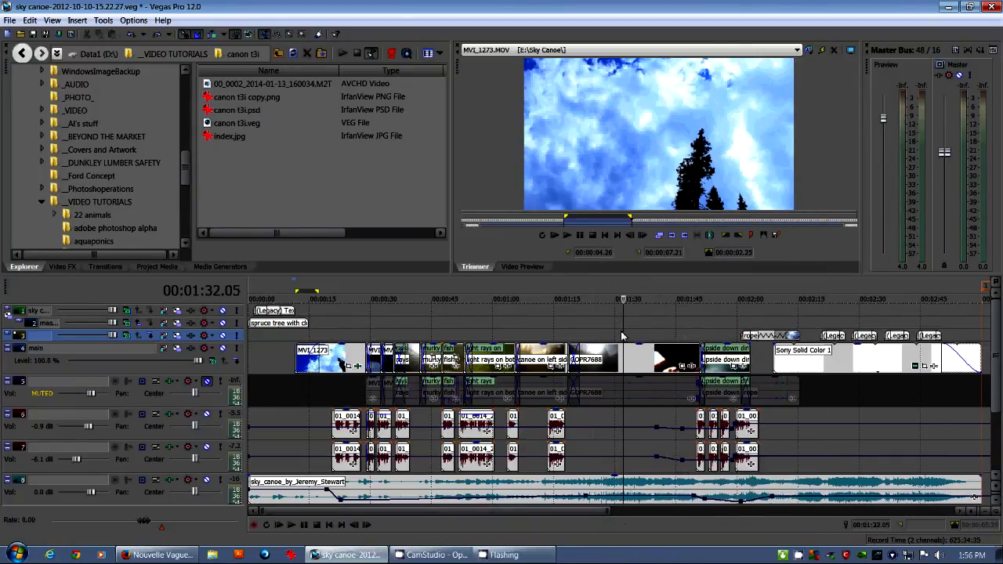
pyautogui.click(759, 359)
pyautogui.click(772, 323)
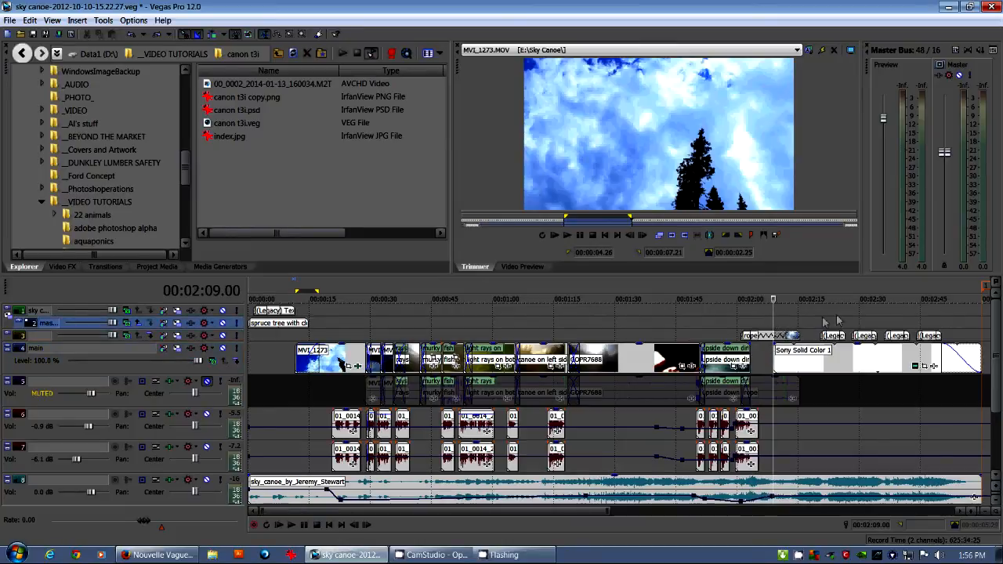
pyautogui.click(835, 309)
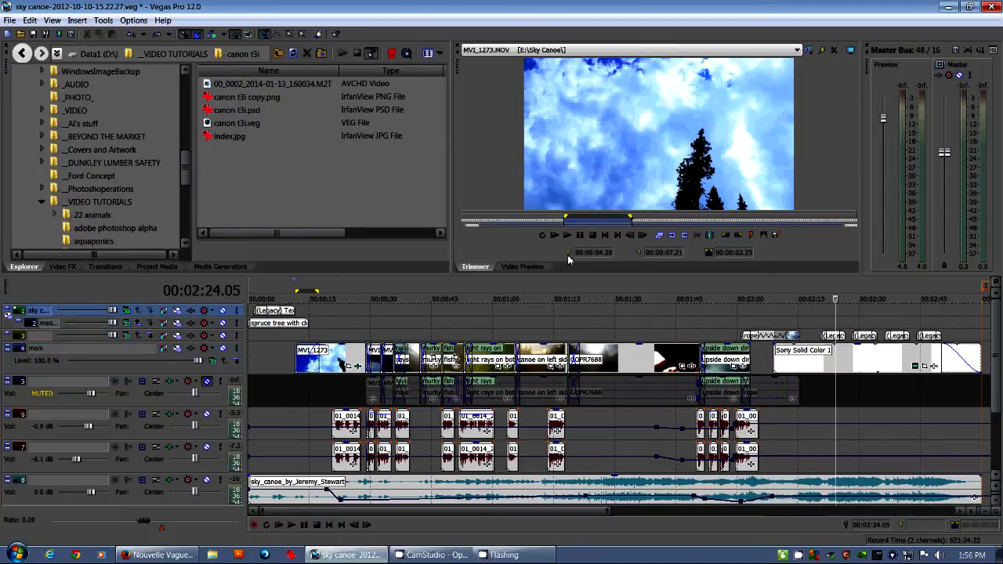
# - Show the Video Preview and check the project frames at 1:55.29, 1:41.15, 1:15.22 and 0:56.20
pyautogui.click(521, 266)
pyautogui.click(725, 323)
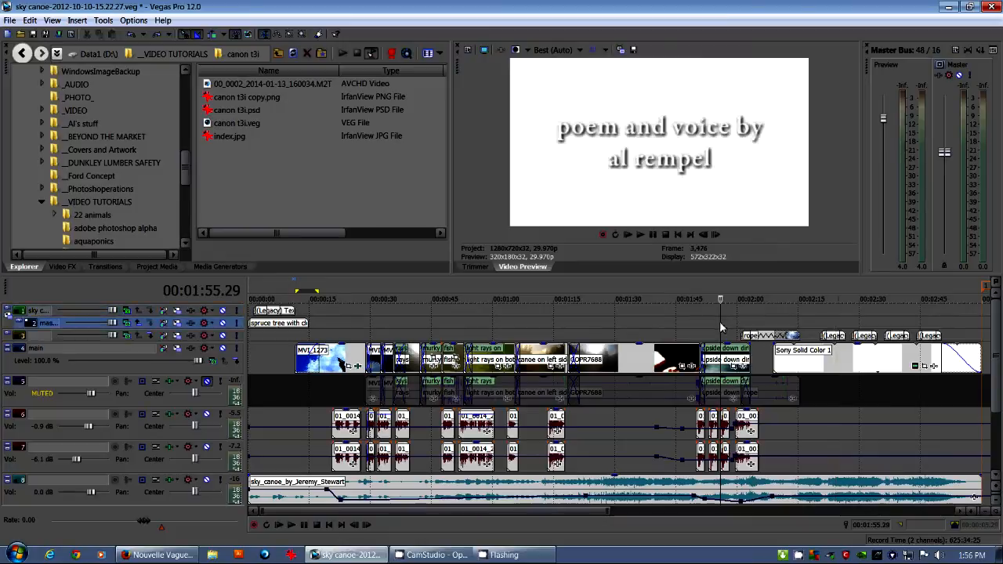
pyautogui.click(662, 322)
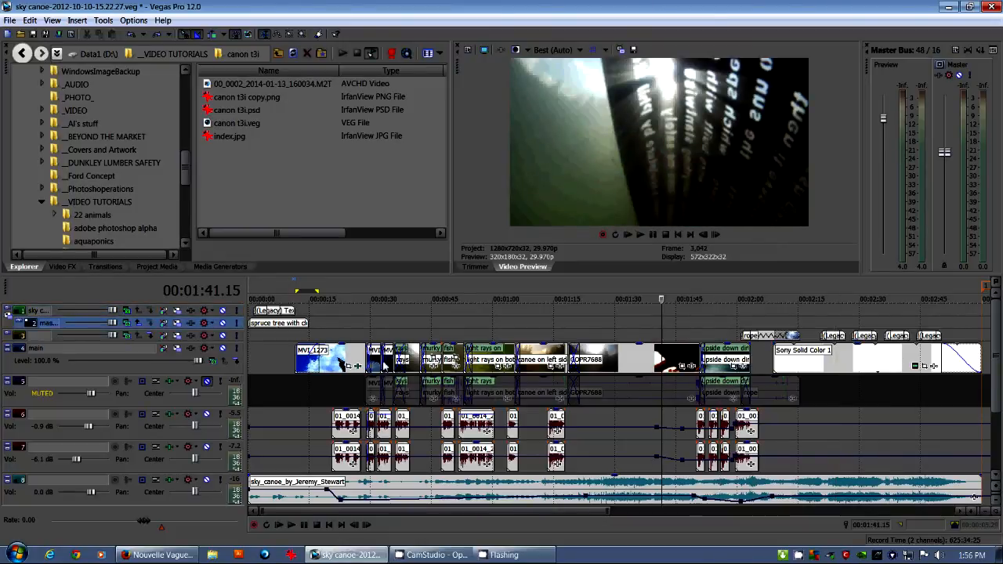
pyautogui.click(555, 332)
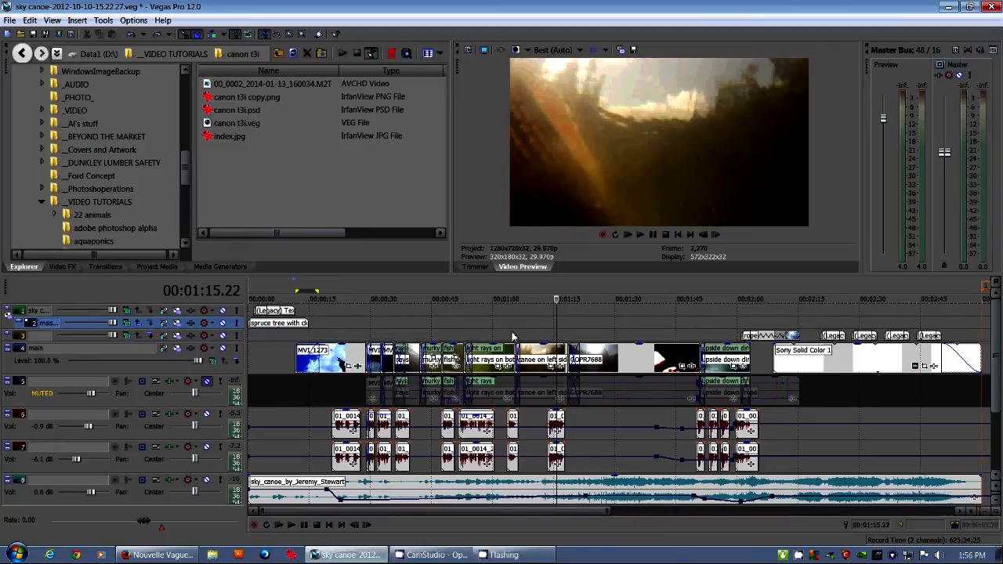
pyautogui.click(514, 335)
pyautogui.click(480, 334)
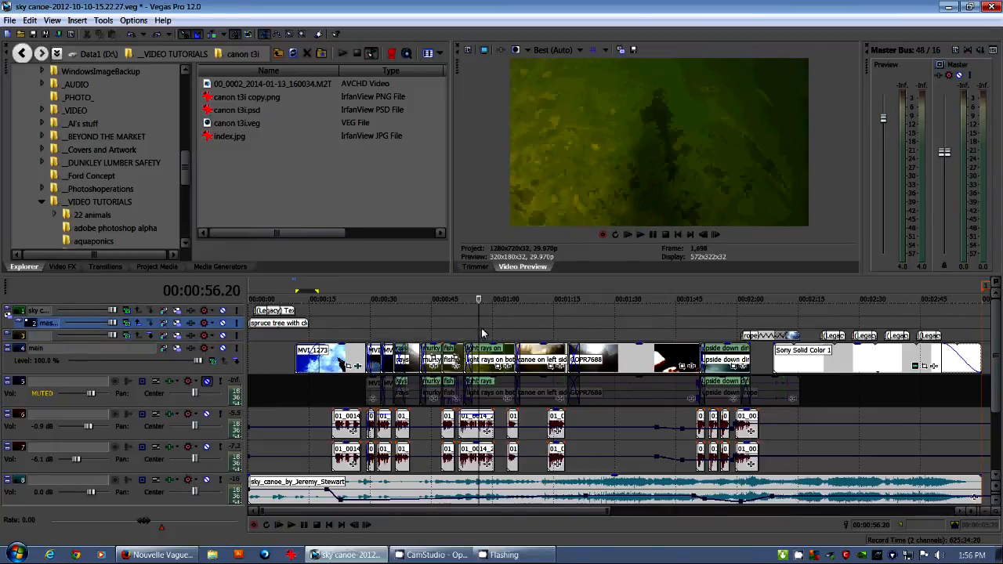
# - Preview the frames at 1:34.18, 1:54.13, 1:15.22, 1:21.13 and 1:24.29, and return the cursor to 0:23.18 on MVI_1273
pyautogui.click(636, 337)
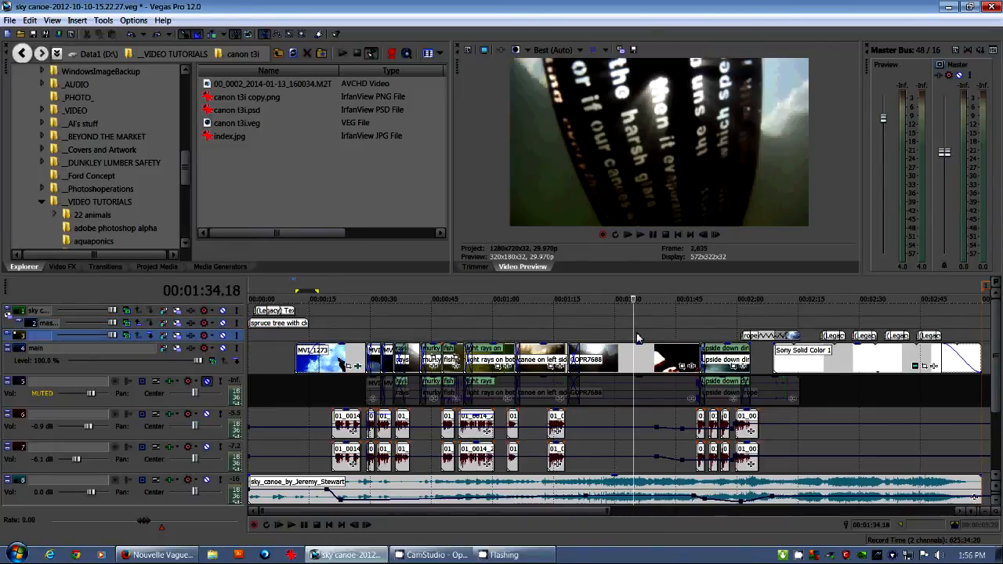
pyautogui.click(712, 328)
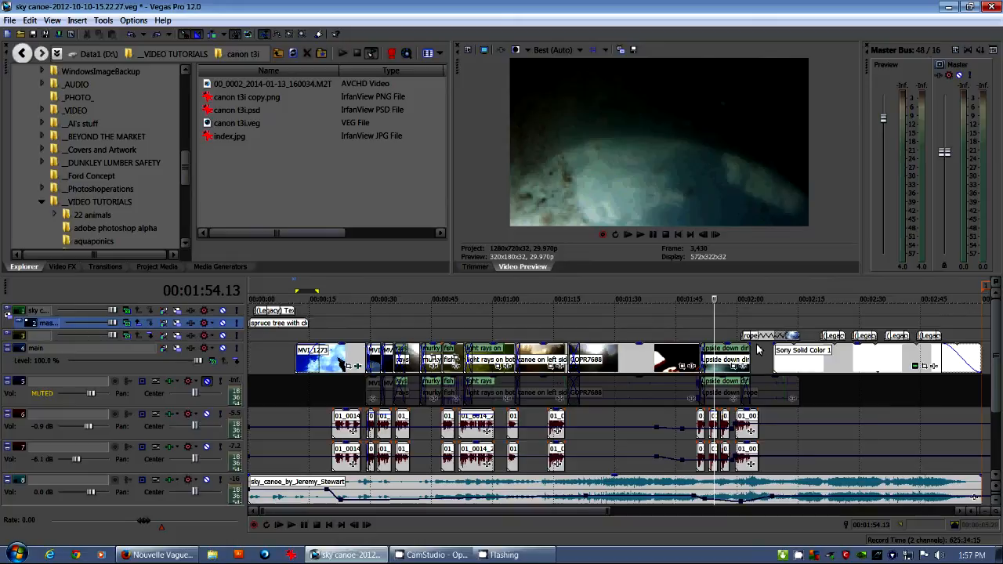
pyautogui.click(557, 326)
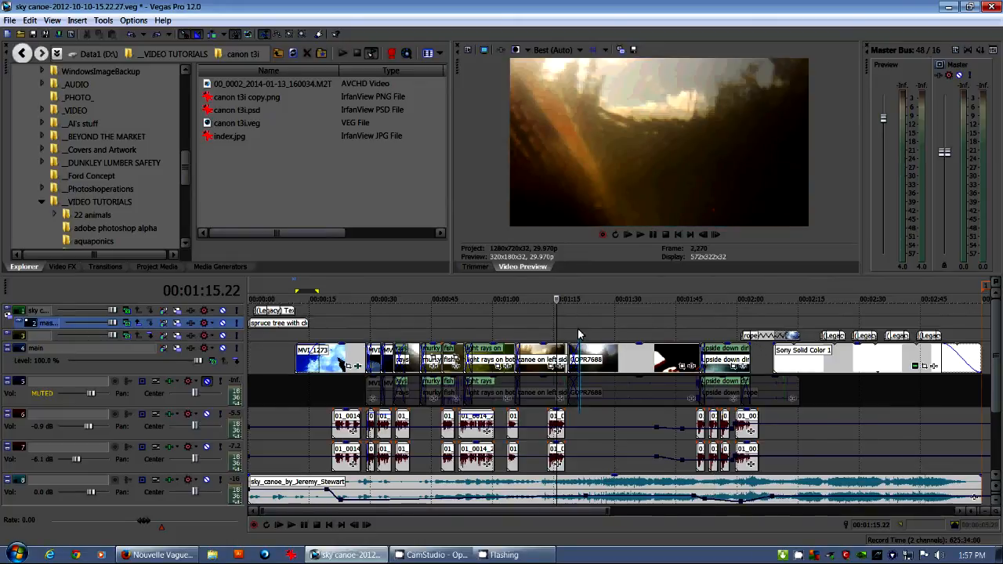
pyautogui.click(579, 334)
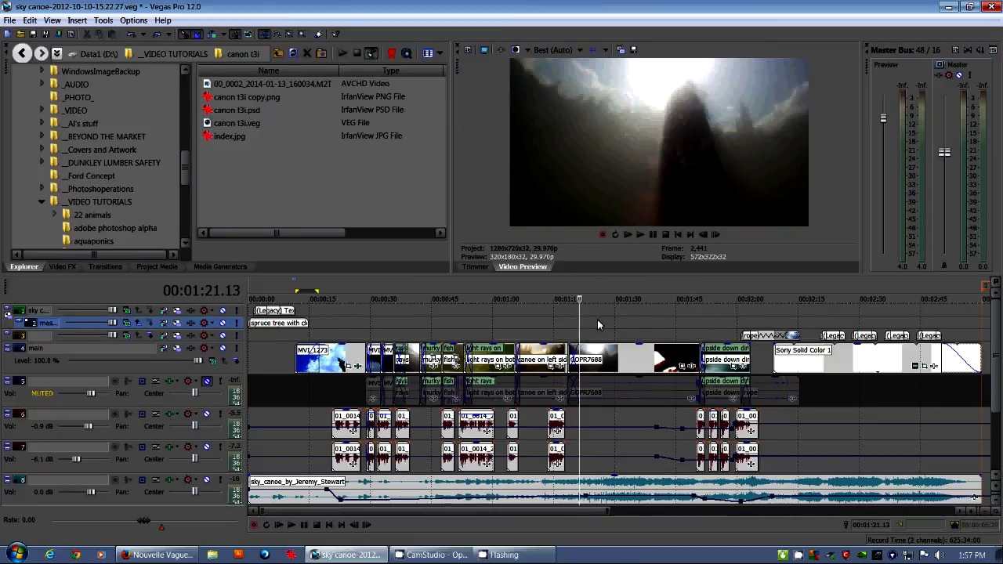
pyautogui.click(596, 319)
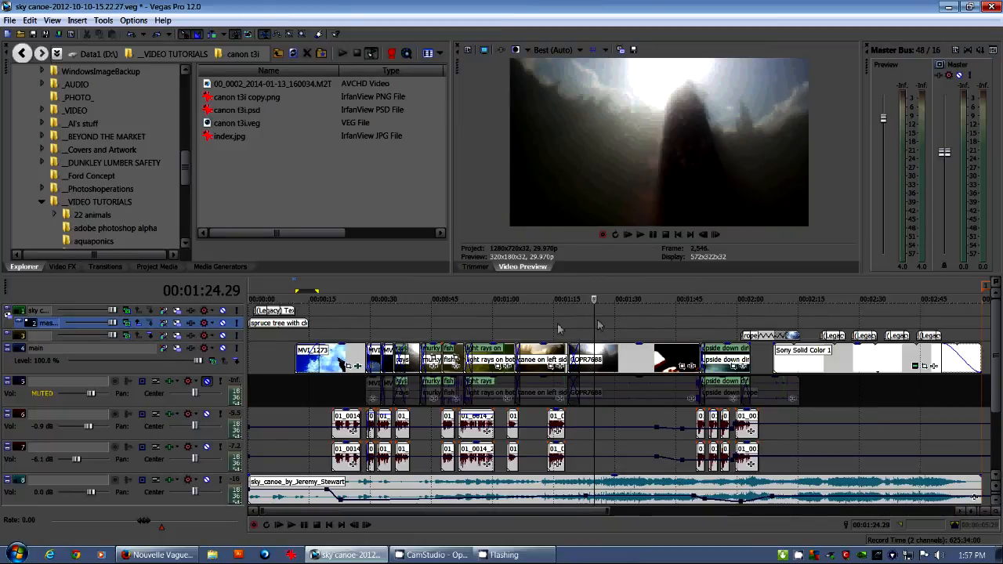
pyautogui.click(344, 335)
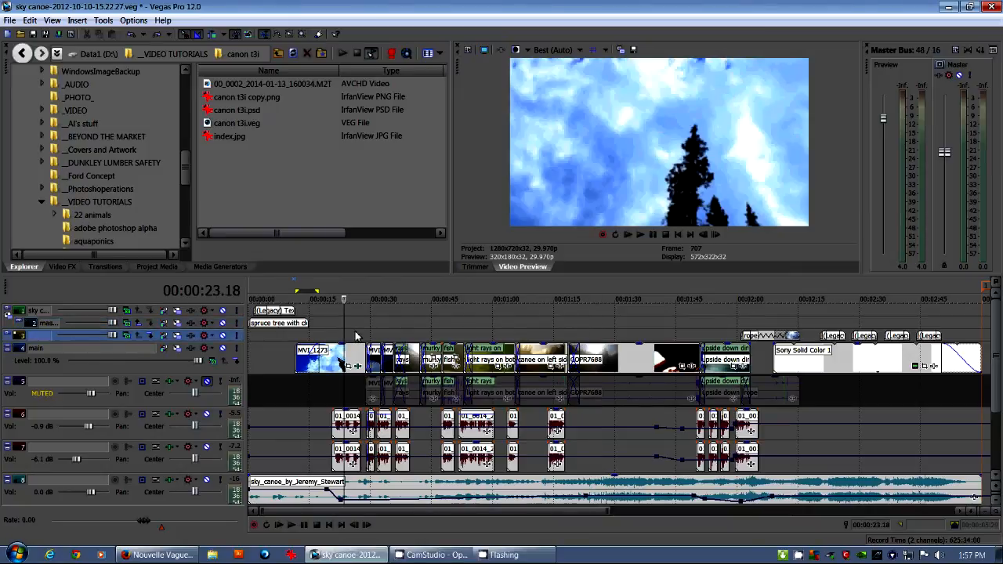